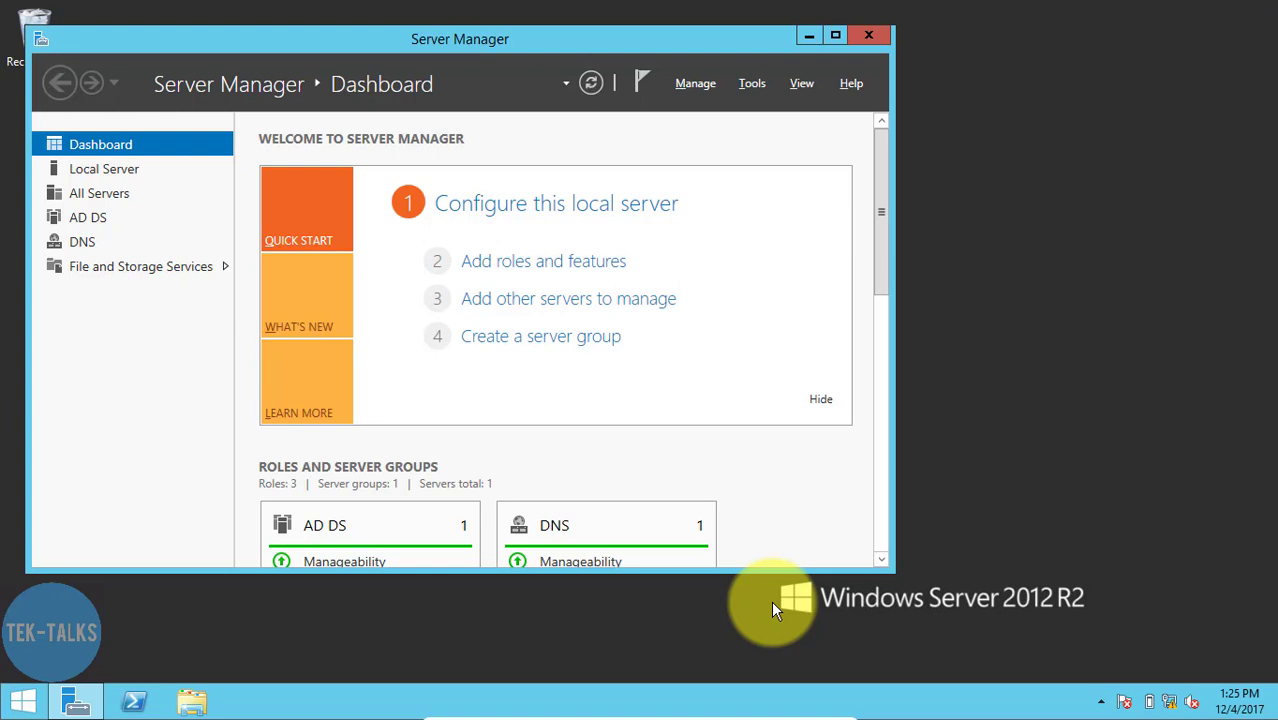
- Create a folder named DataHome on Local Disk (D:)
left_click(178, 702)
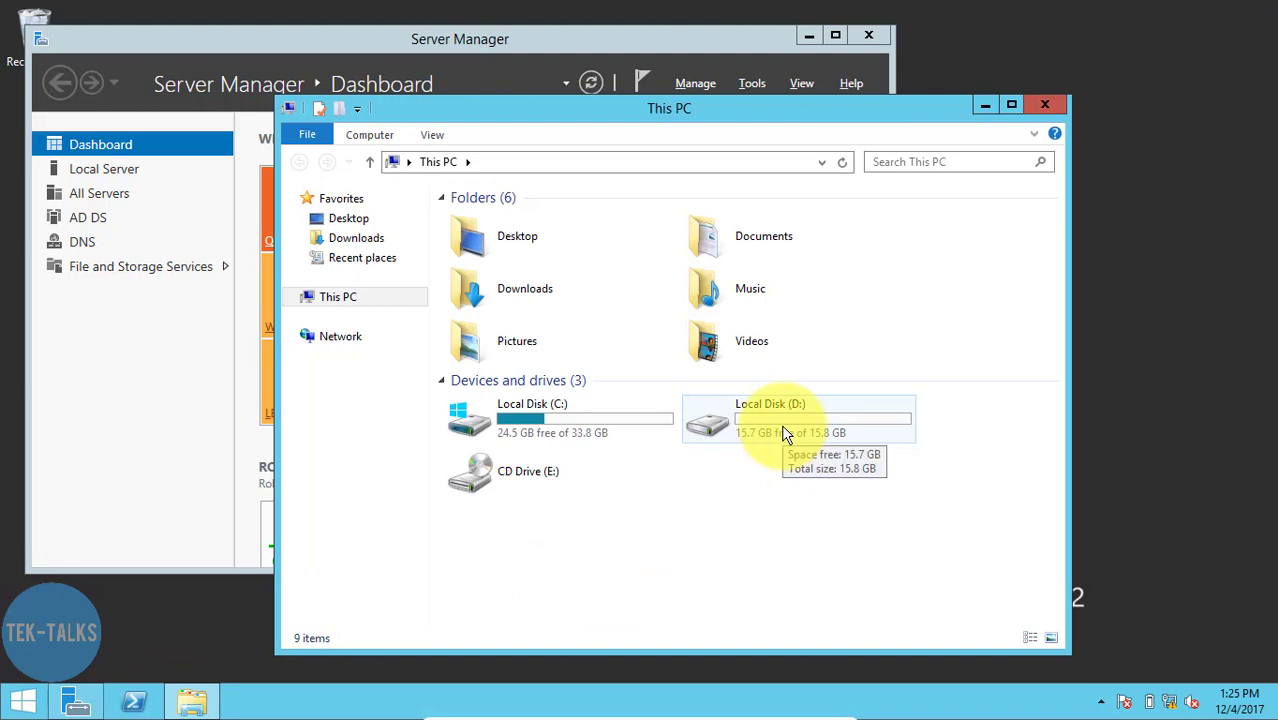
double_click(783, 430)
right_click(499, 290)
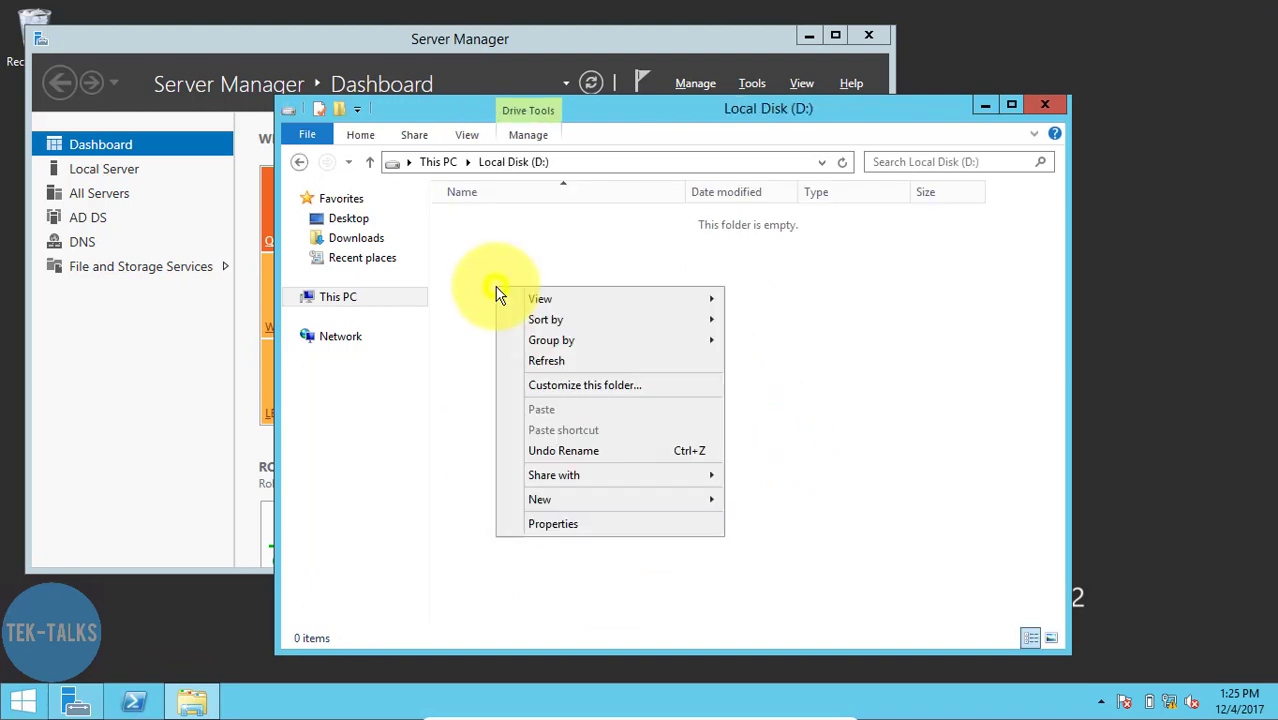
mouse_move(573, 498)
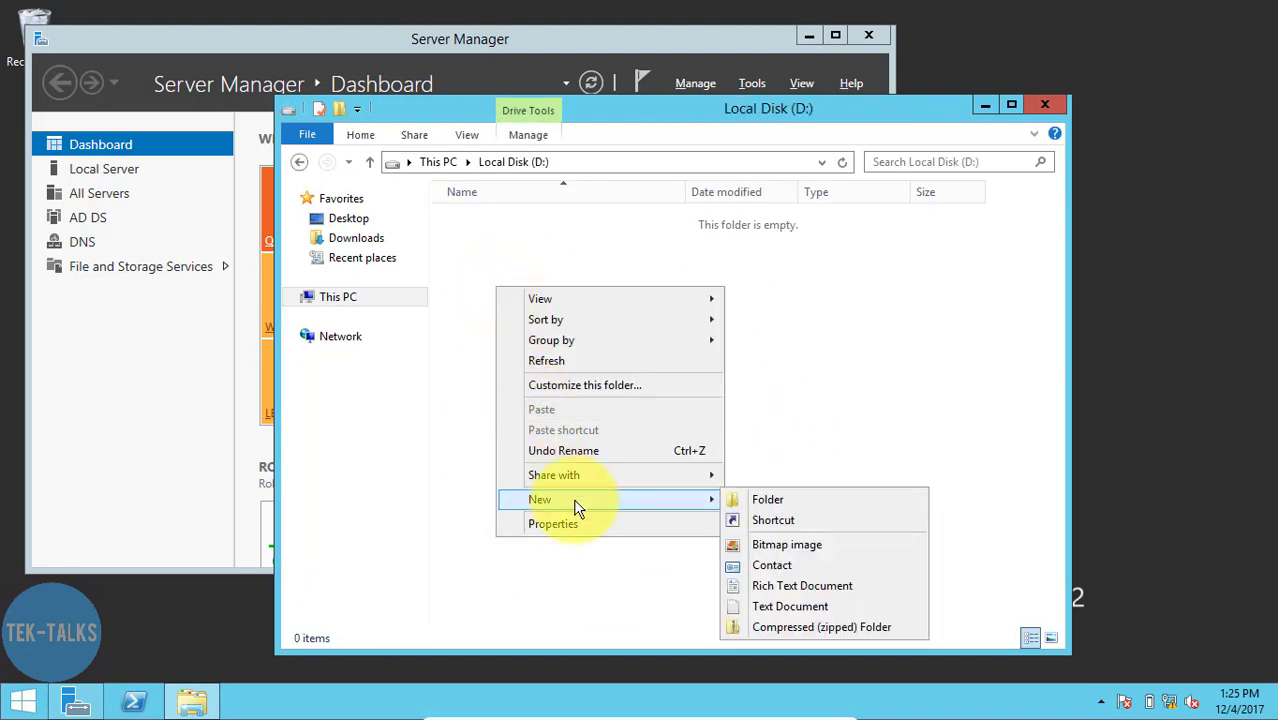
left_click(812, 499)
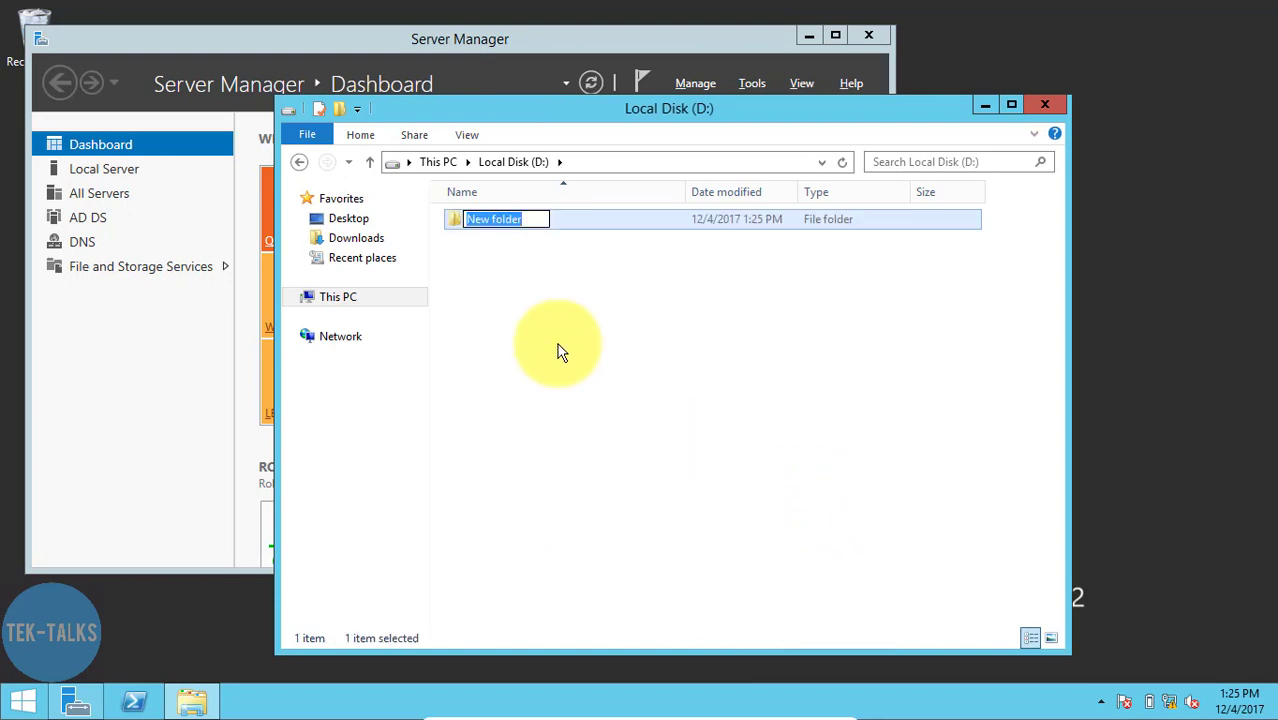
type("D")
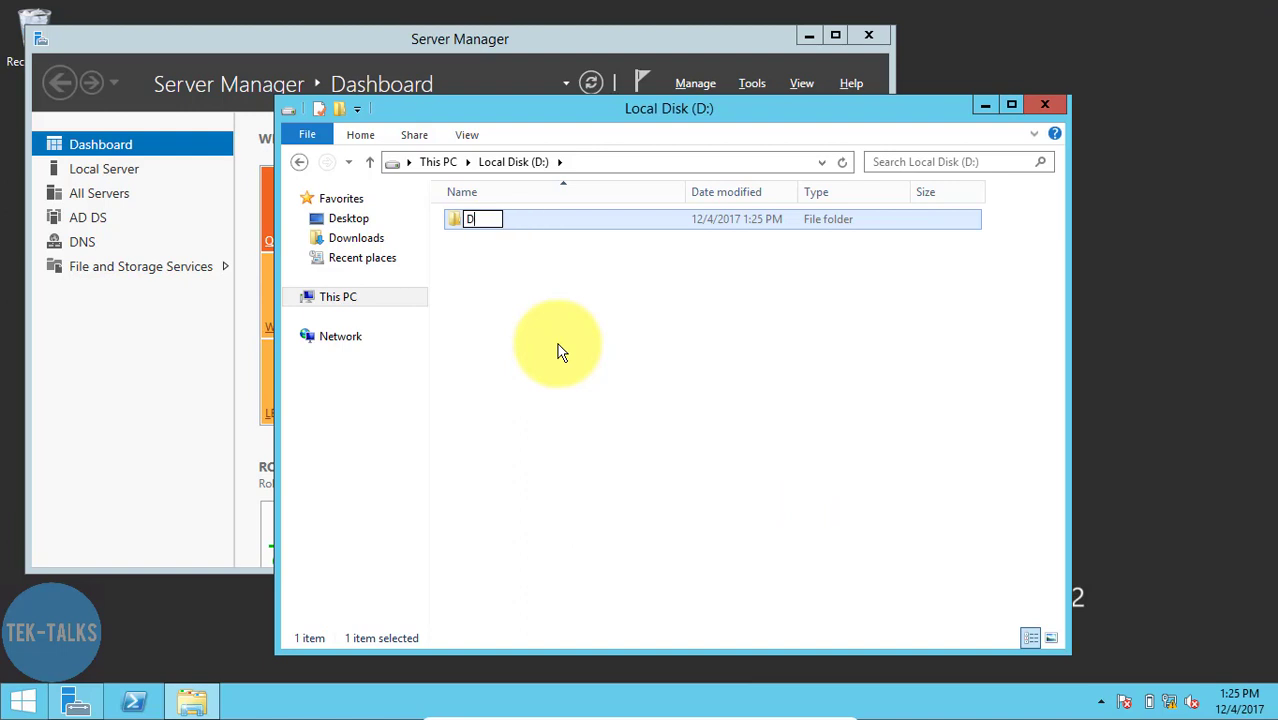
type("ataHome")
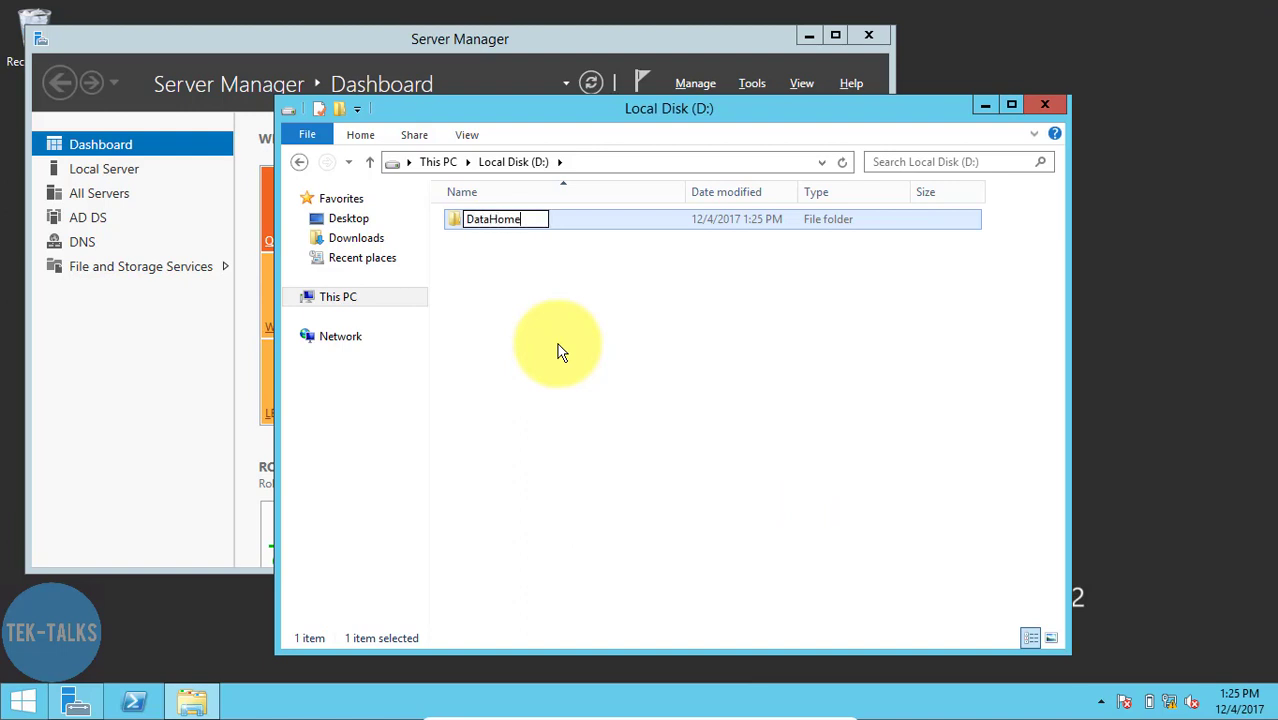
left_click(560, 350)
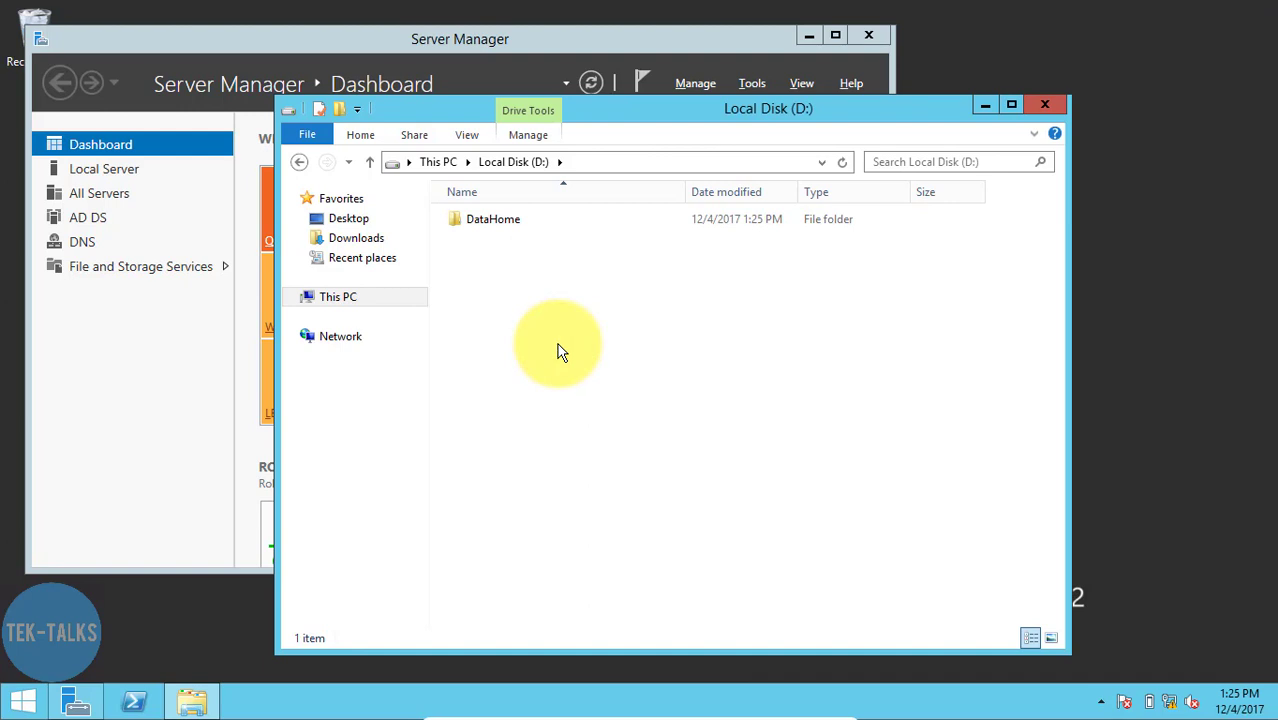
- Start sharing the DataHome folder with specific people and add Everyone to the sharing list
right_click(481, 228)
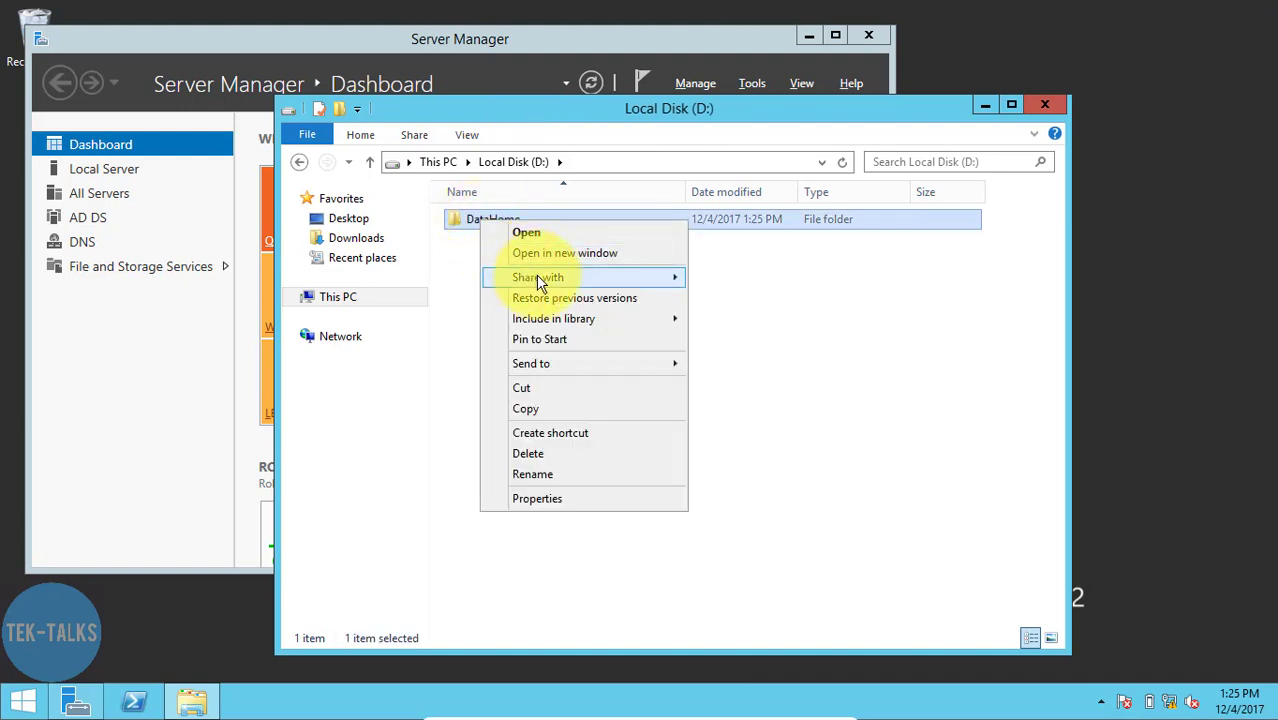
mouse_move(679, 285)
left_click(731, 299)
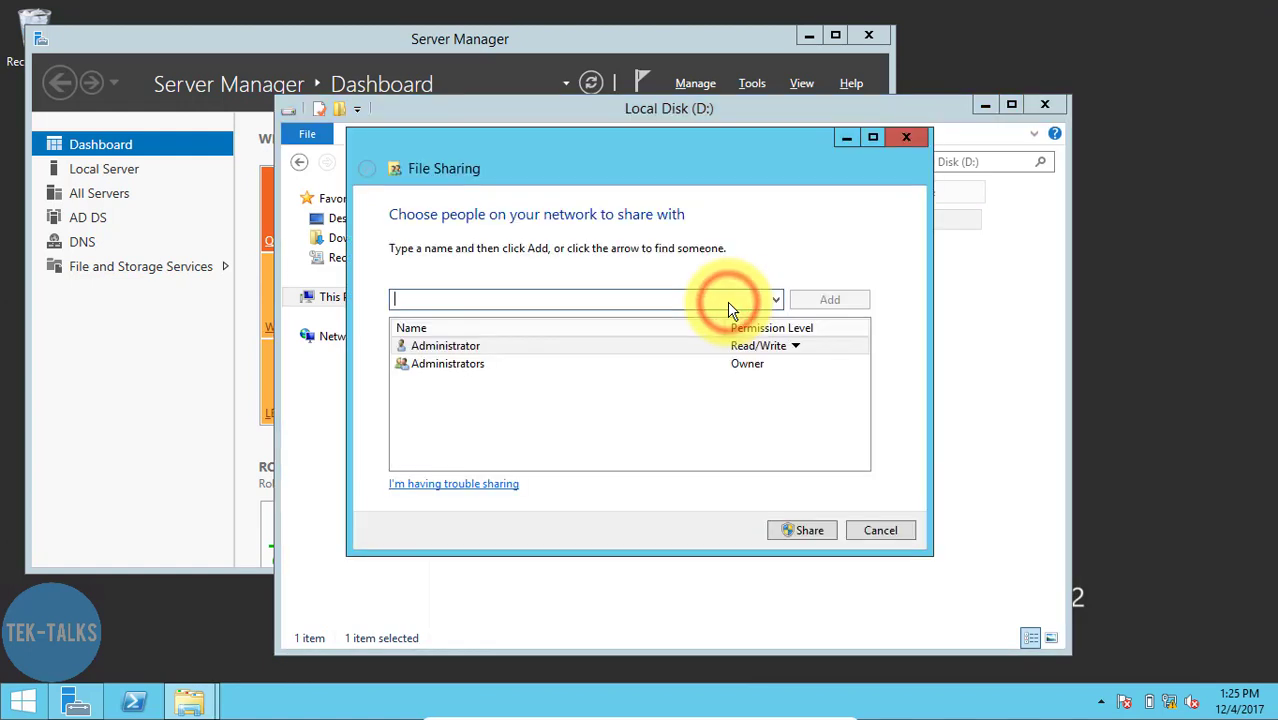
left_click(688, 302)
type("eve")
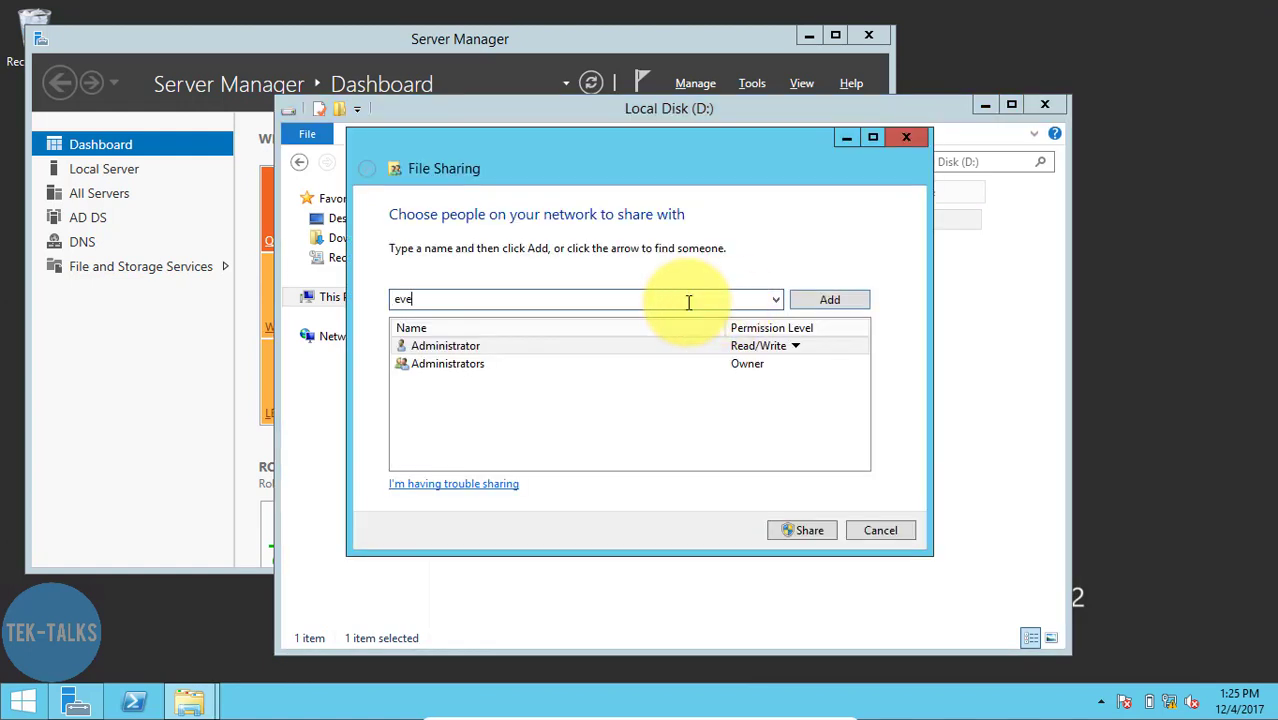
type("ry")
type("ine")
type("]]]\\")
key("BackSpace")
key("BackSpace")
key("BackSpace")
key("BackSpace")
key("BackSpace")
key("BackSpace")
key("BackSpace")
type("ome")
key("Return")
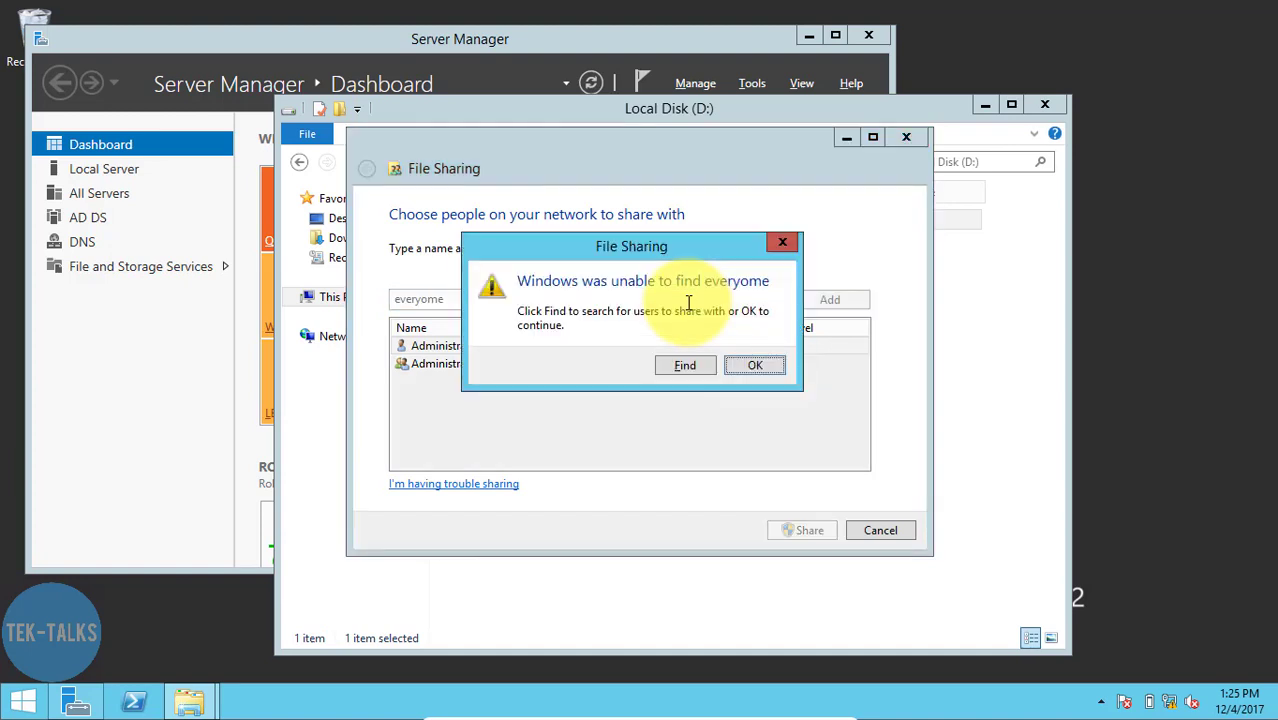
left_click(748, 364)
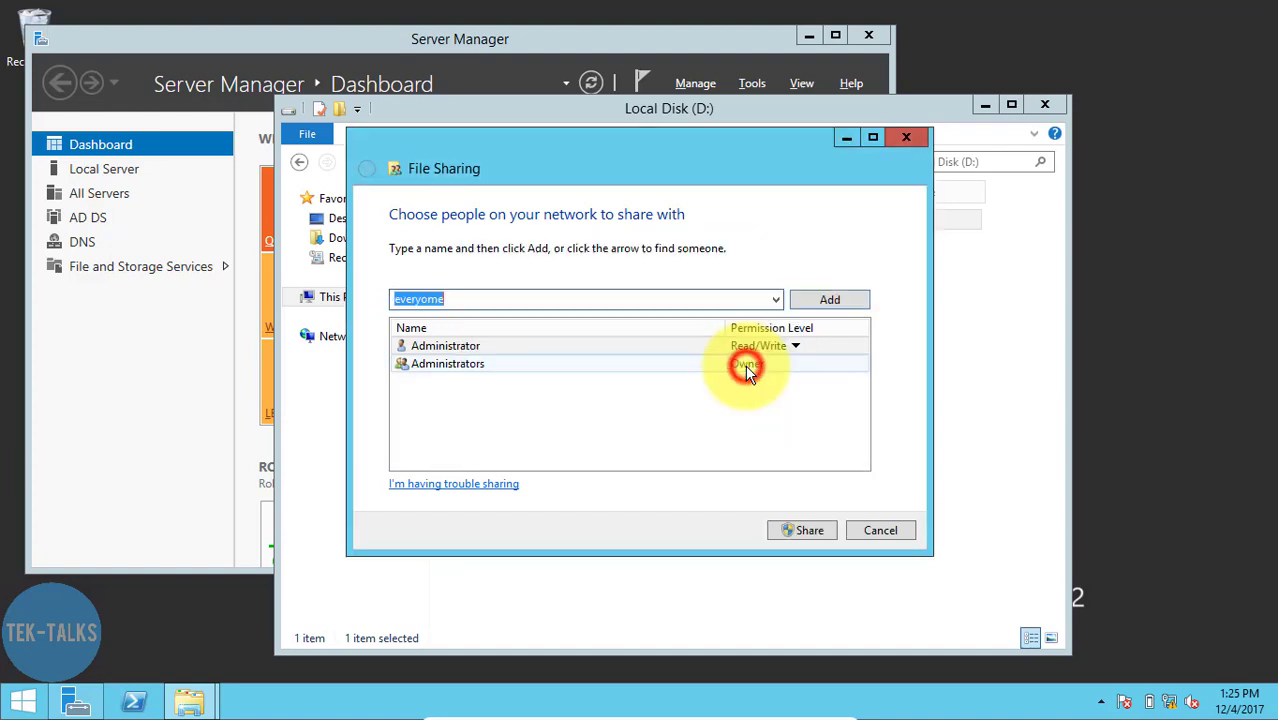
left_click(535, 306)
key("BackSpace")
key("BackSpace")
key("BackSpace")
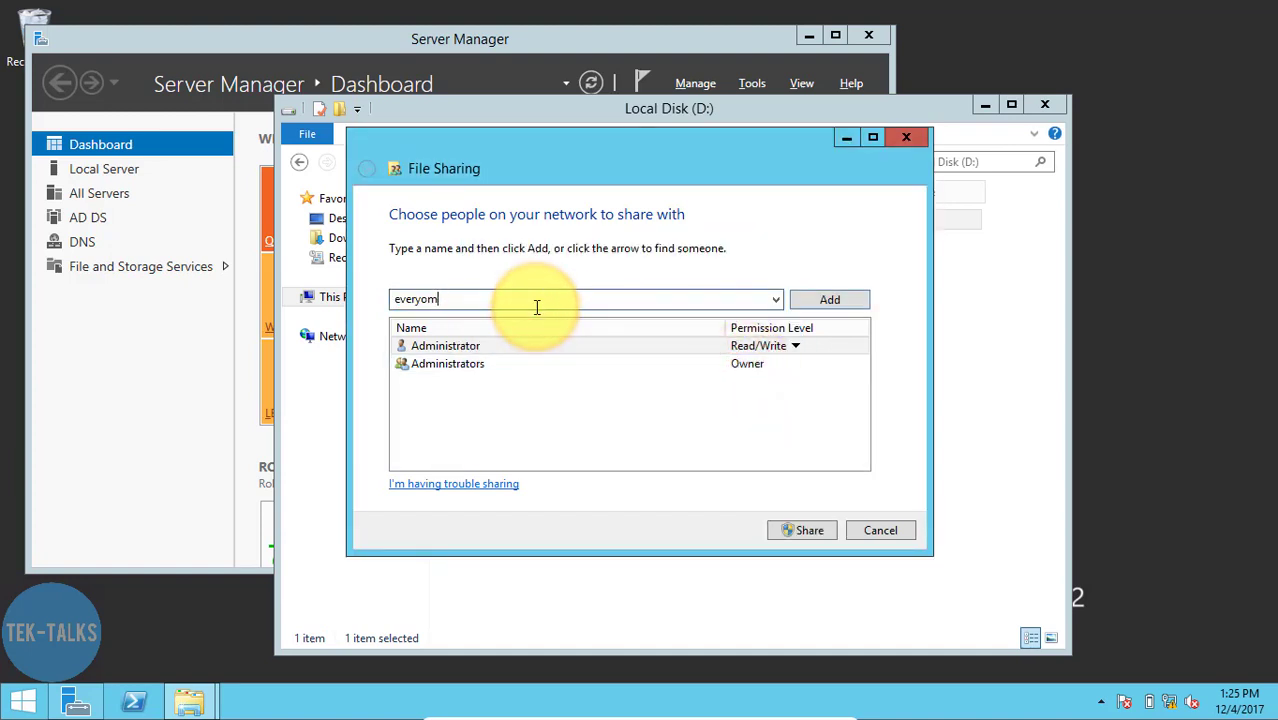
type("one")
key("Return")
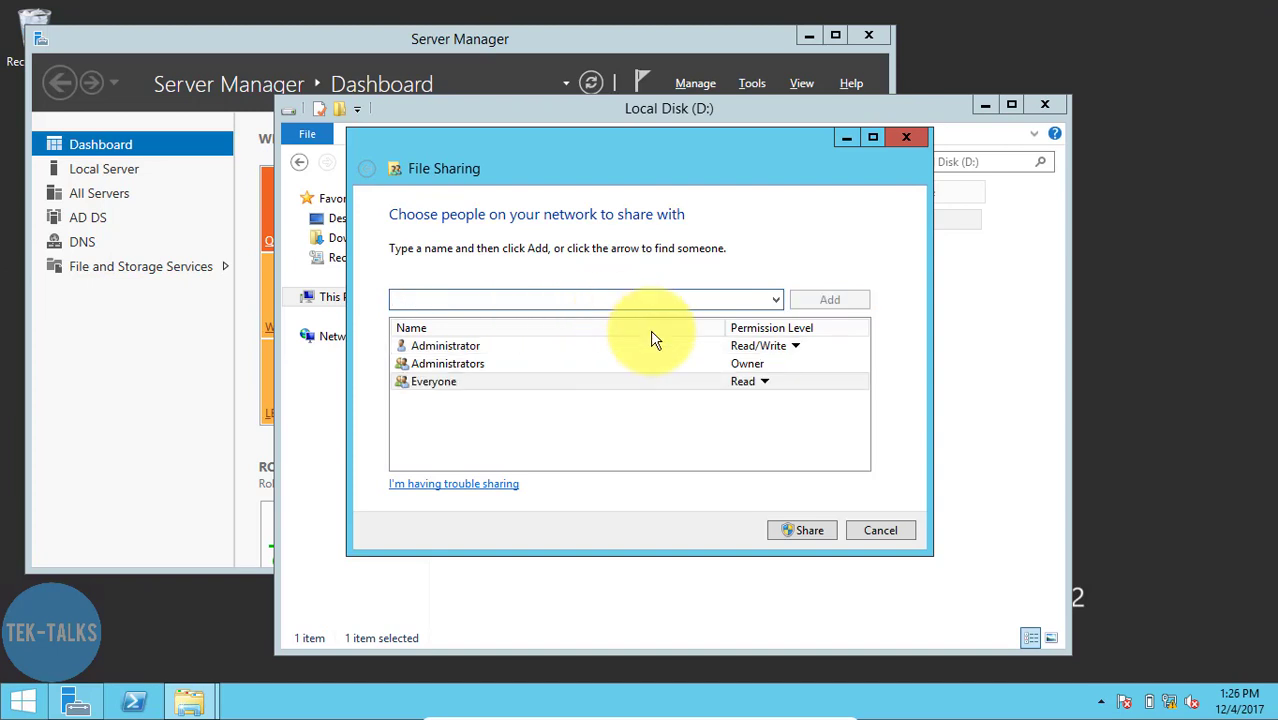
- Give Everyone Read/Write permission, share the DataHome folder and close its folder window
left_click(763, 383)
left_click(800, 406)
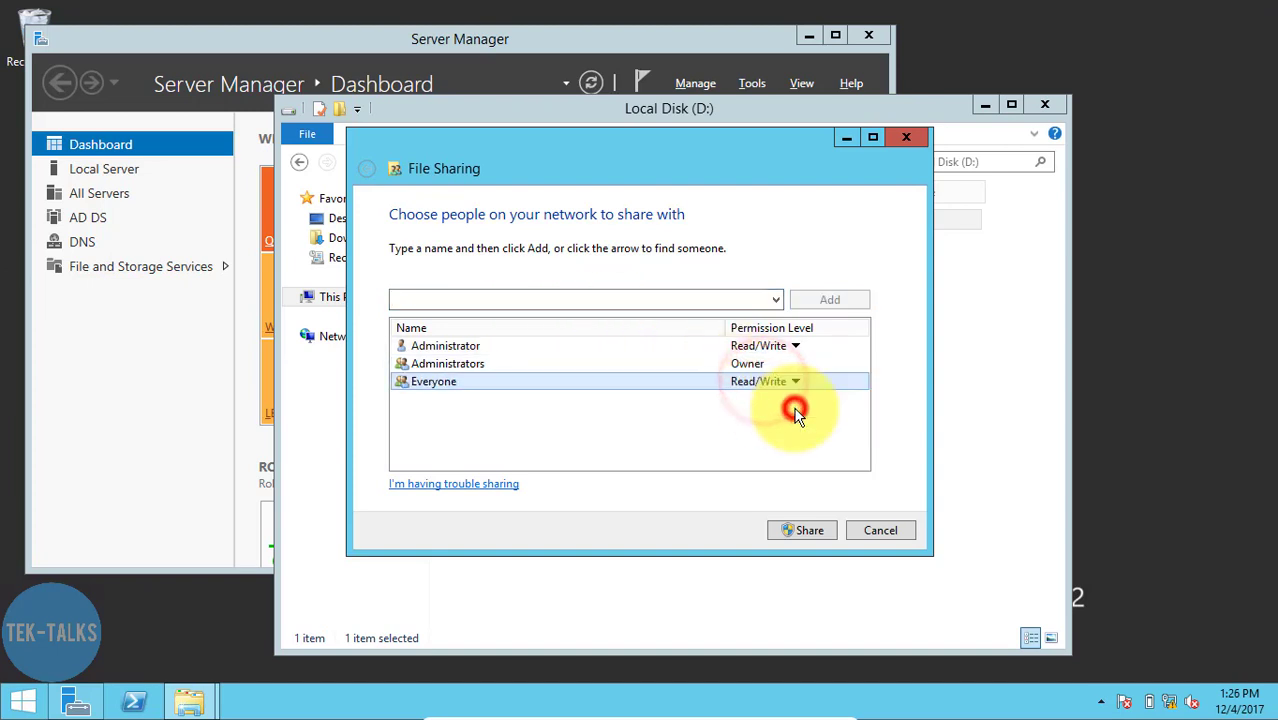
left_click(805, 531)
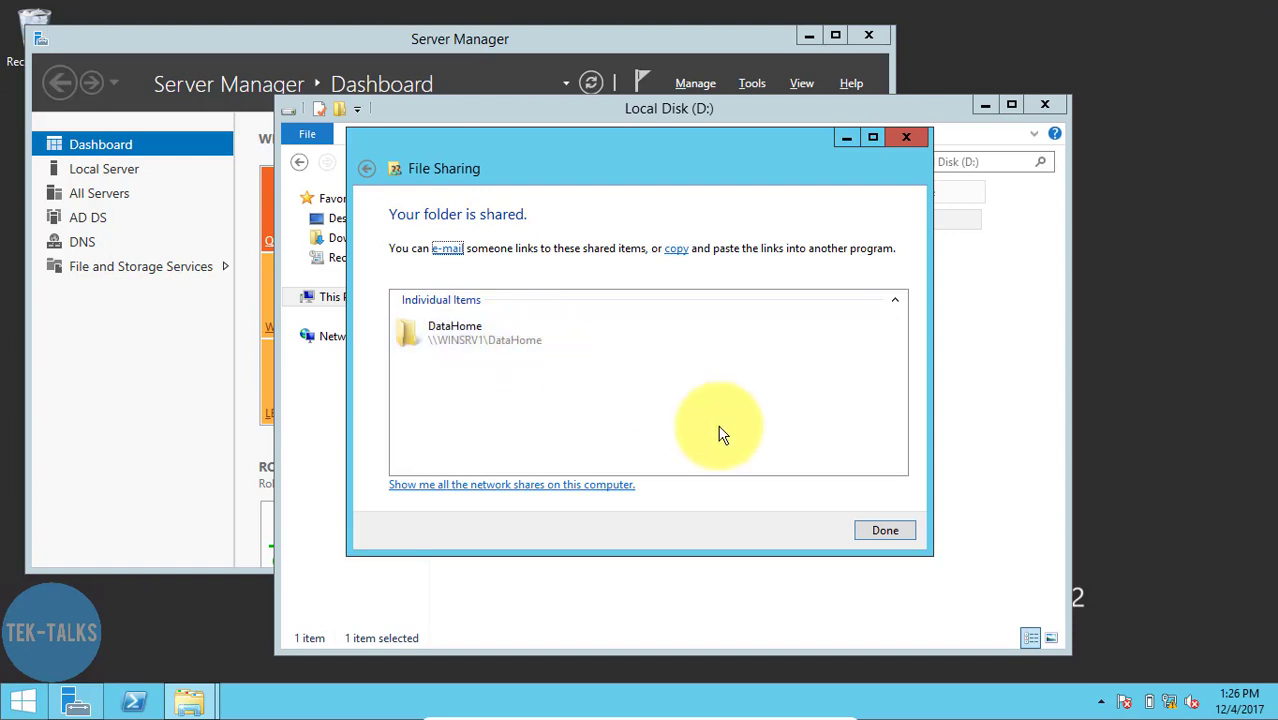
left_click(880, 535)
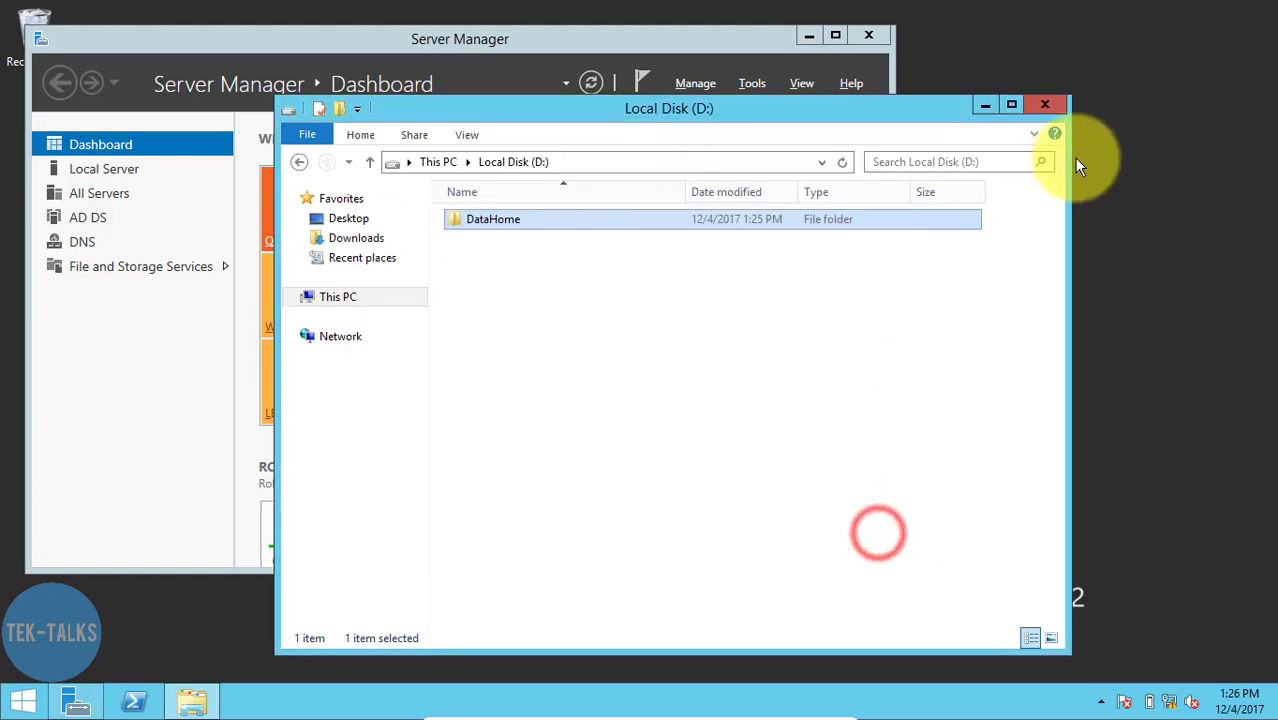
left_click(1046, 108)
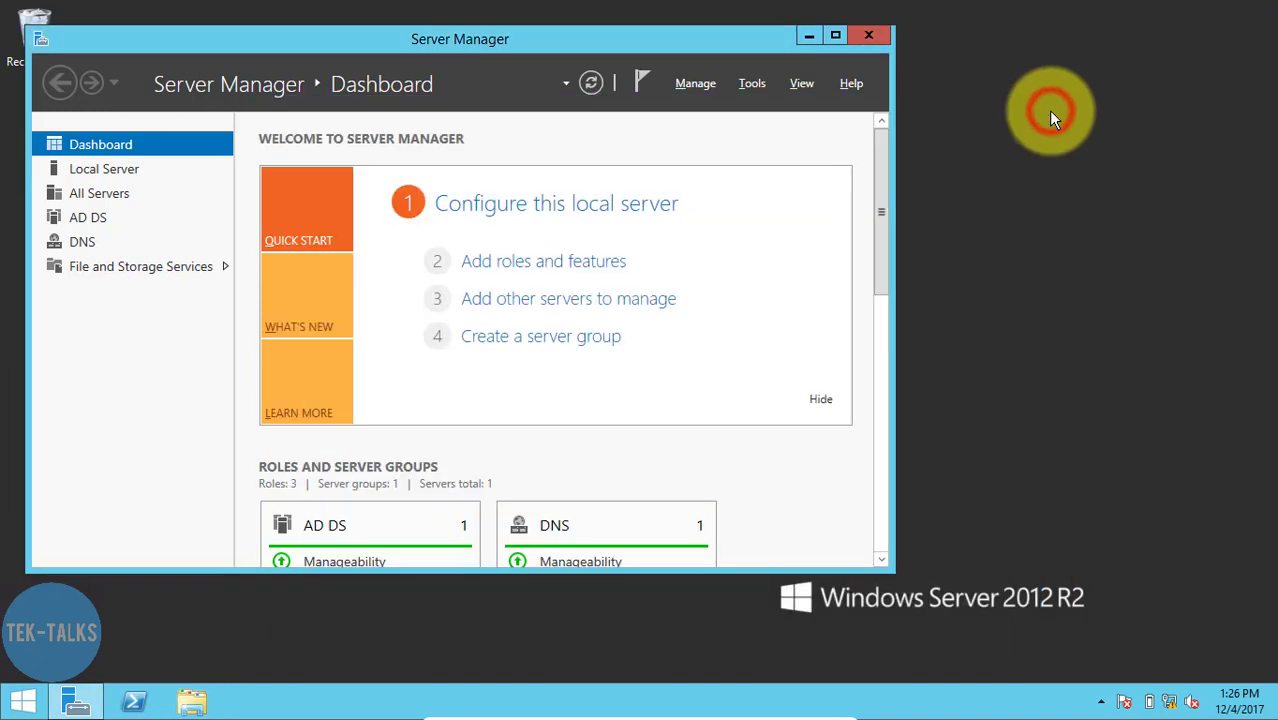
- Close Server Manager and launch Active Directory Users and Computers by running dsa.msc
left_click(866, 38)
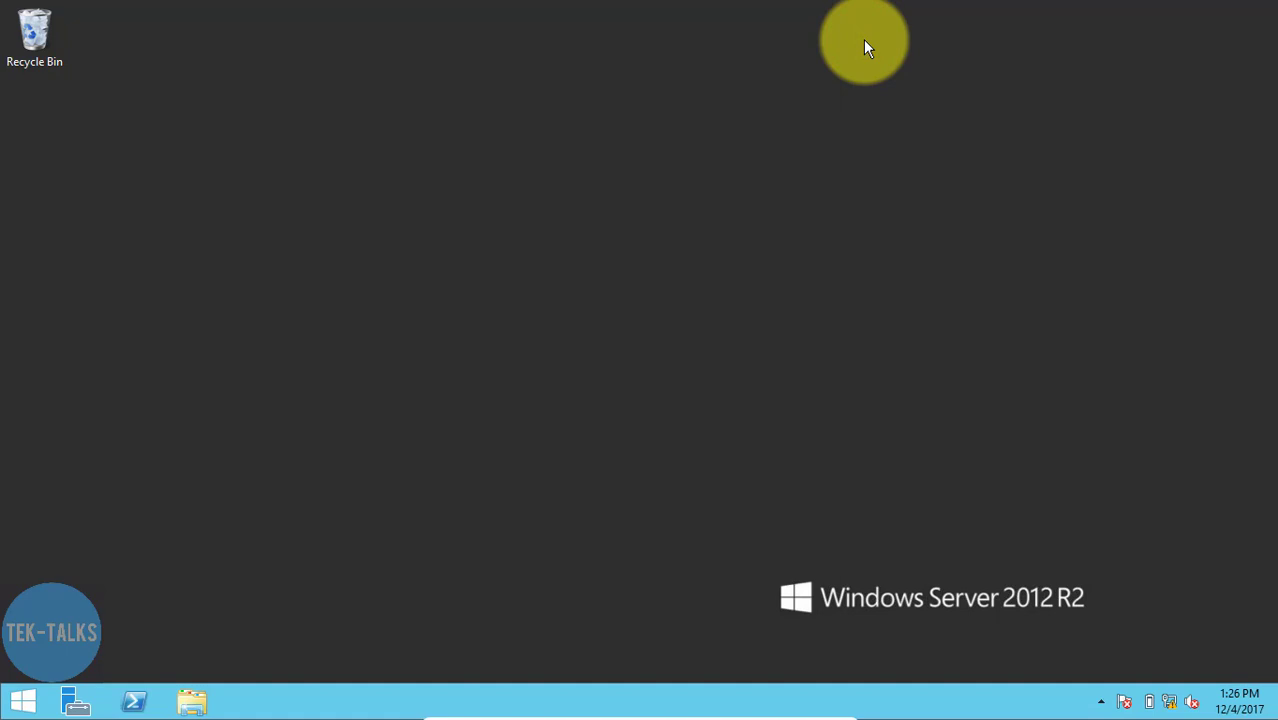
key("super+r")
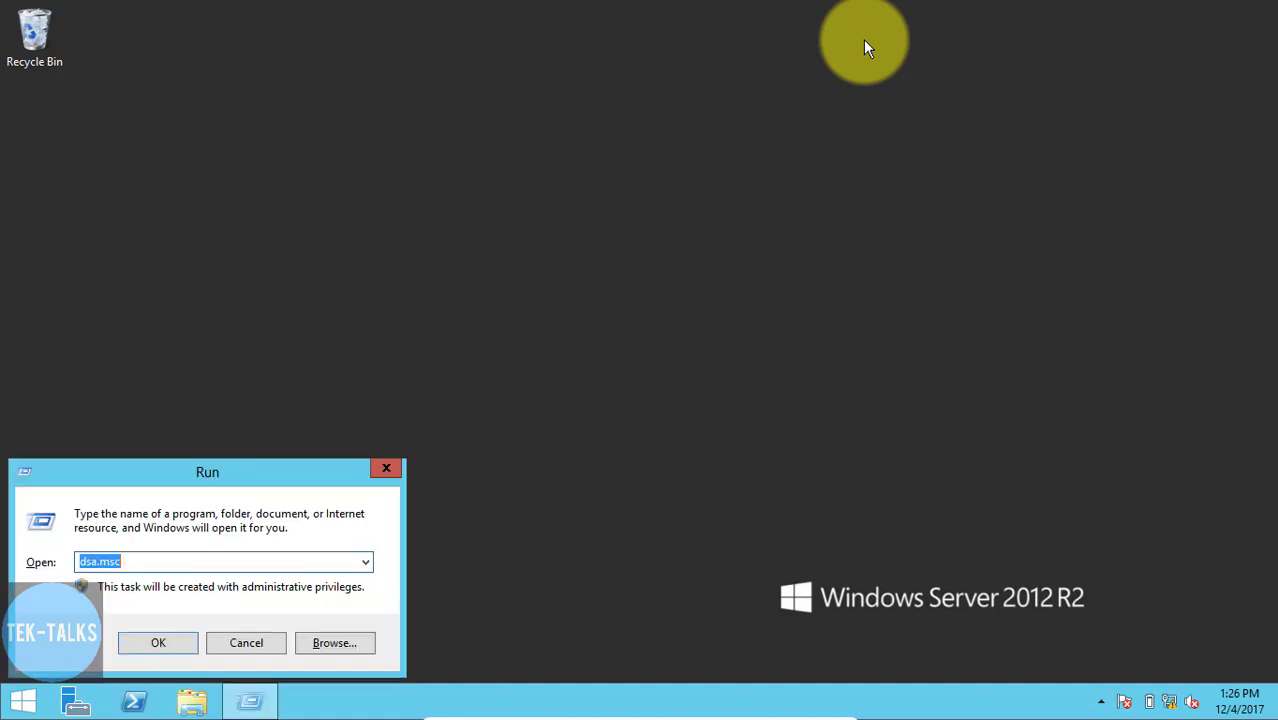
key("Return")
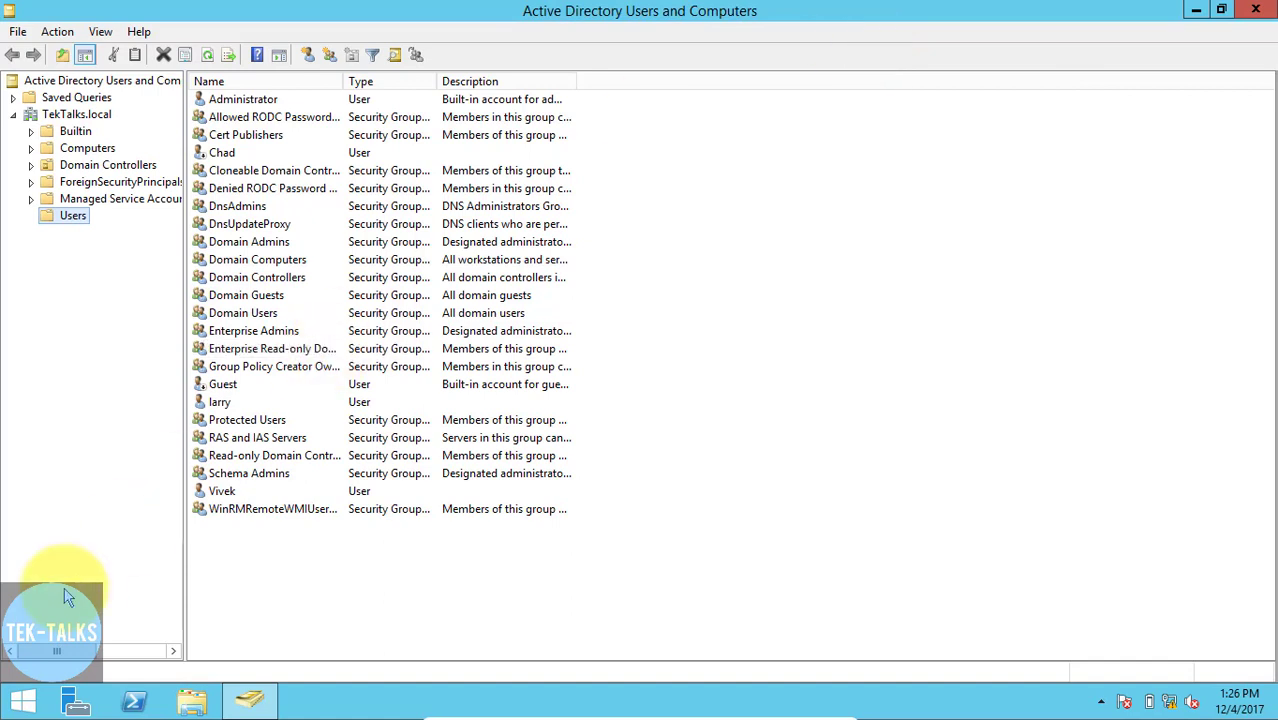
- Locate Active Directory Users and Computers among the Server Manager tools, and close Server Manager
left_click(75, 700)
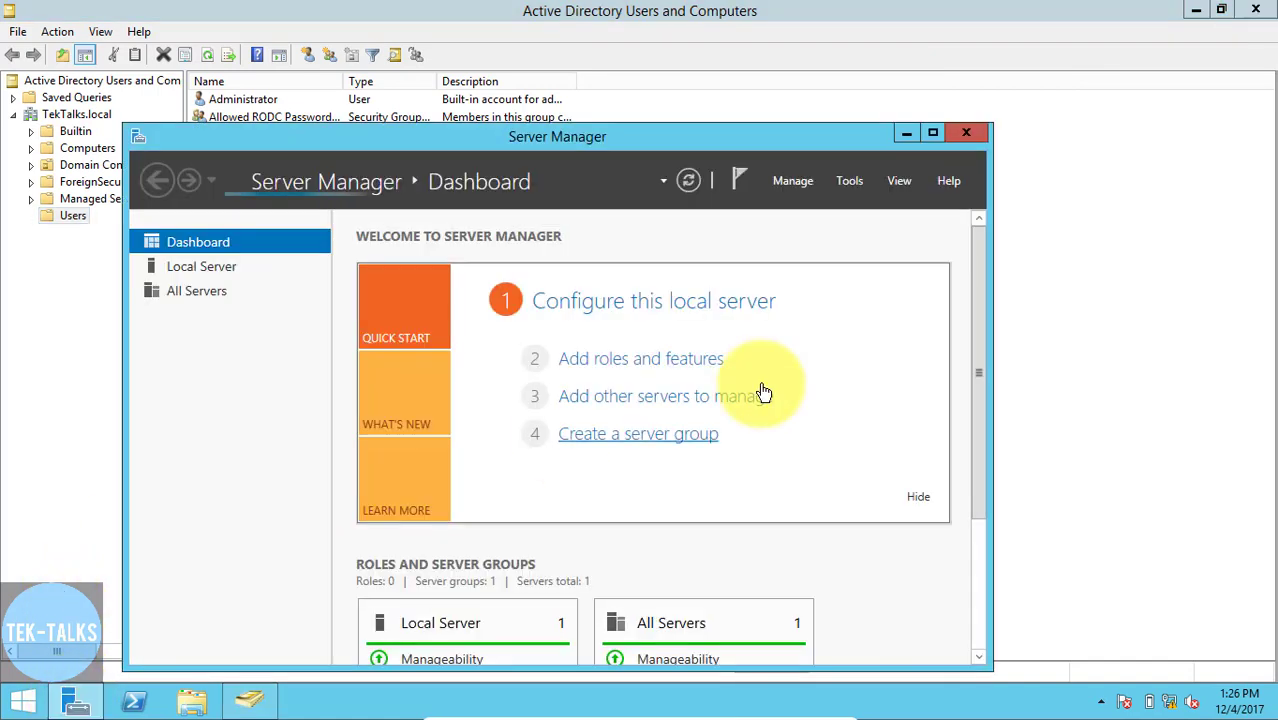
left_click(855, 185)
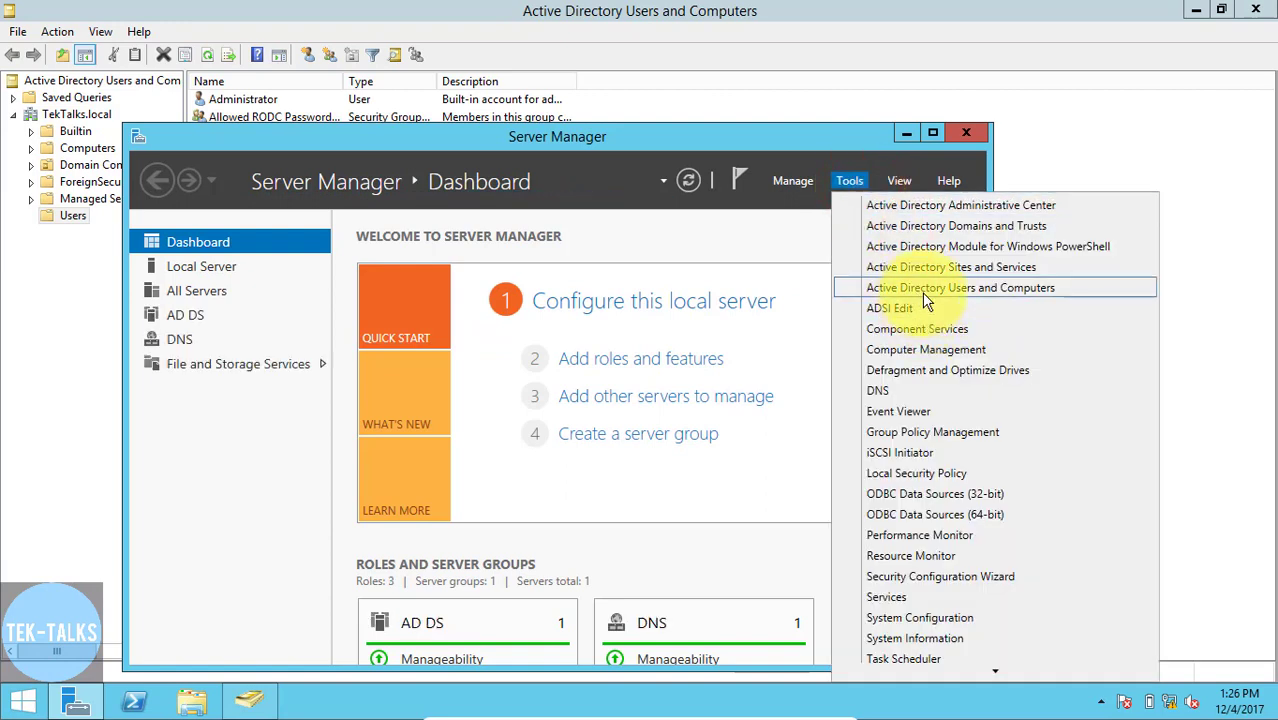
left_click(964, 135)
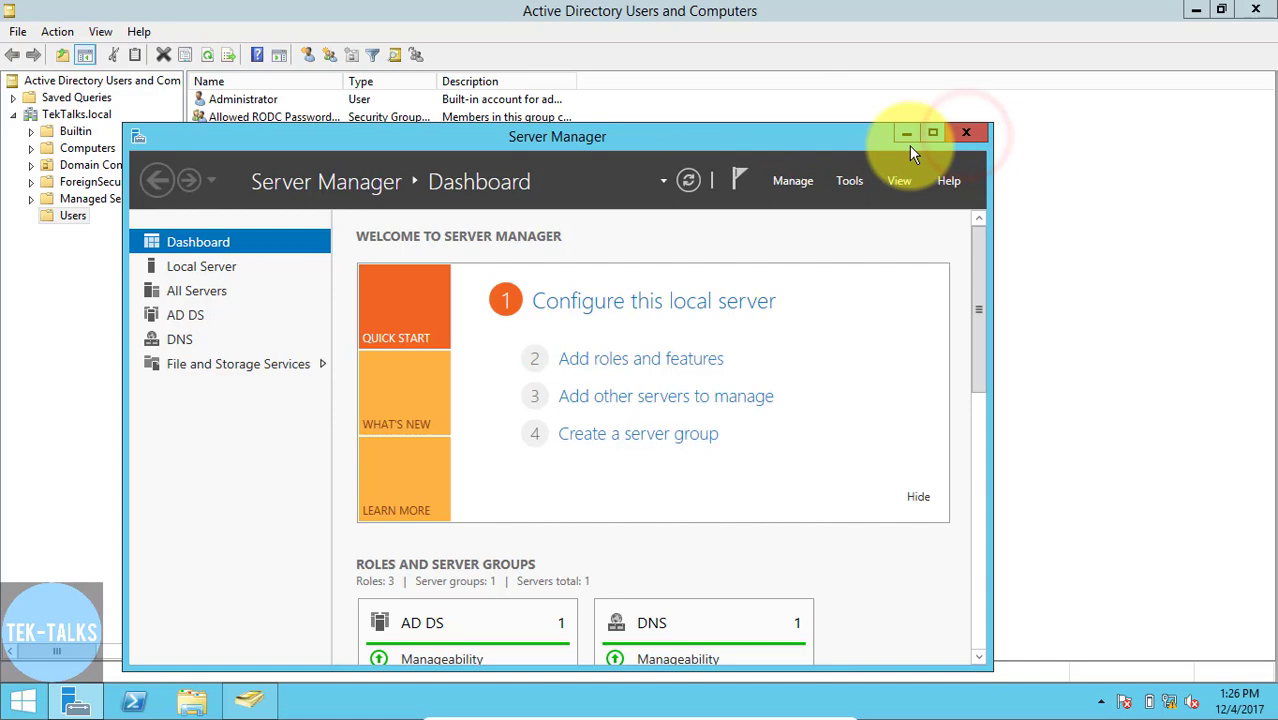
left_click(962, 134)
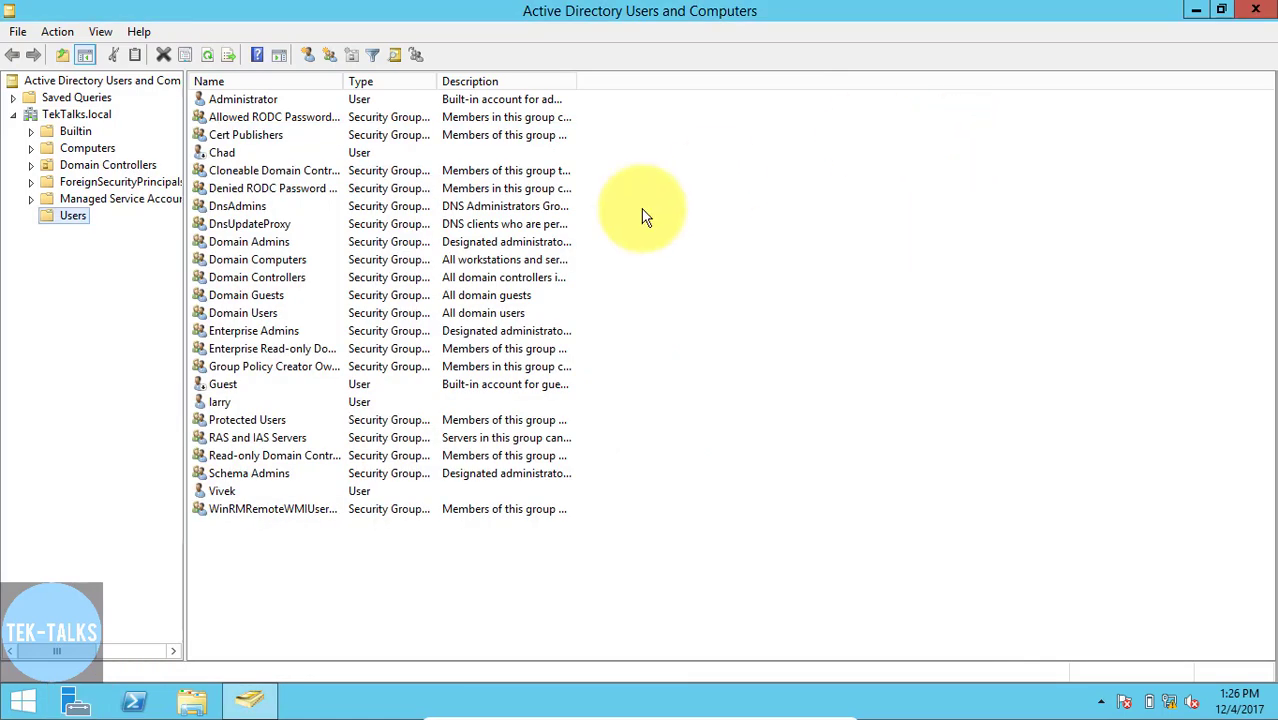
- Set the home folder of the user listed below Schema Admins to connect Z: to \\winsrv1\DataHome\ followed by that user's name
right_click(228, 492)
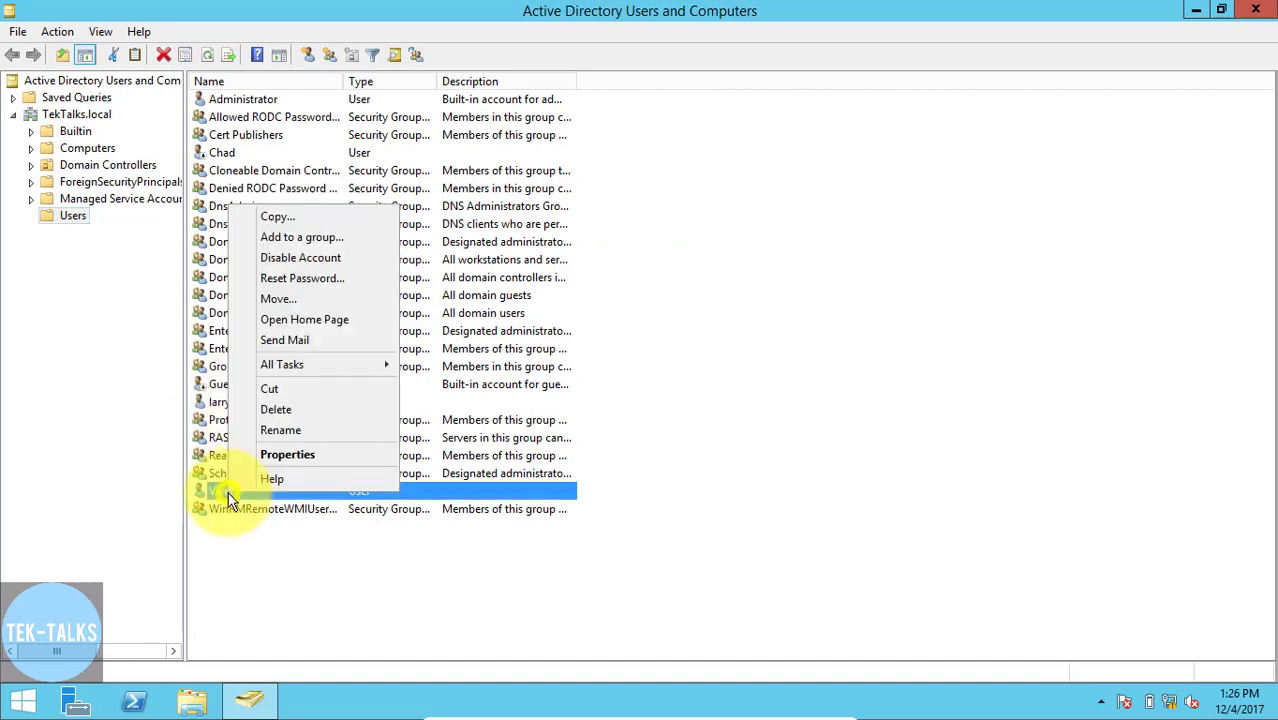
left_click(286, 455)
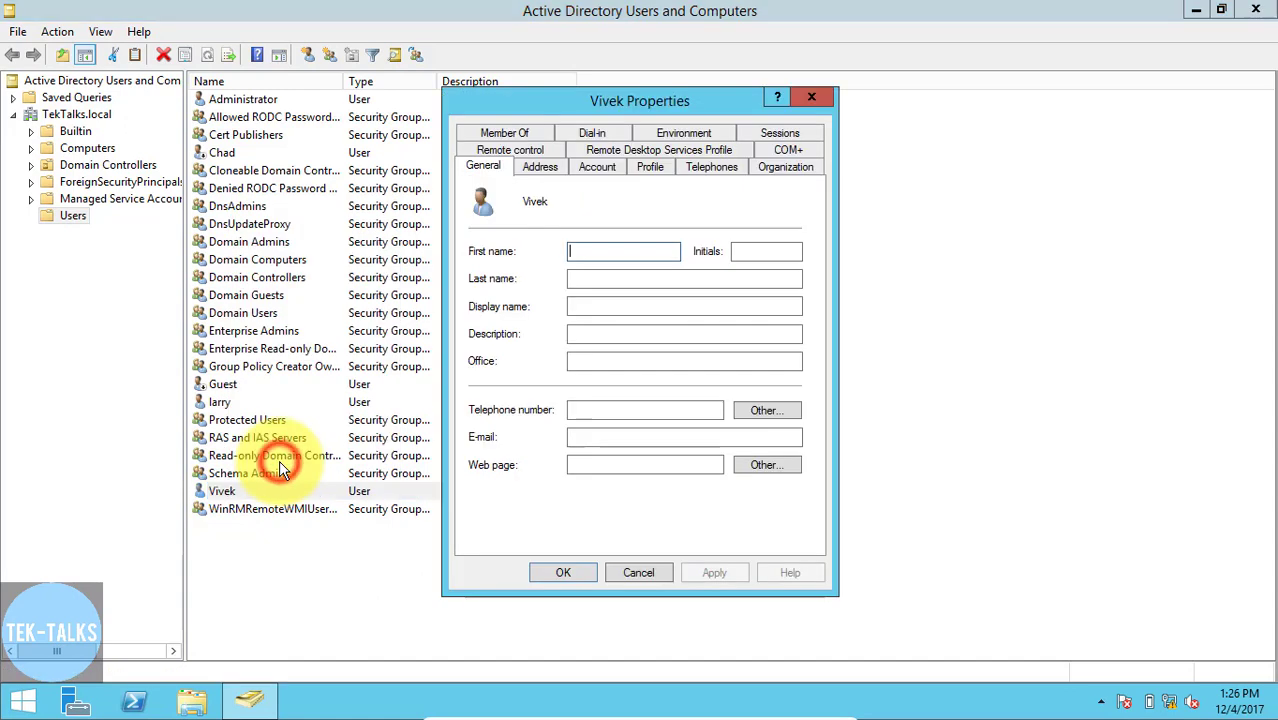
left_click(649, 168)
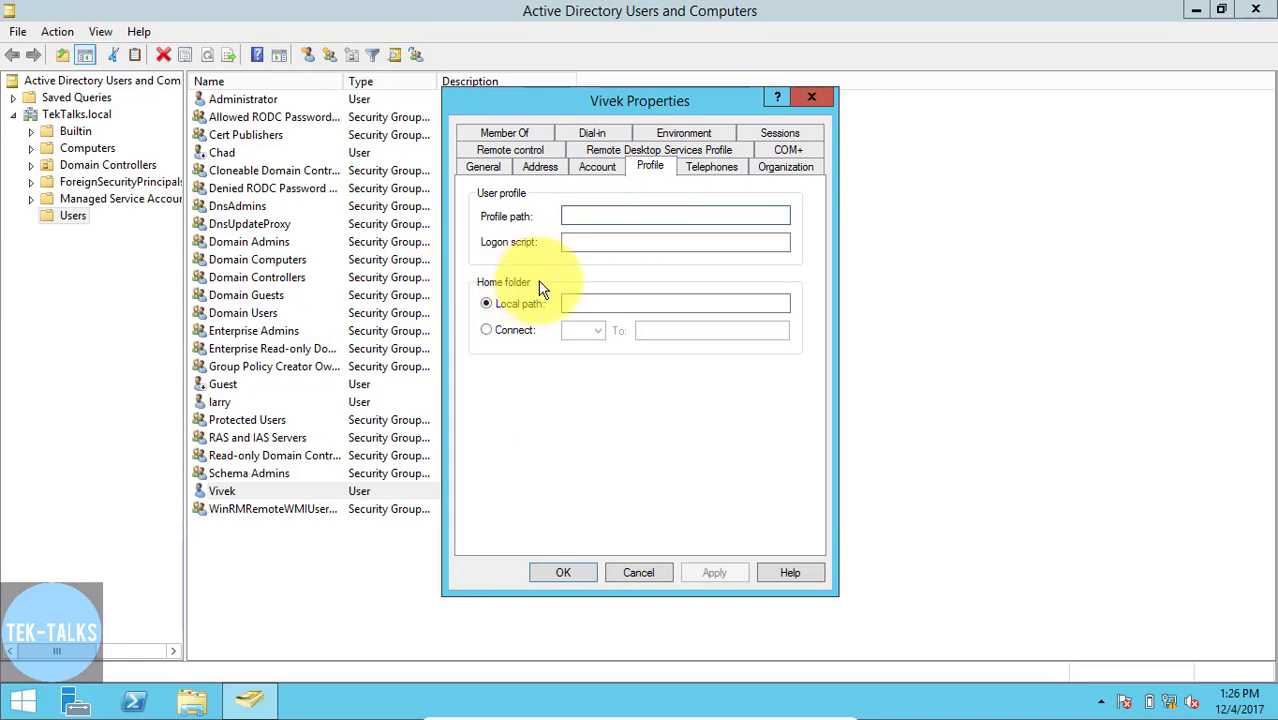
left_click(486, 330)
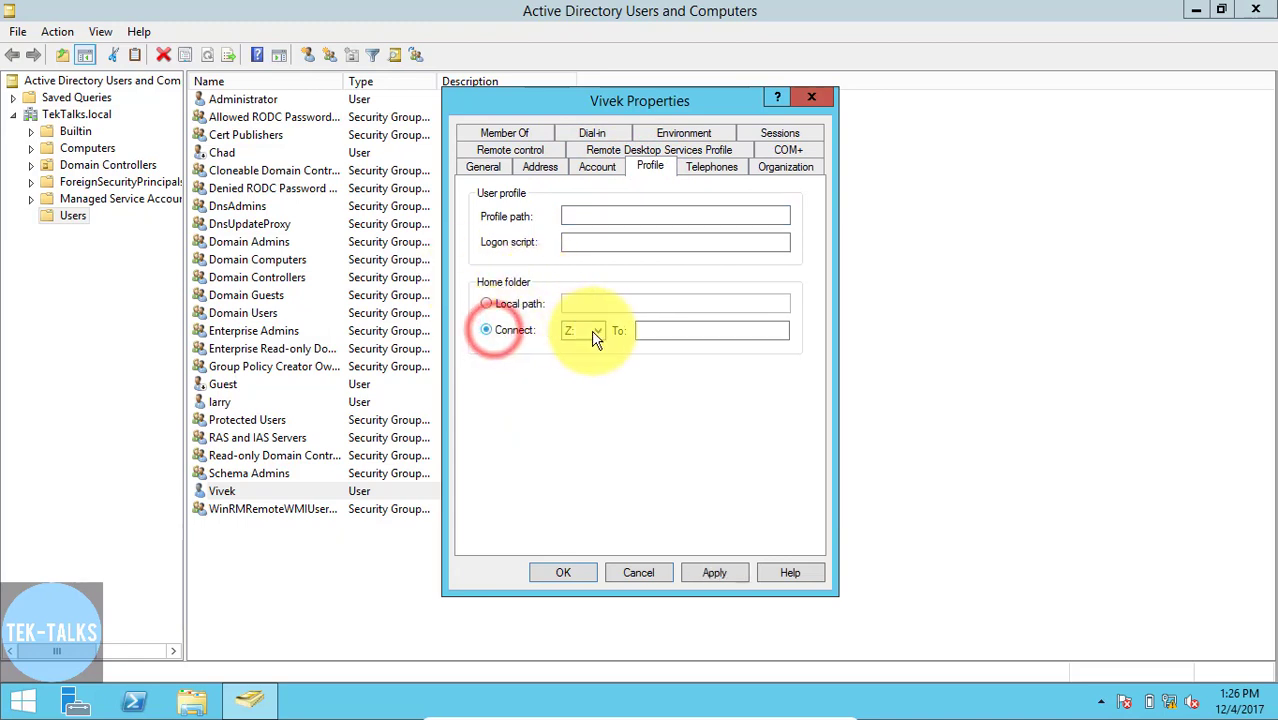
left_click(663, 331)
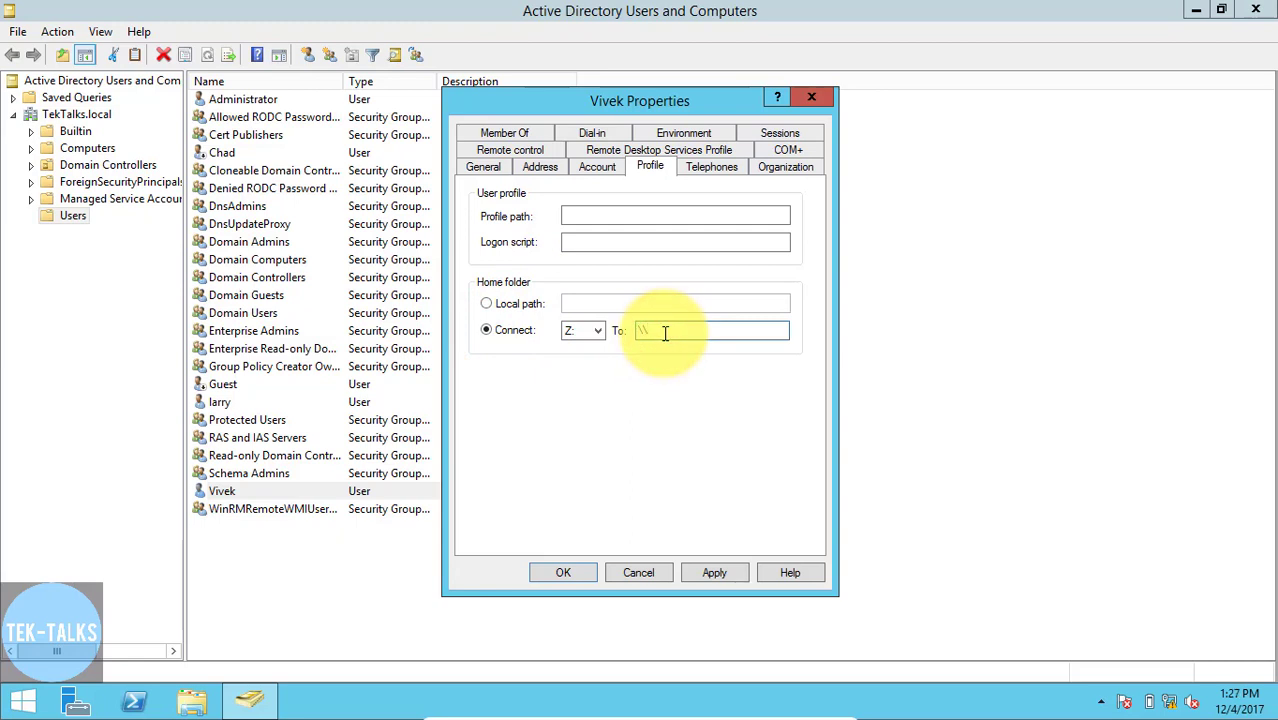
type("\\\\winsrv1\\DataHome\\Vivek")
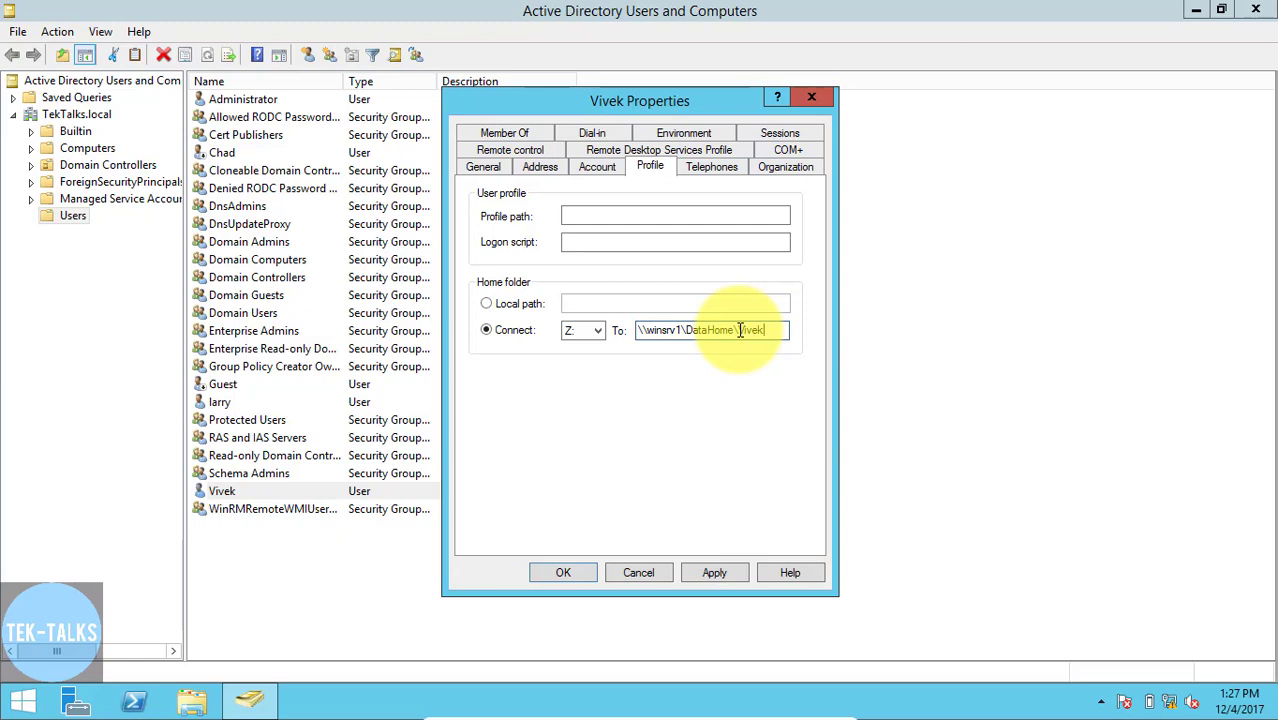
left_click(710, 576)
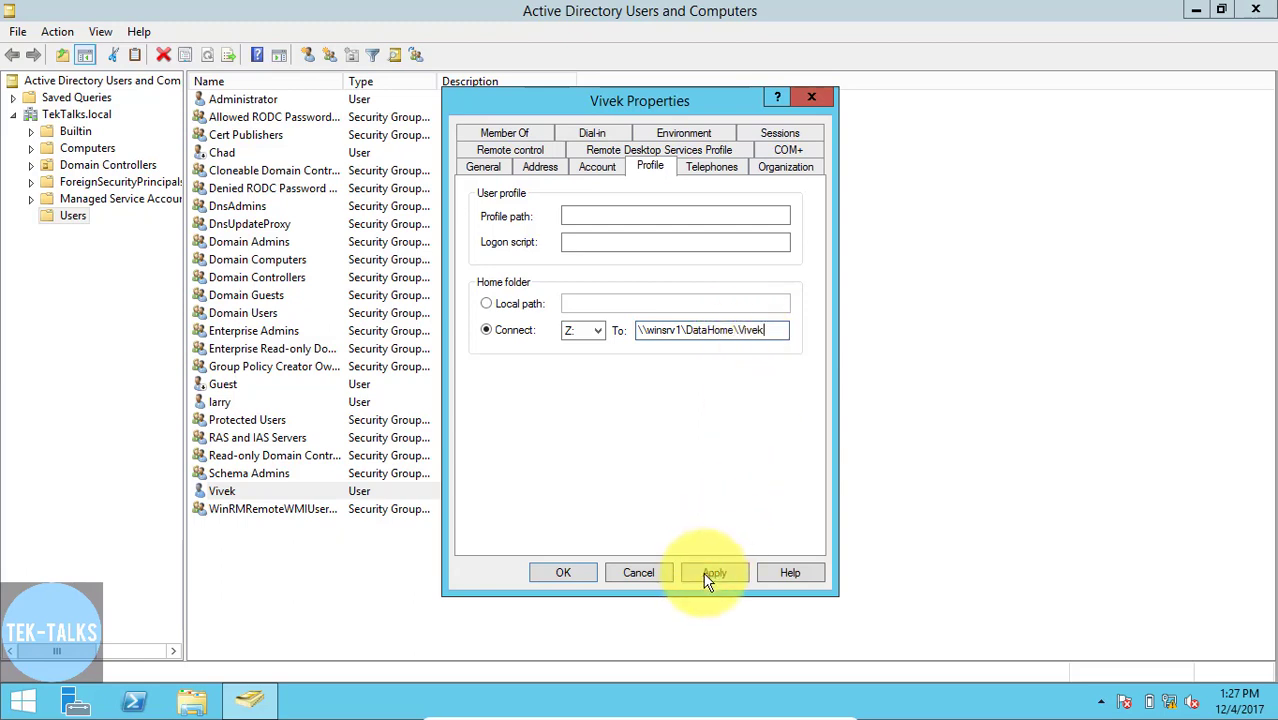
left_click(573, 572)
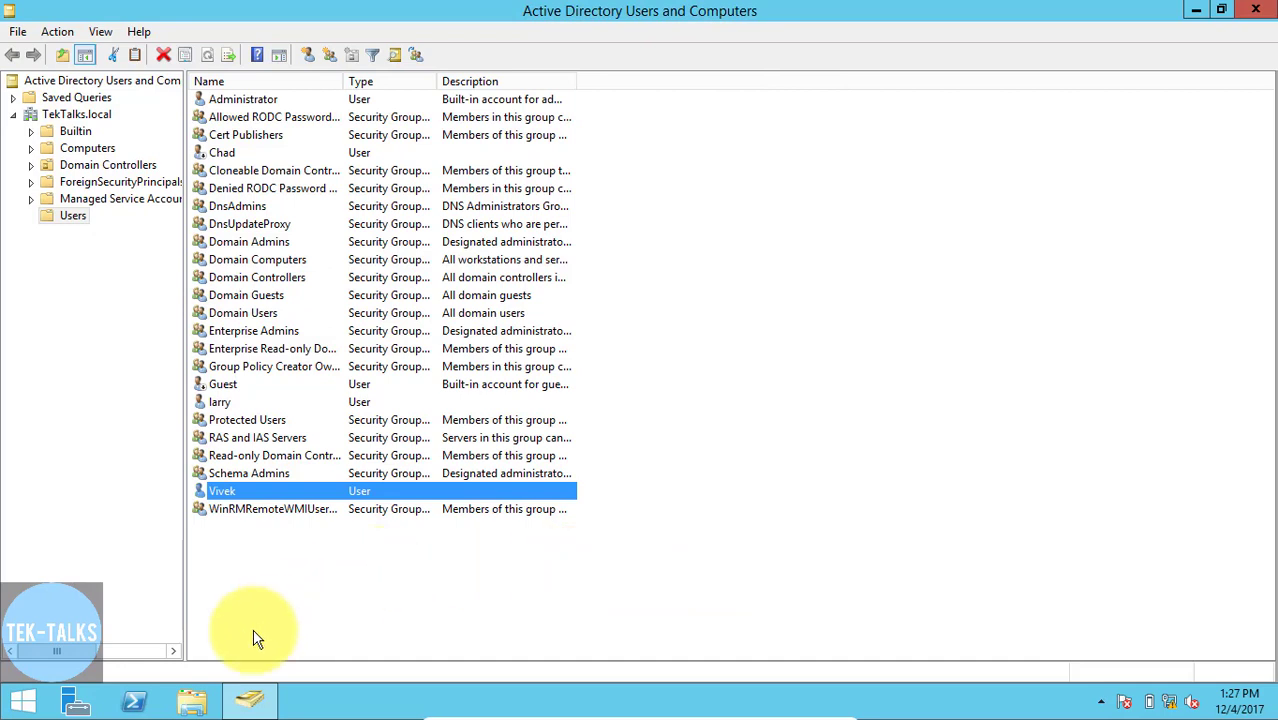
- Check the DataHome folder on Local Disk (D:) for the user's home folder, and close the folder window
left_click(182, 703)
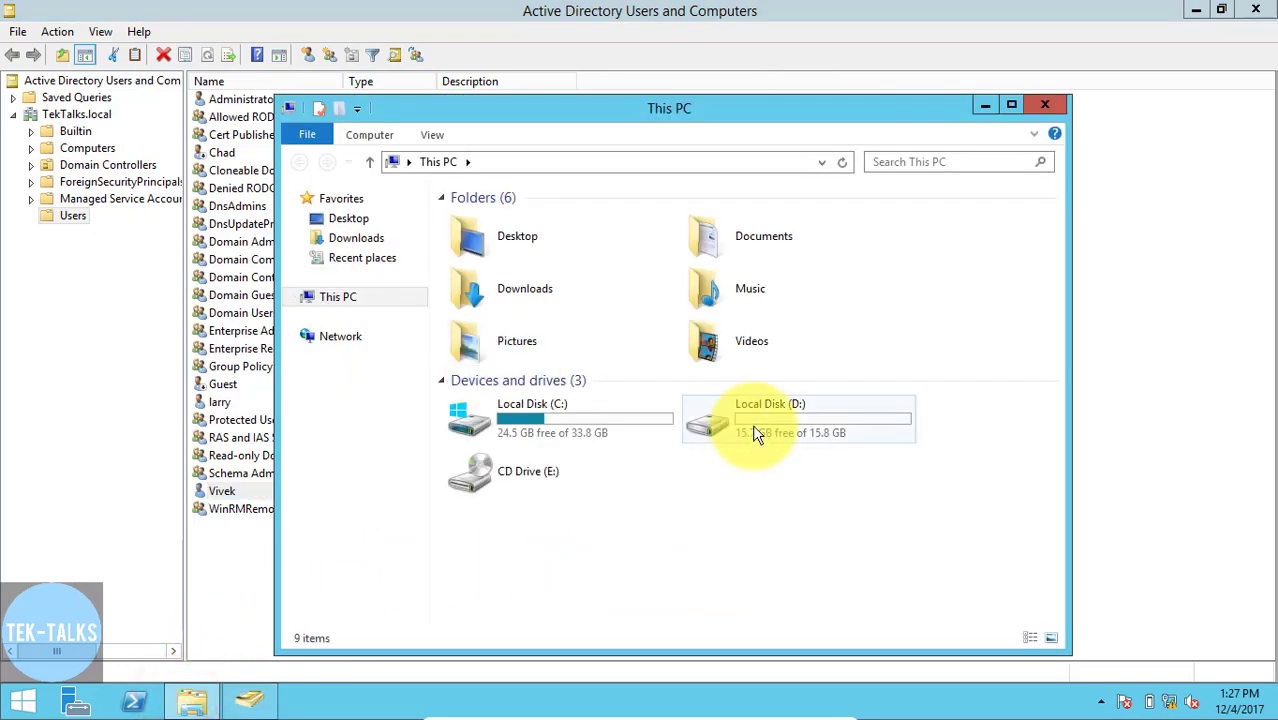
double_click(797, 428)
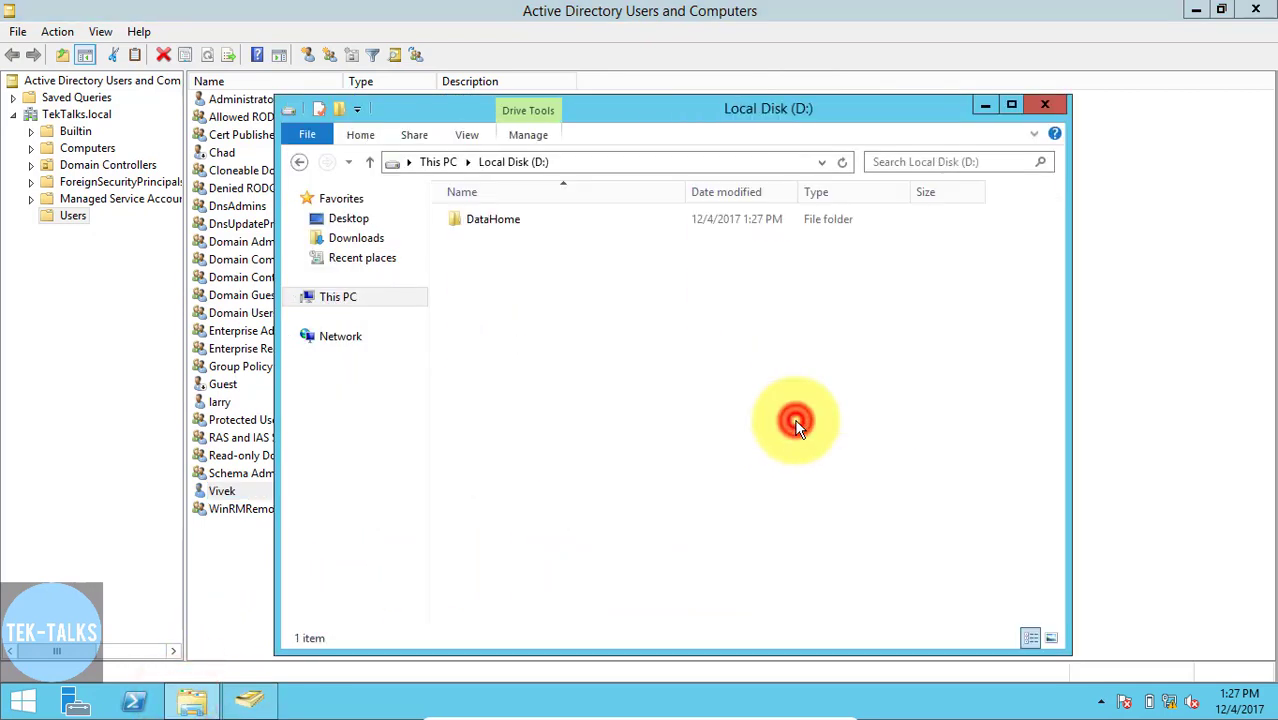
double_click(500, 217)
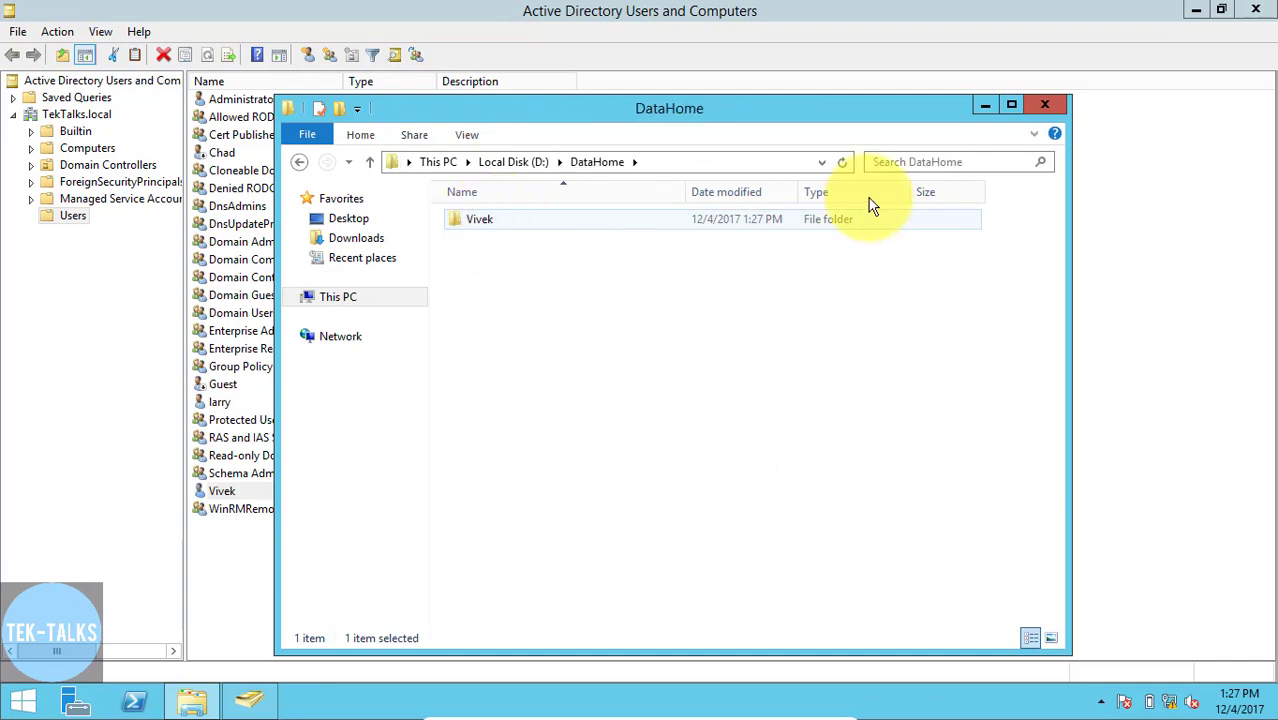
left_click(1044, 105)
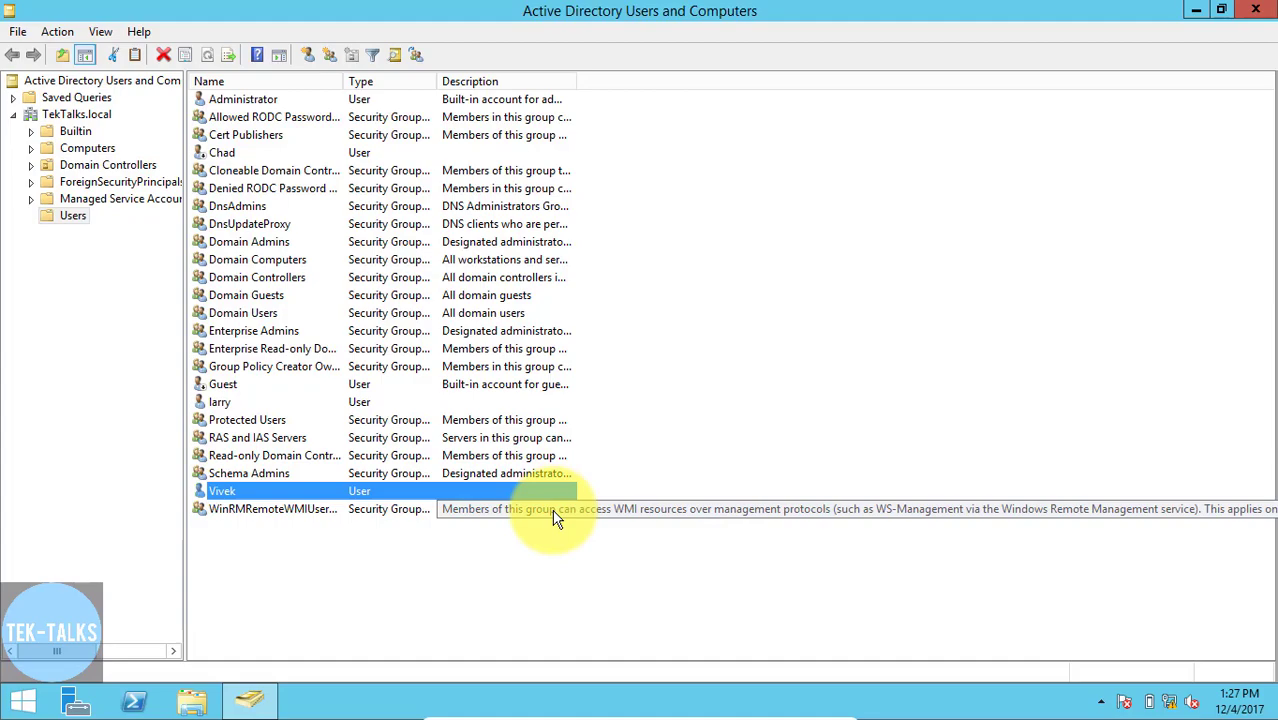
- Switch to the Windows 7 client and log on to TEKTALKS as the user listed below Schema Admins, entering the username and account password
key("alt+Tab")
key("alt+Tab")
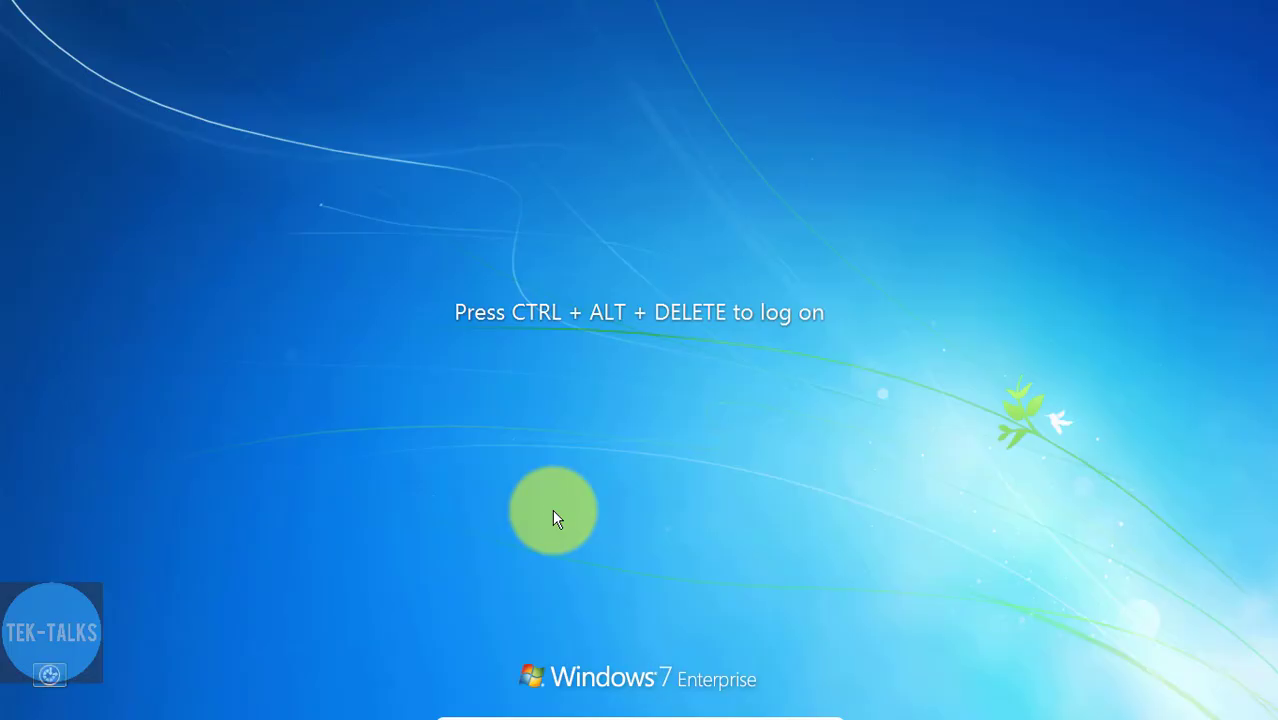
key("ctrl+alt+Delete")
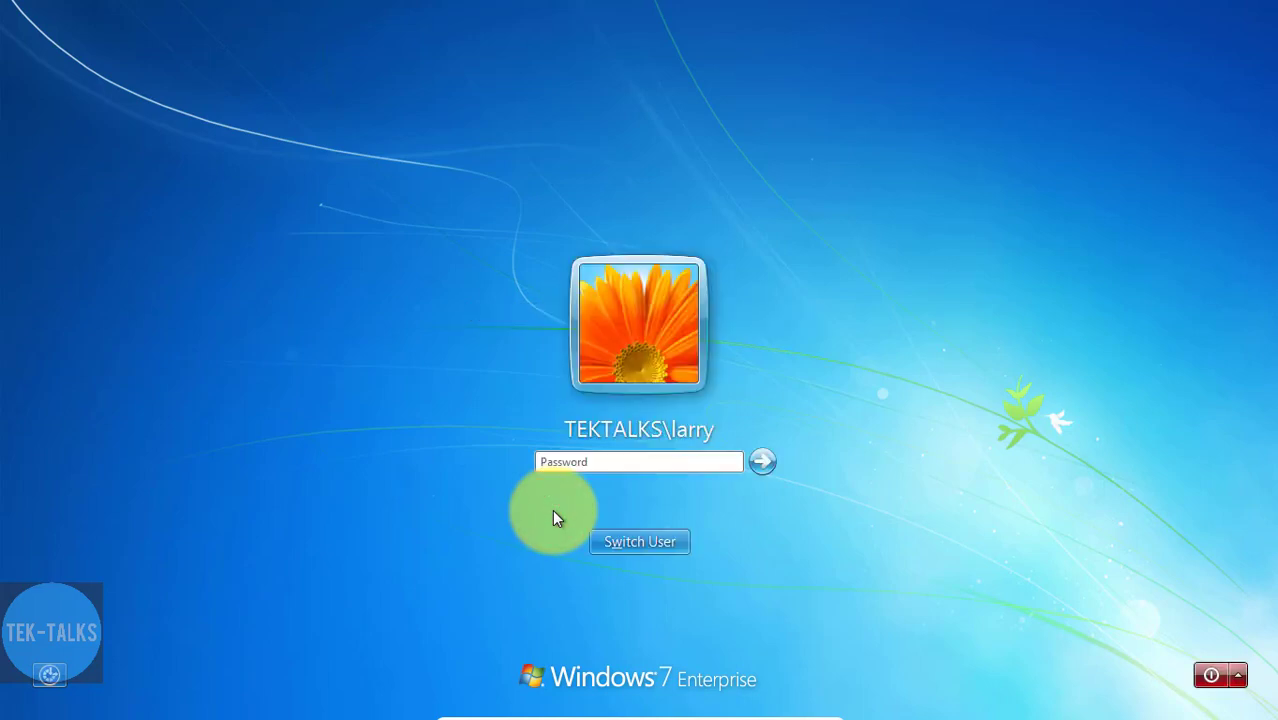
left_click(619, 540)
left_click(707, 443)
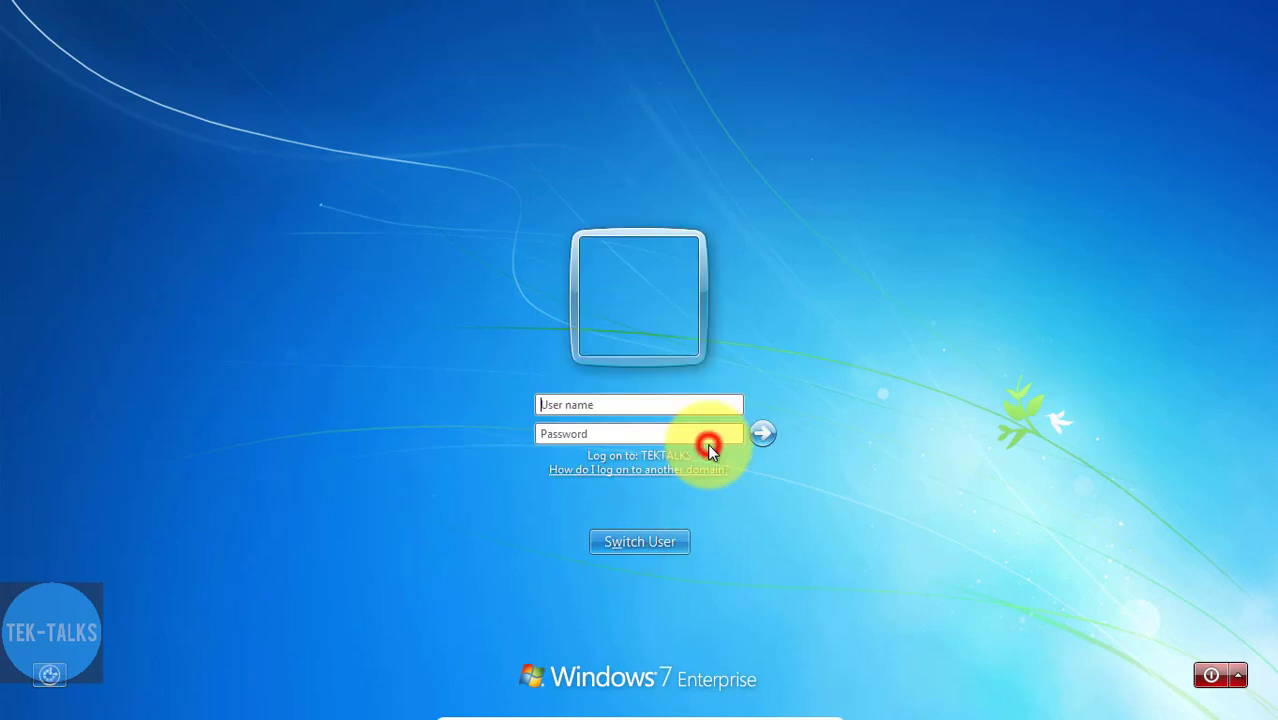
type("vivek")
key("Tab")
type("*********")
key("Return")
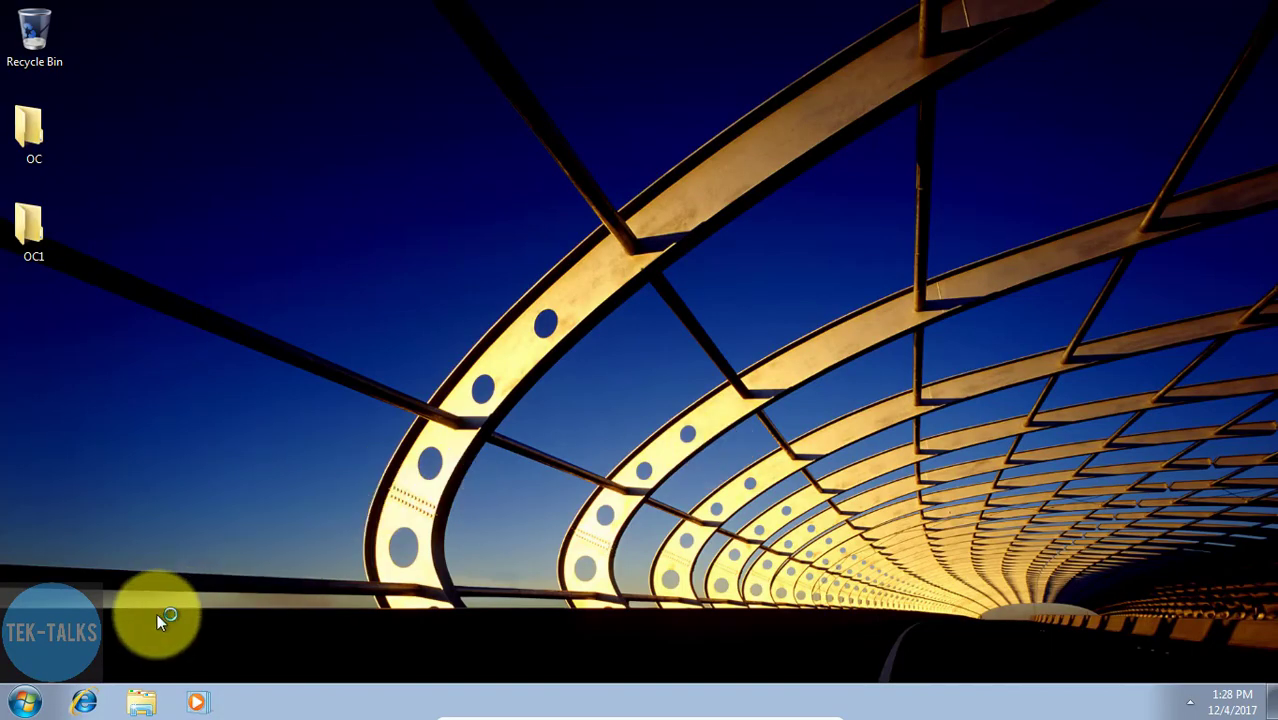
- Inspect the mapped Z: network drive and its contents on the client, and return to the Computer overview
left_click(25, 700)
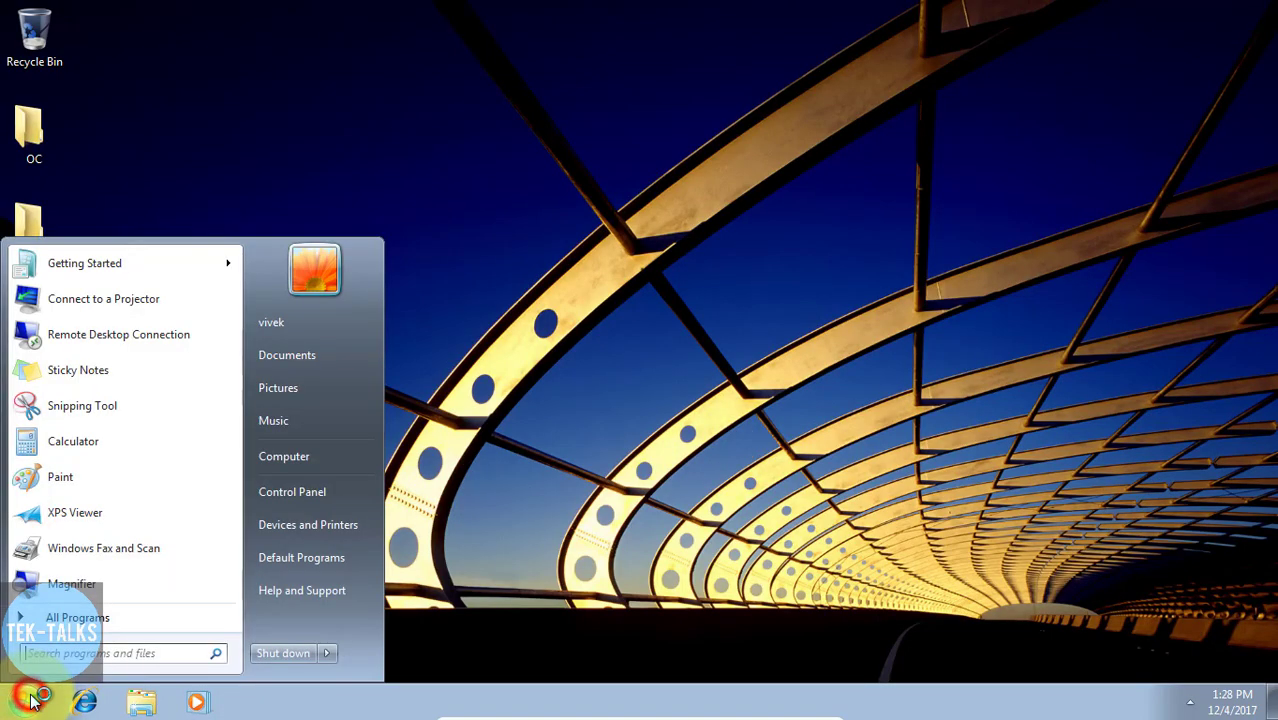
left_click(282, 456)
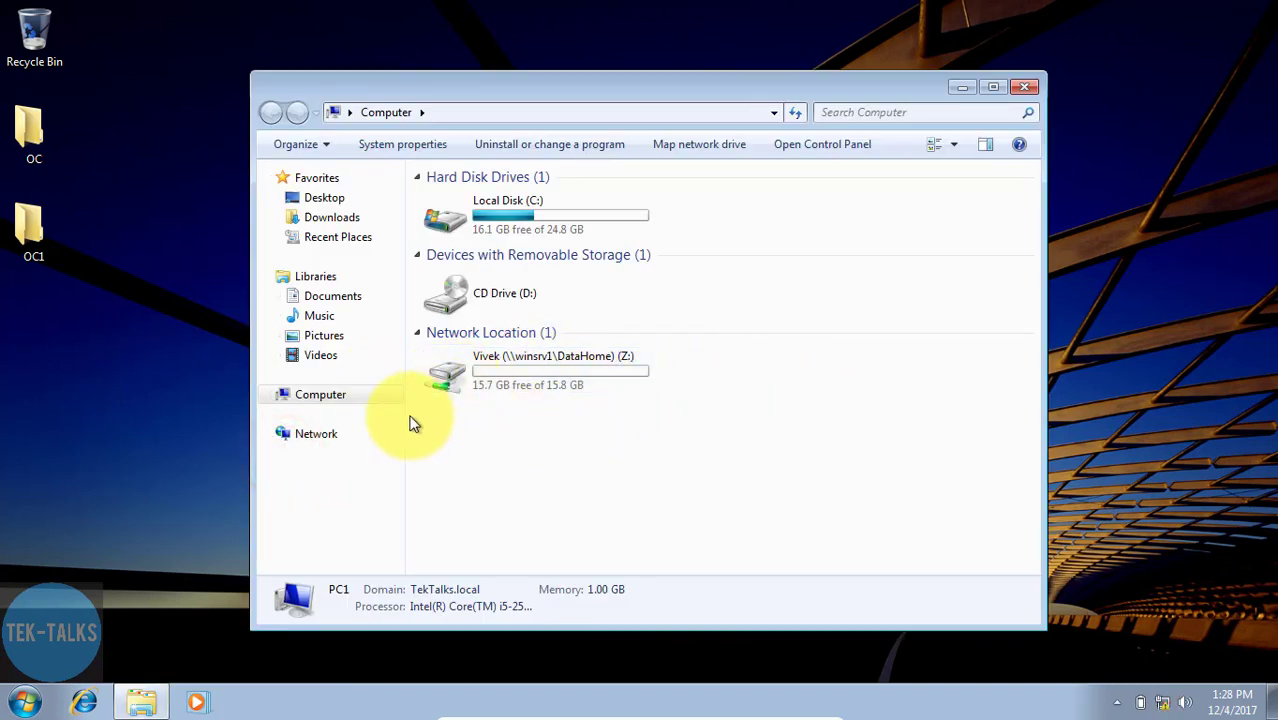
double_click(524, 384)
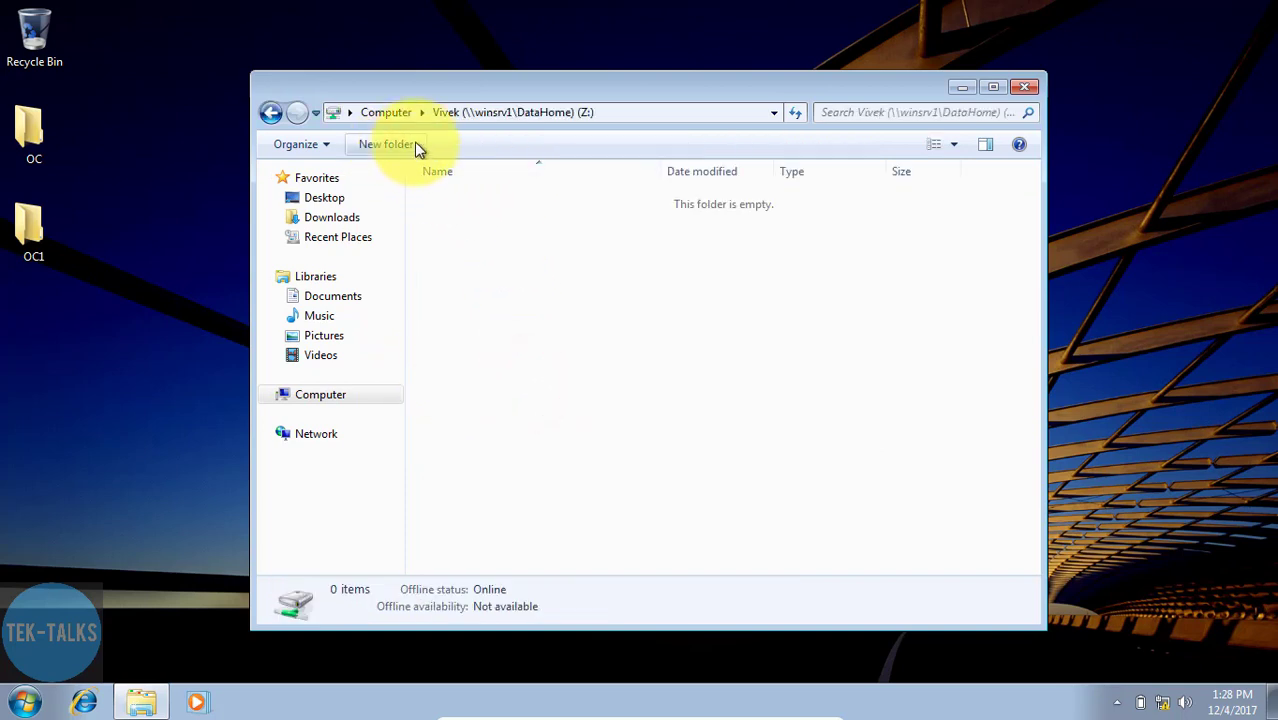
left_click(270, 112)
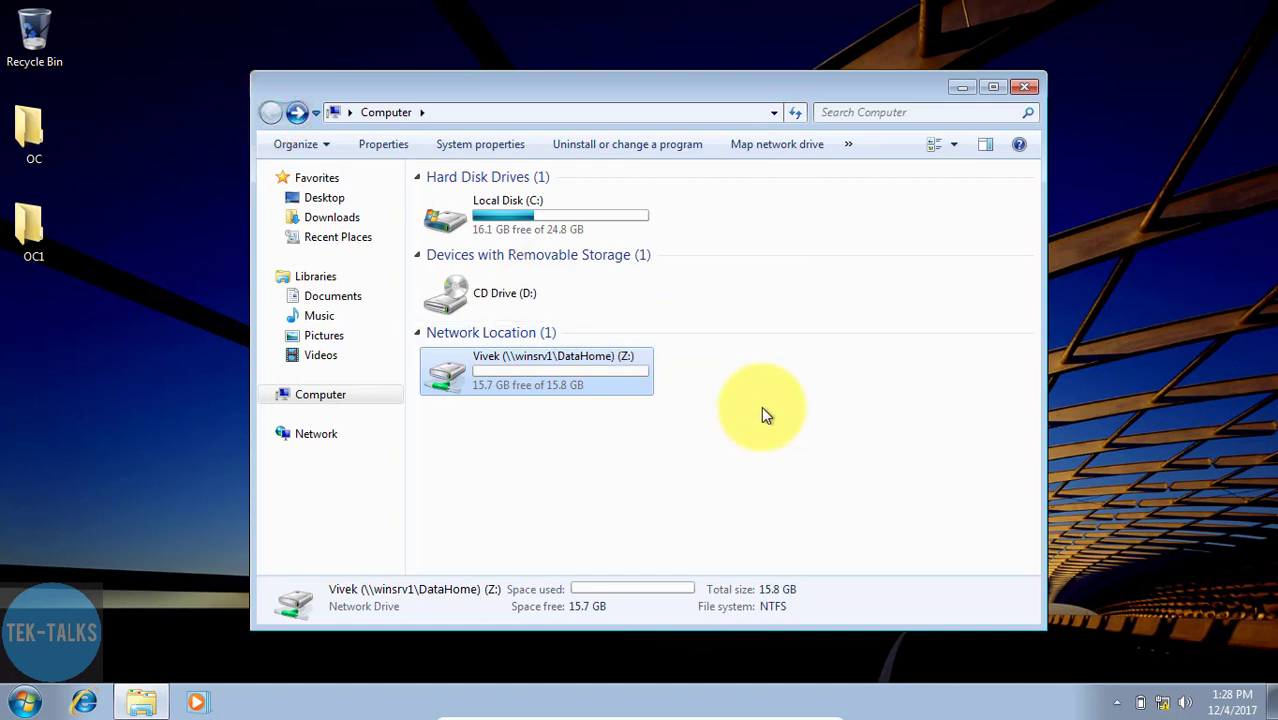
- Log off the Windows 7 client and switch back to Active Directory Users and Computers on the server
left_click(24, 703)
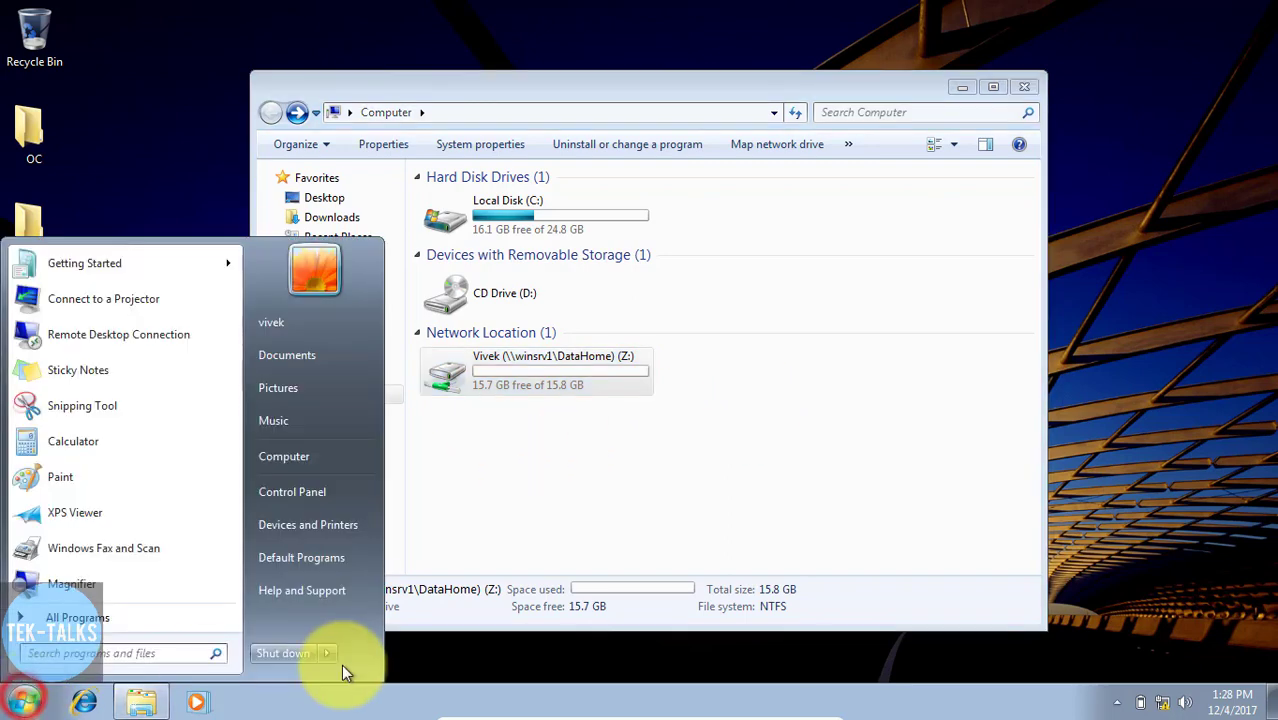
left_click(326, 655)
left_click(383, 583)
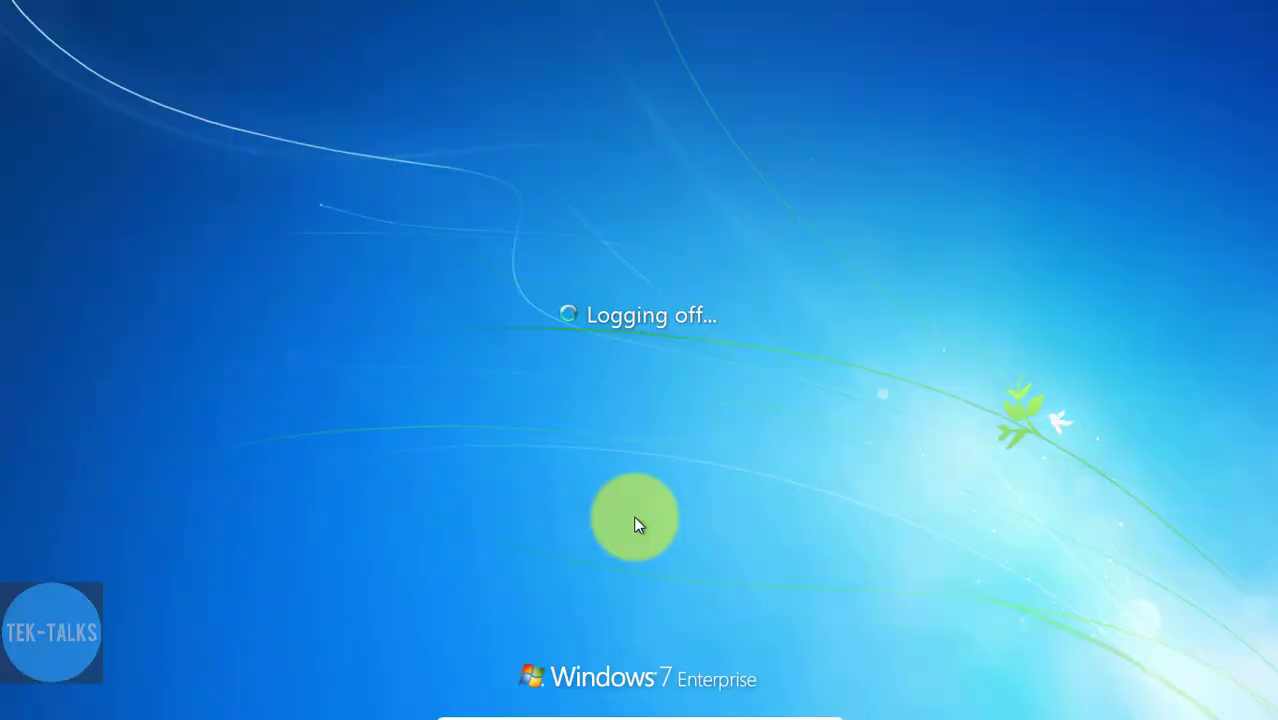
key("alt+Tab")
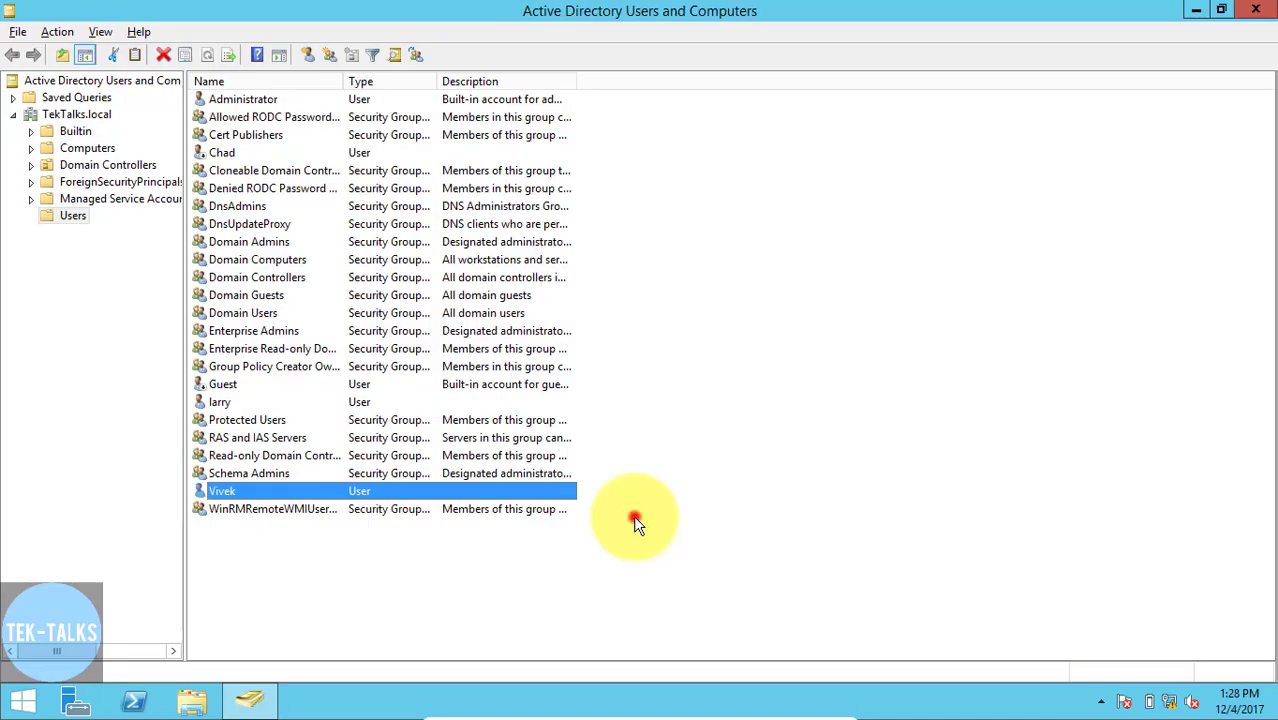
- Set the home folder of the user listed below Guest to connect as drive Z:
left_click(635, 520)
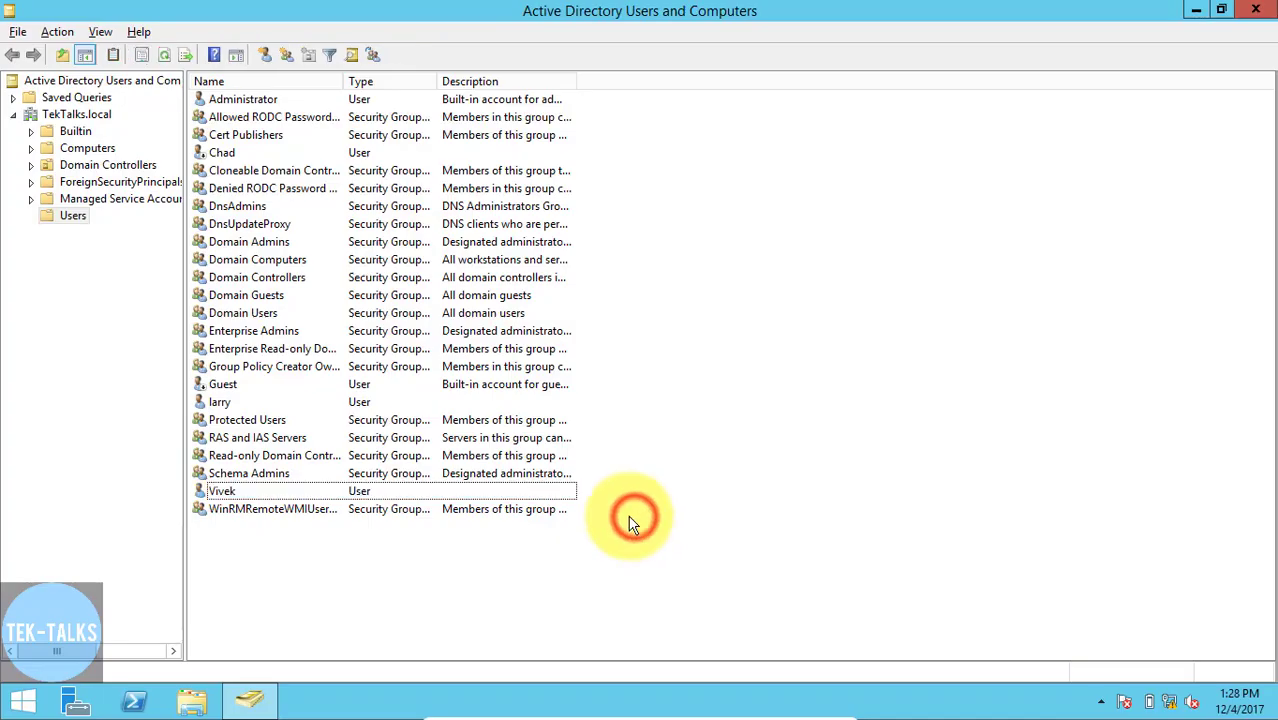
double_click(221, 405)
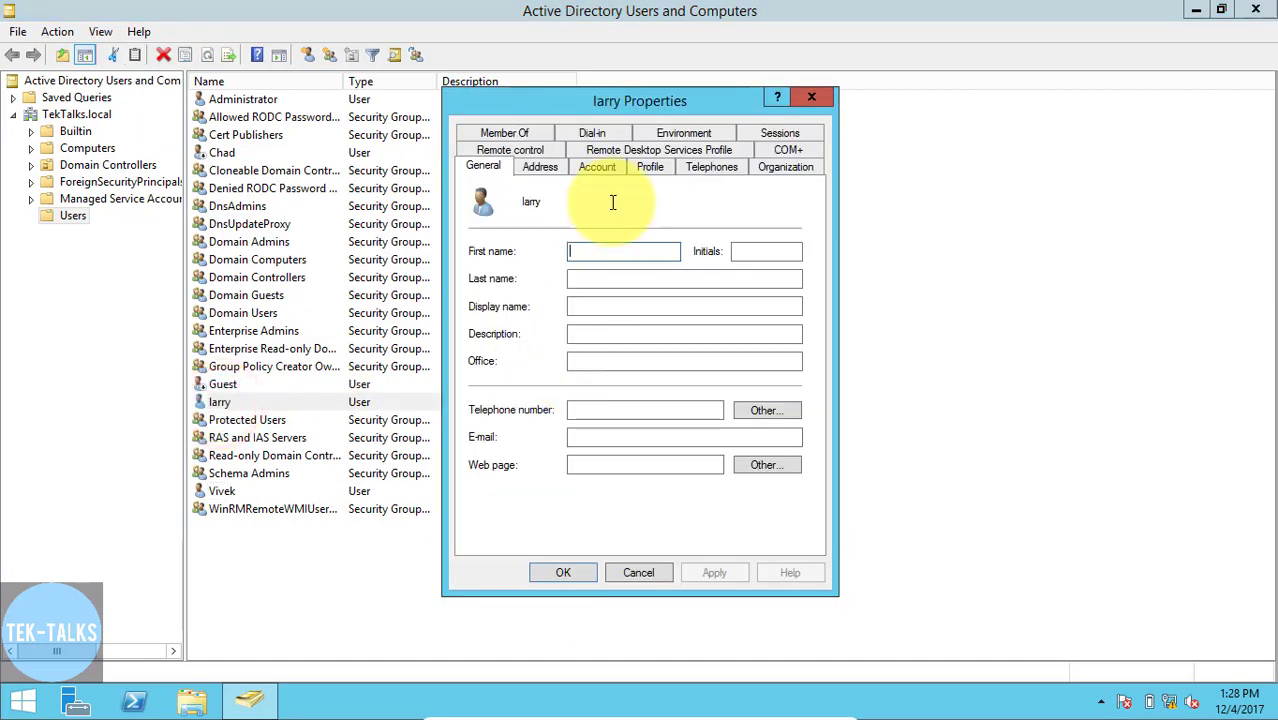
left_click(658, 170)
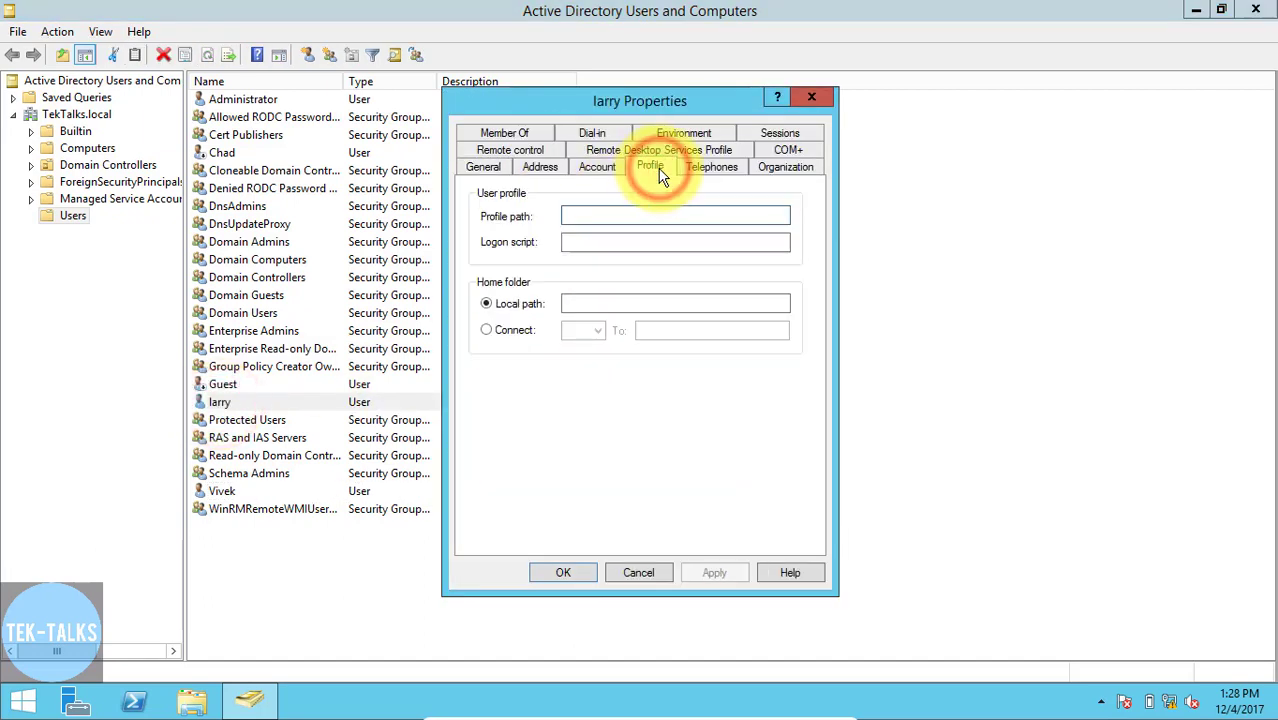
left_click(486, 331)
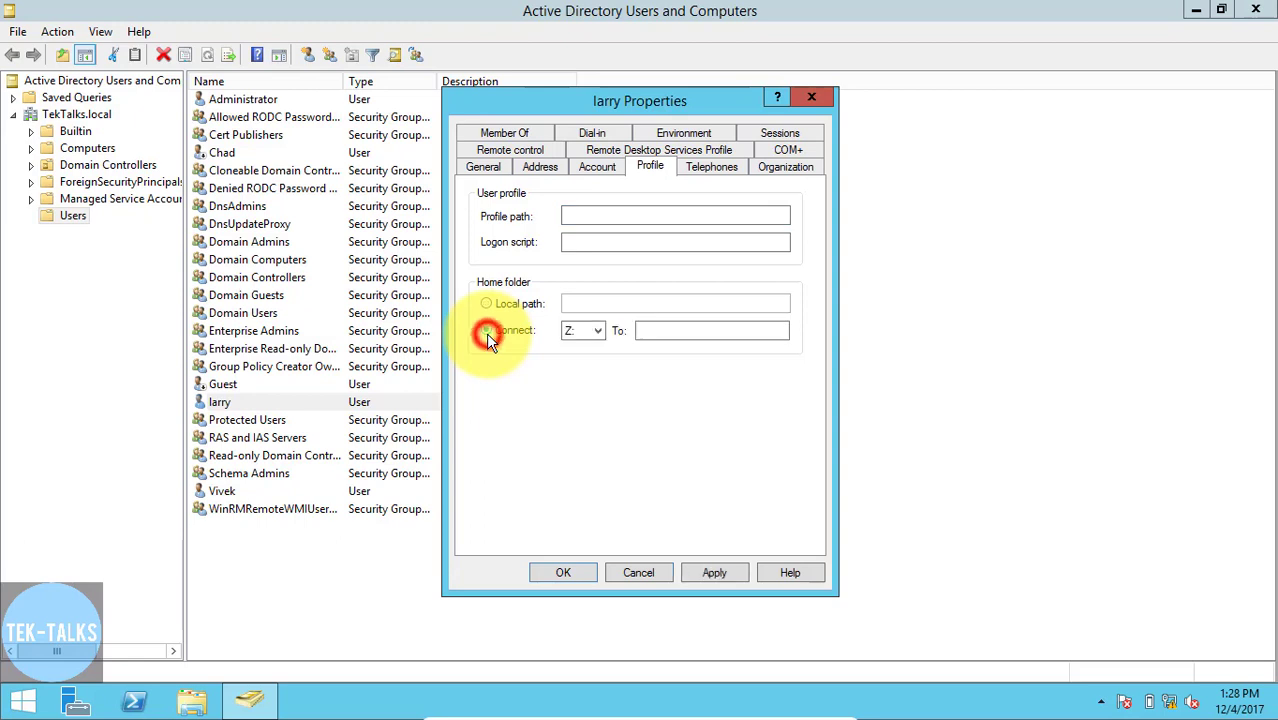
- Set that home folder's network path to \\winsrv1\Datahome\ followed by the user's name, and apply the properties
left_click(676, 332)
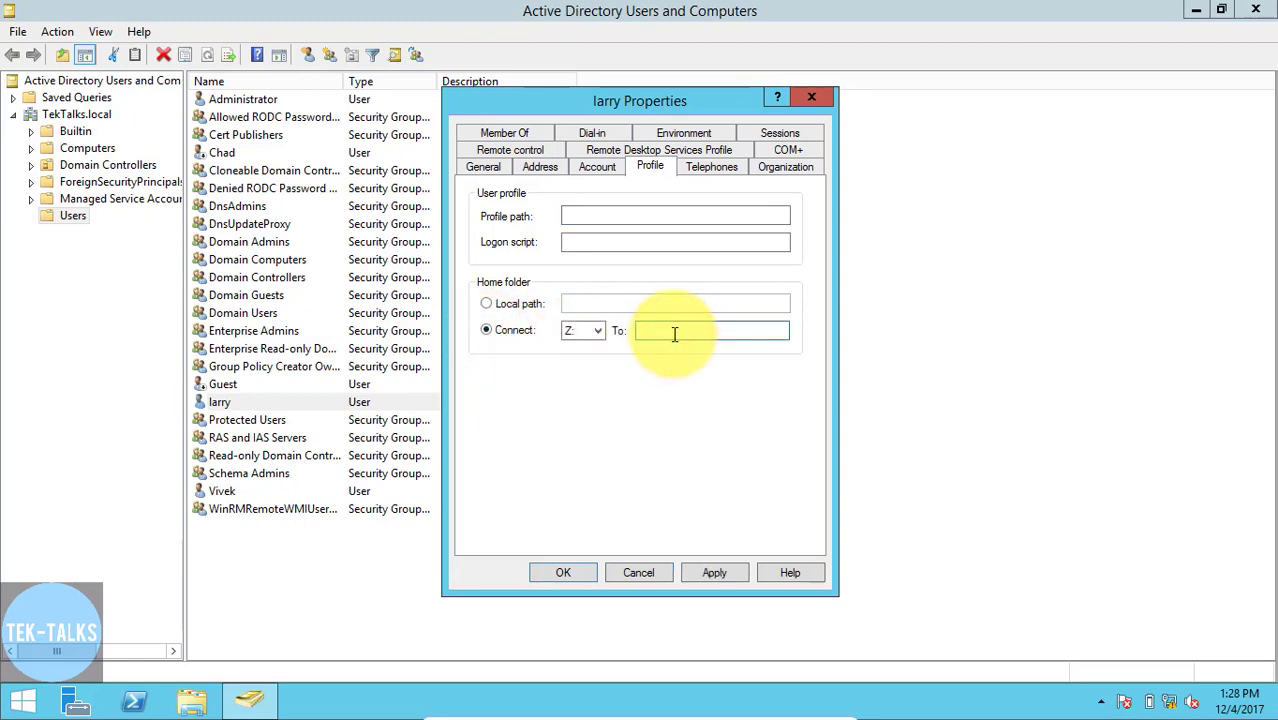
type("\\\\winsrv1\\Datahome\\")
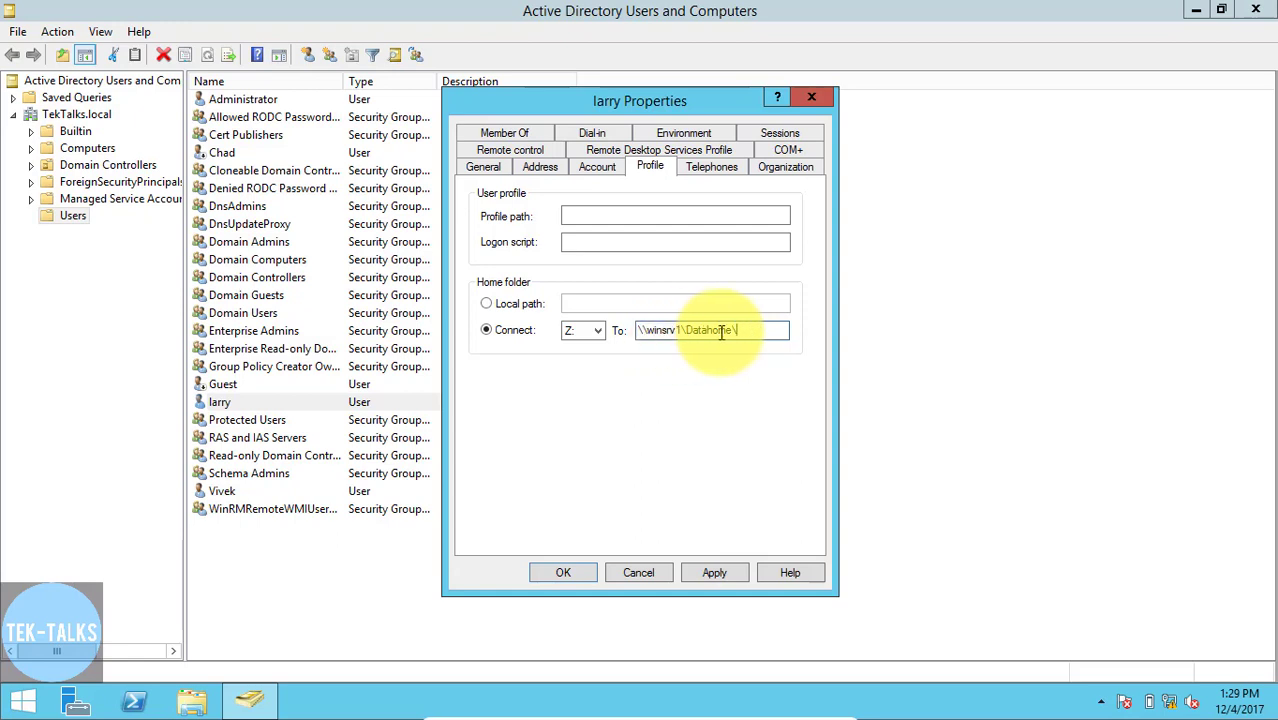
type("%")
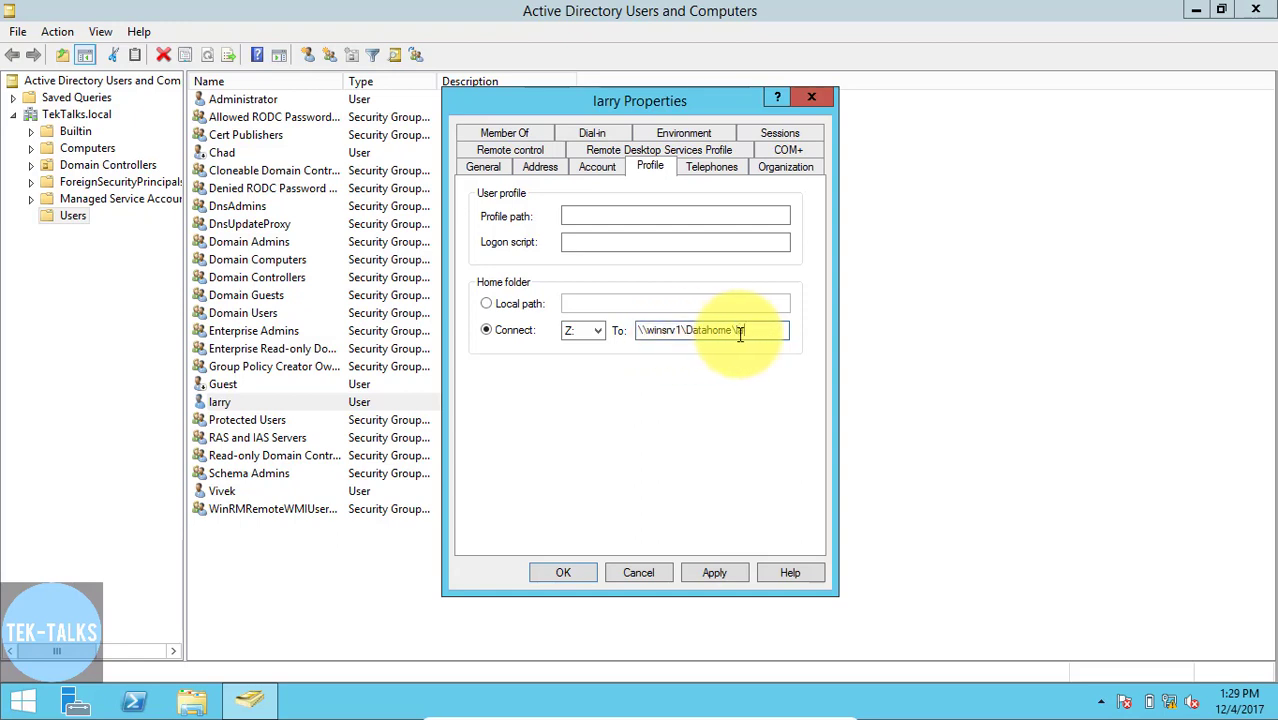
type("arry")
left_click(708, 573)
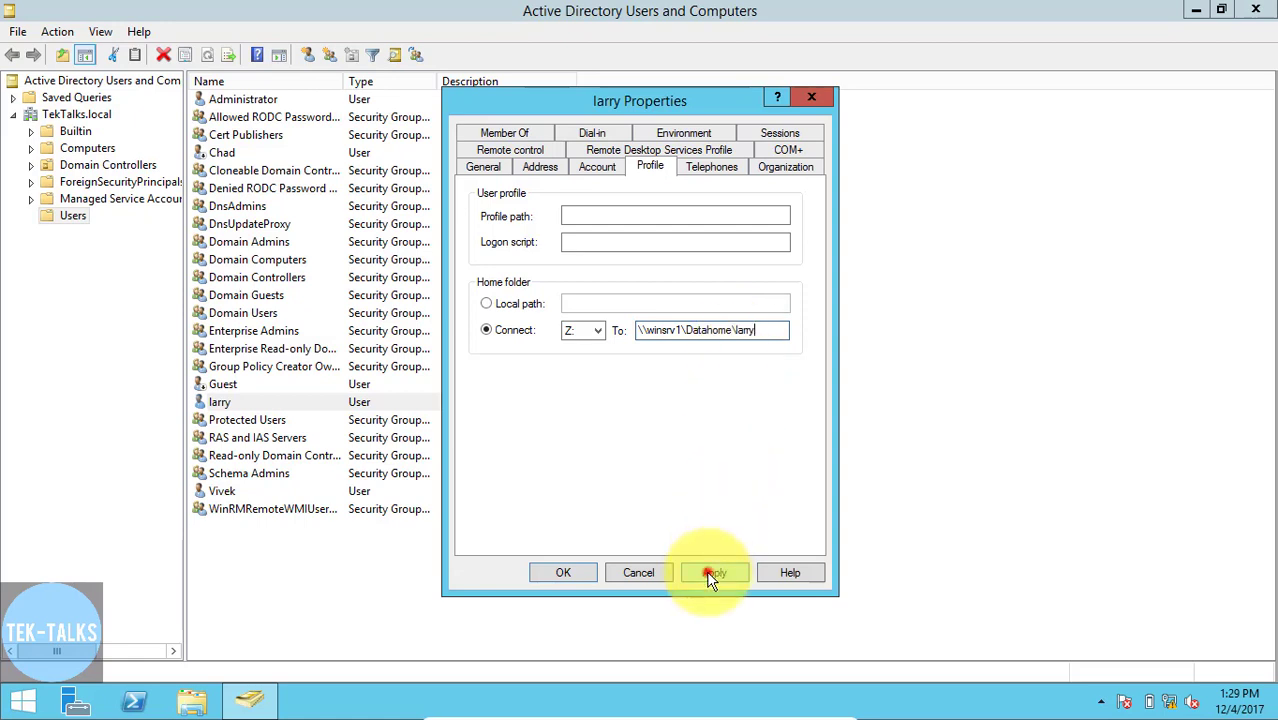
left_click(542, 572)
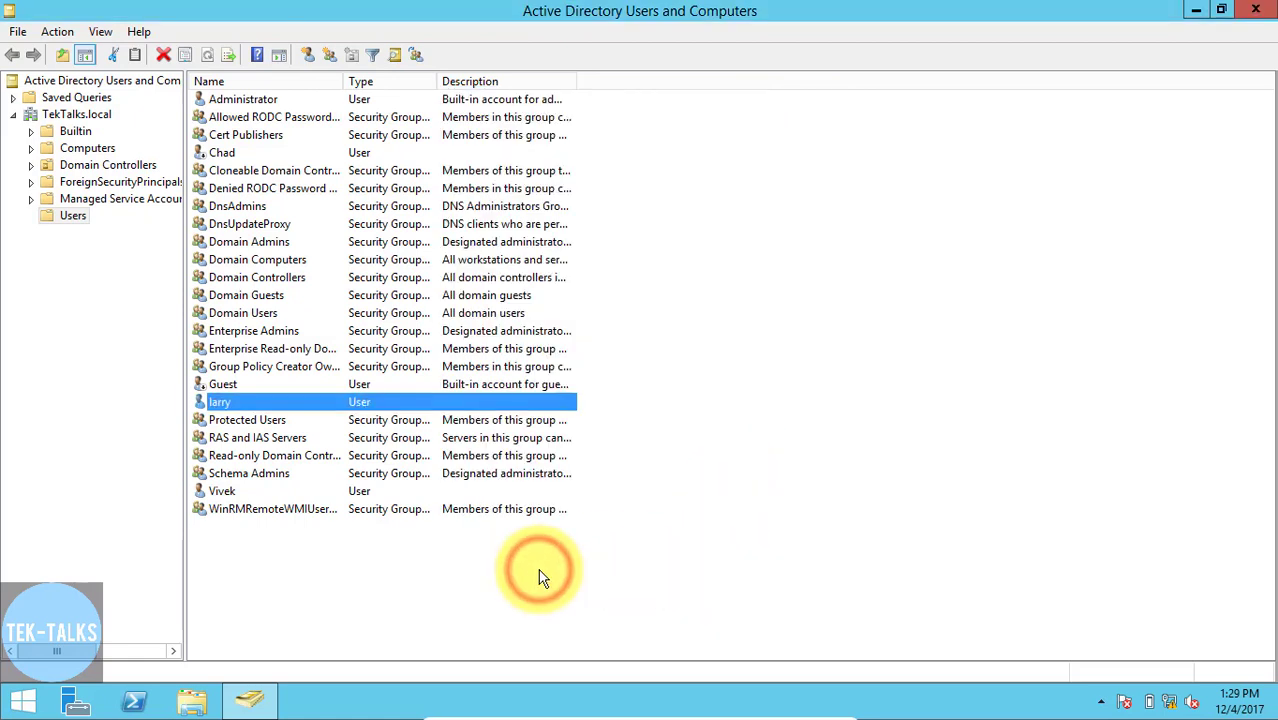
- Switch to the Windows 7 client and log on as the user listed below Guest, entering the username and account password
left_click(538, 578)
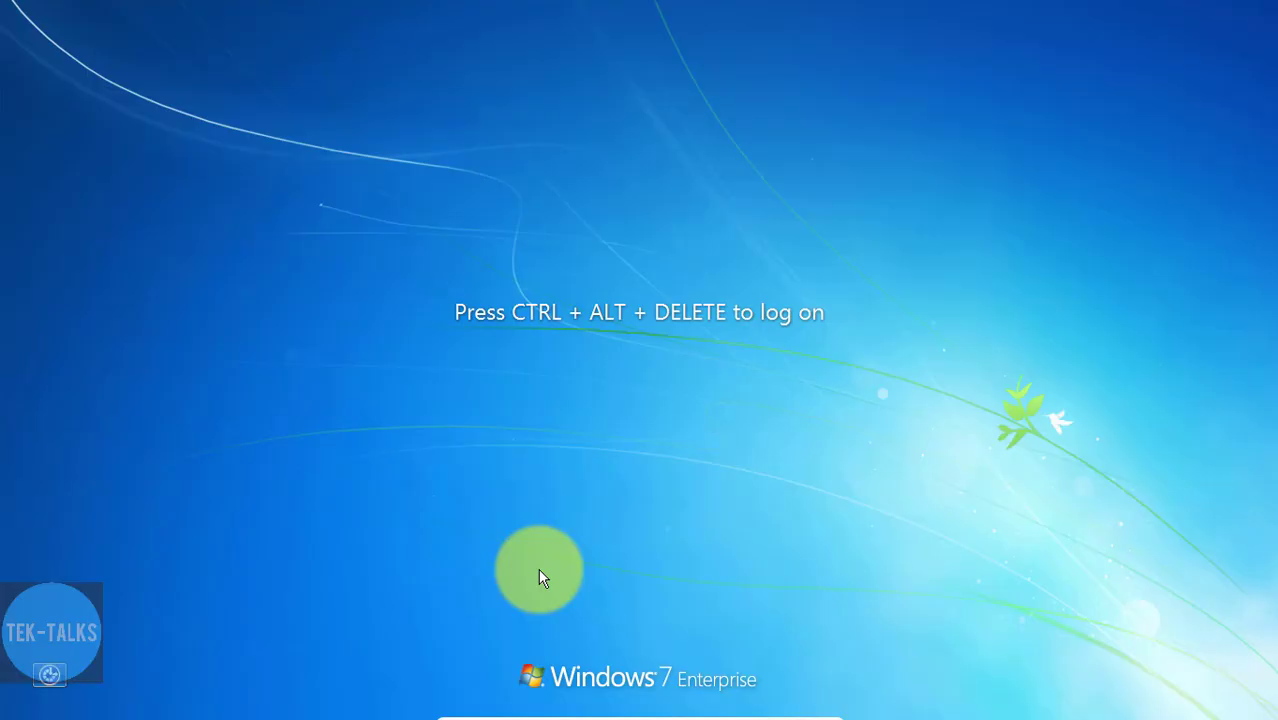
key("ctrl+alt+Delete")
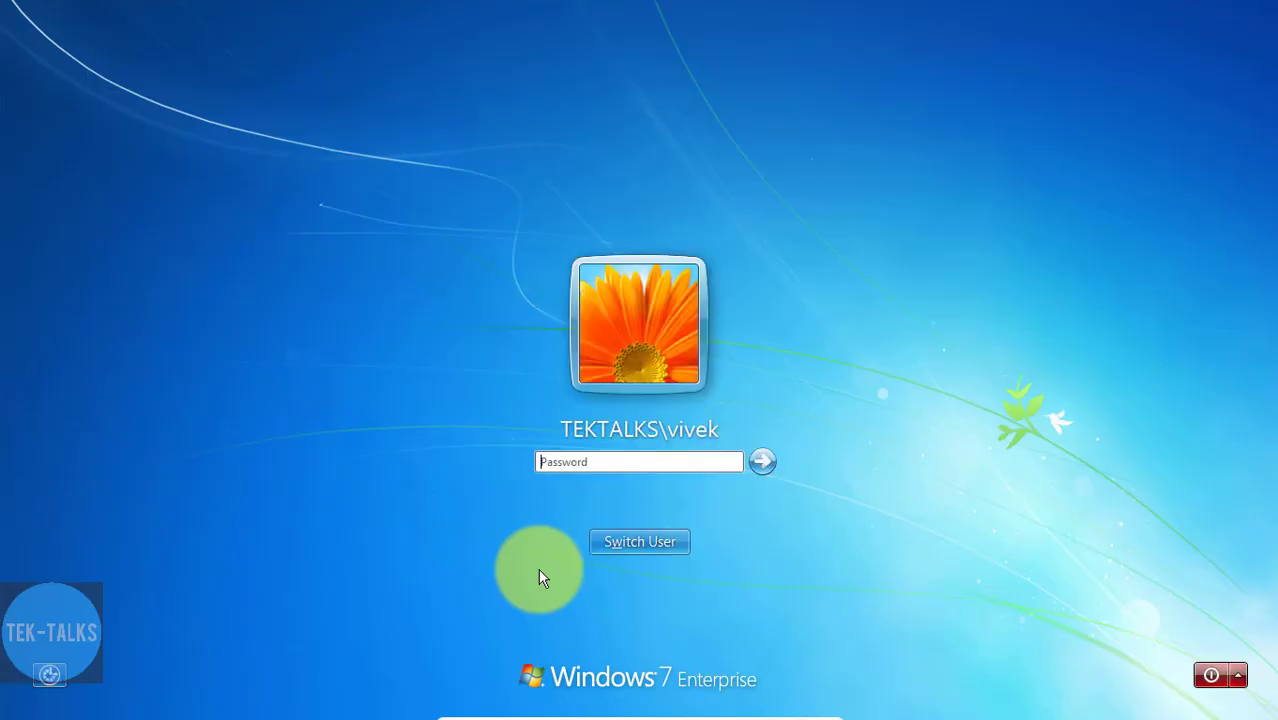
left_click(657, 543)
left_click(726, 428)
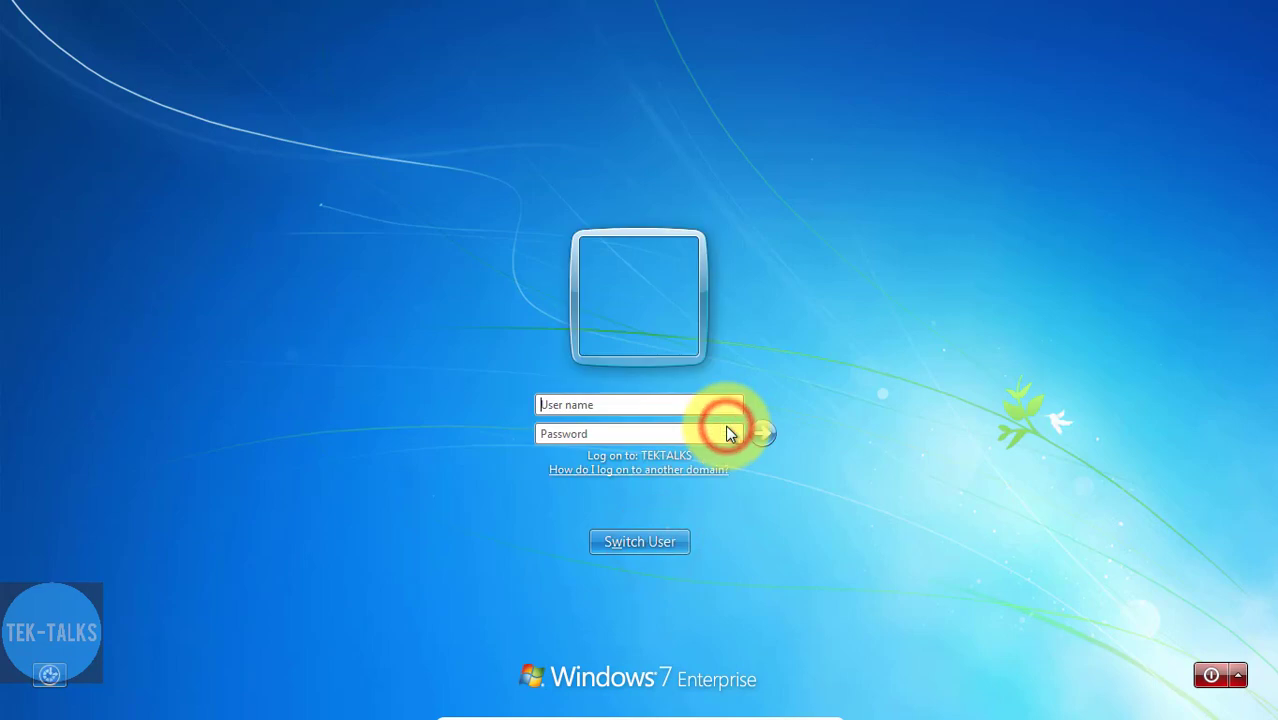
type("larryPassword1!")
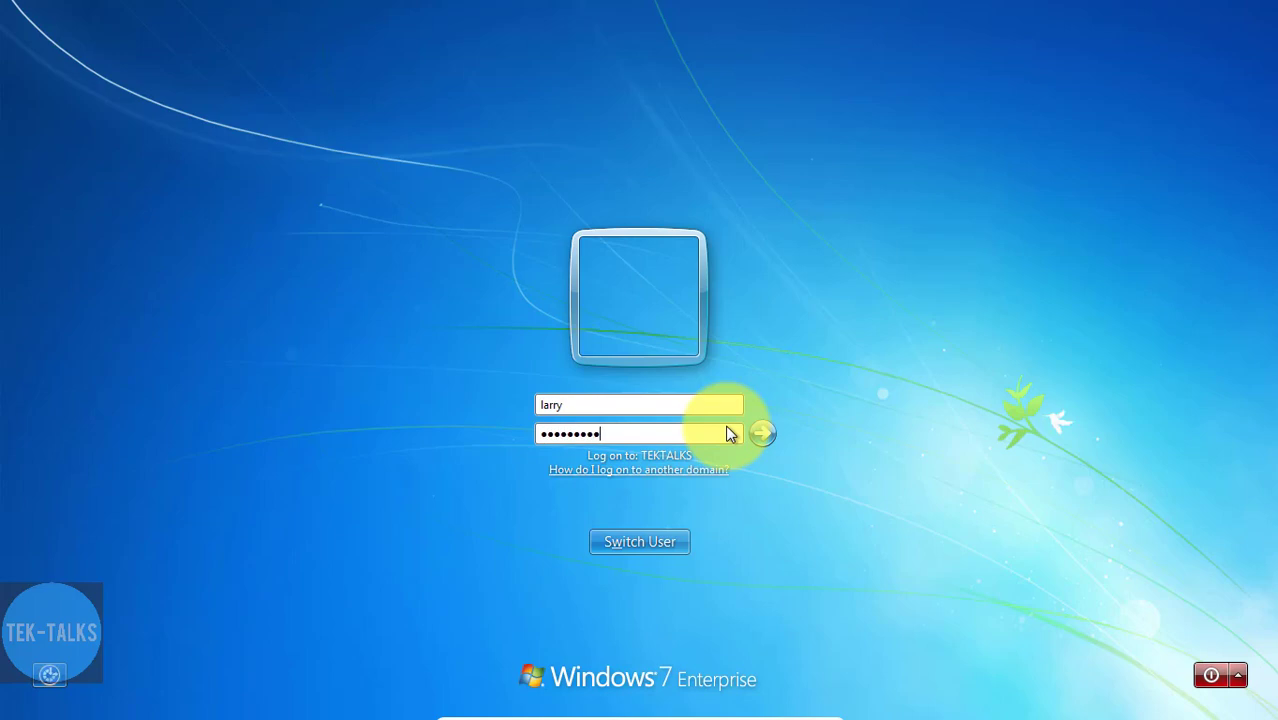
key("Return")
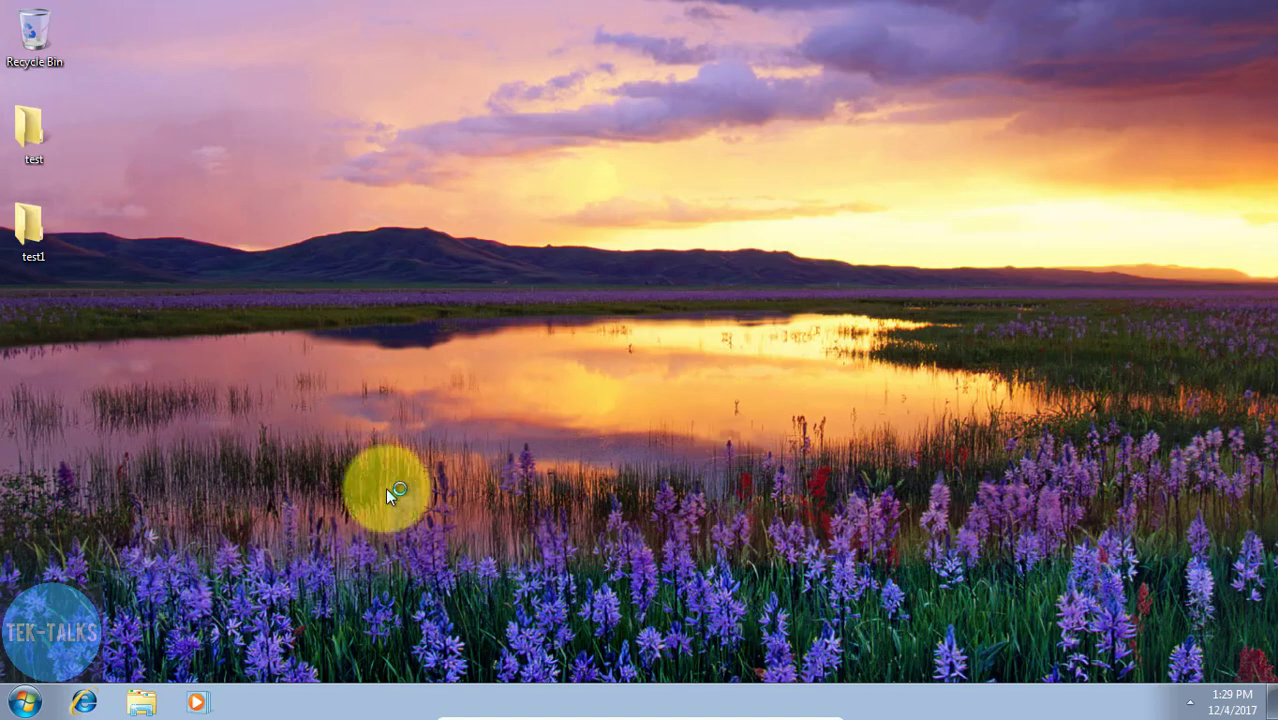
- Check the client's Computer overview for this user's mapped Z: home drive
left_click(25, 703)
left_click(293, 456)
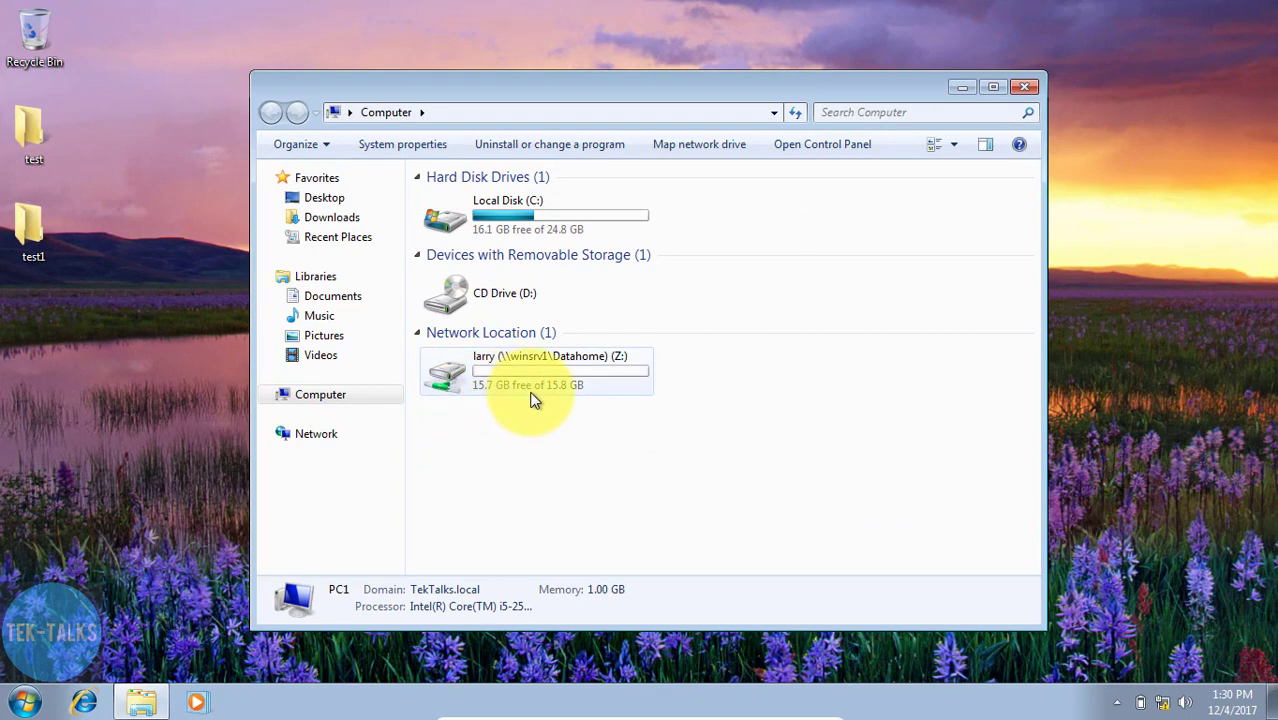
mouse_move(532, 398)
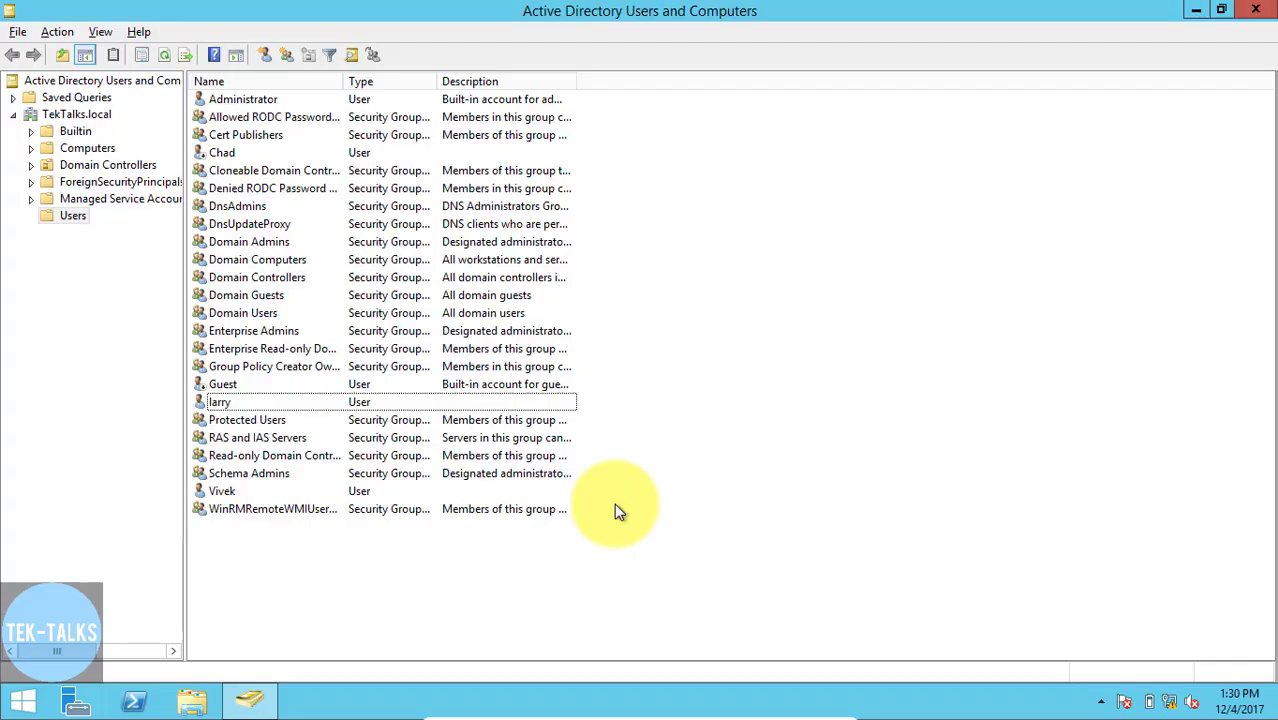
- Return to the server and open the quota settings of Local Disk (D:)
left_click(616, 505)
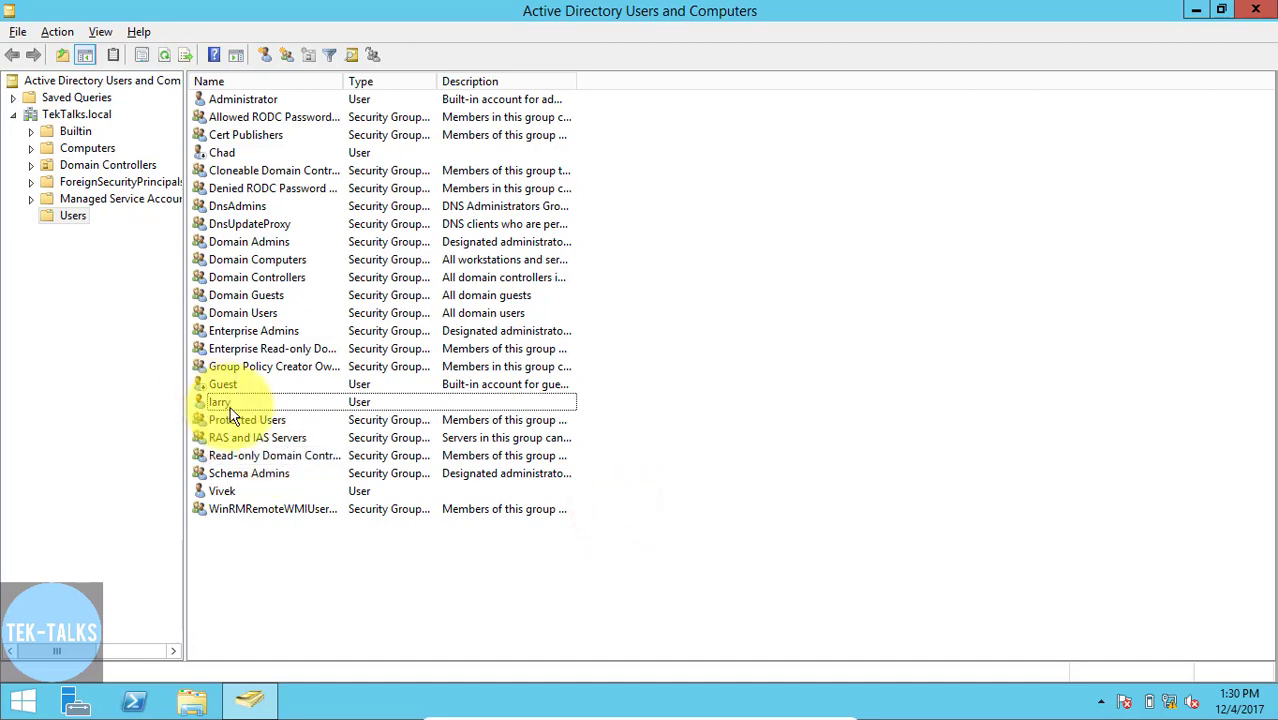
left_click(191, 700)
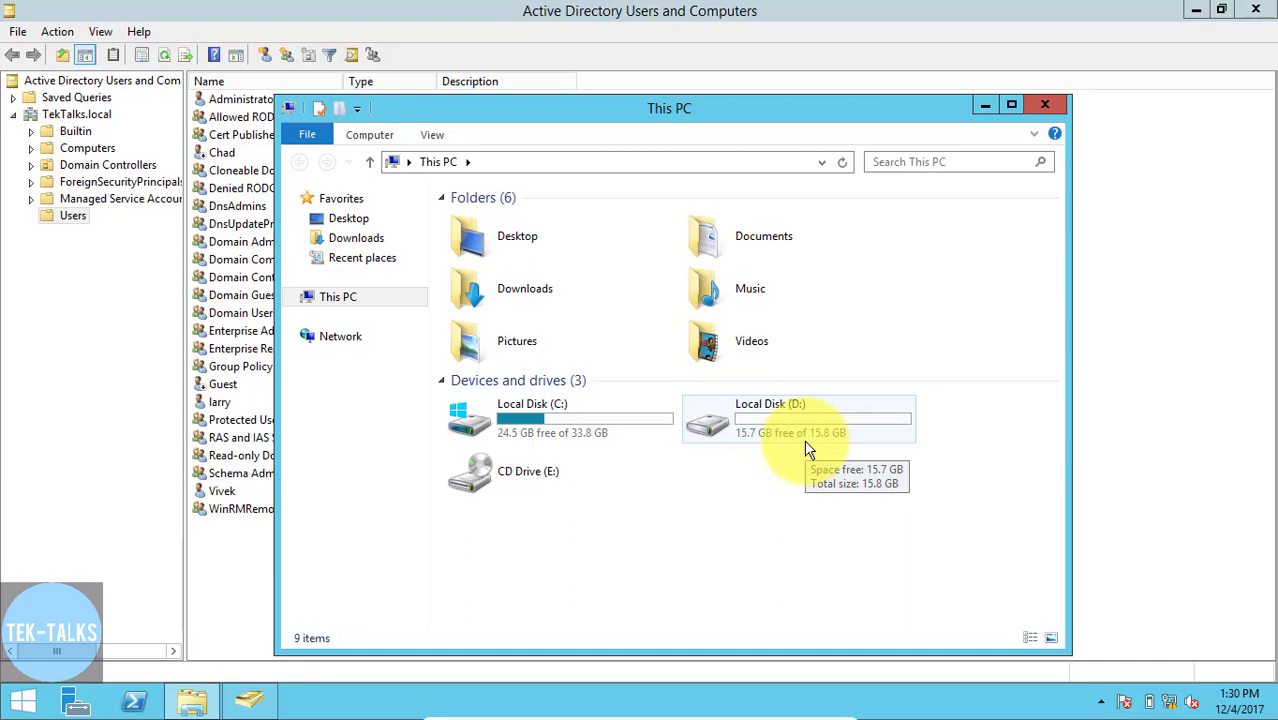
right_click(708, 412)
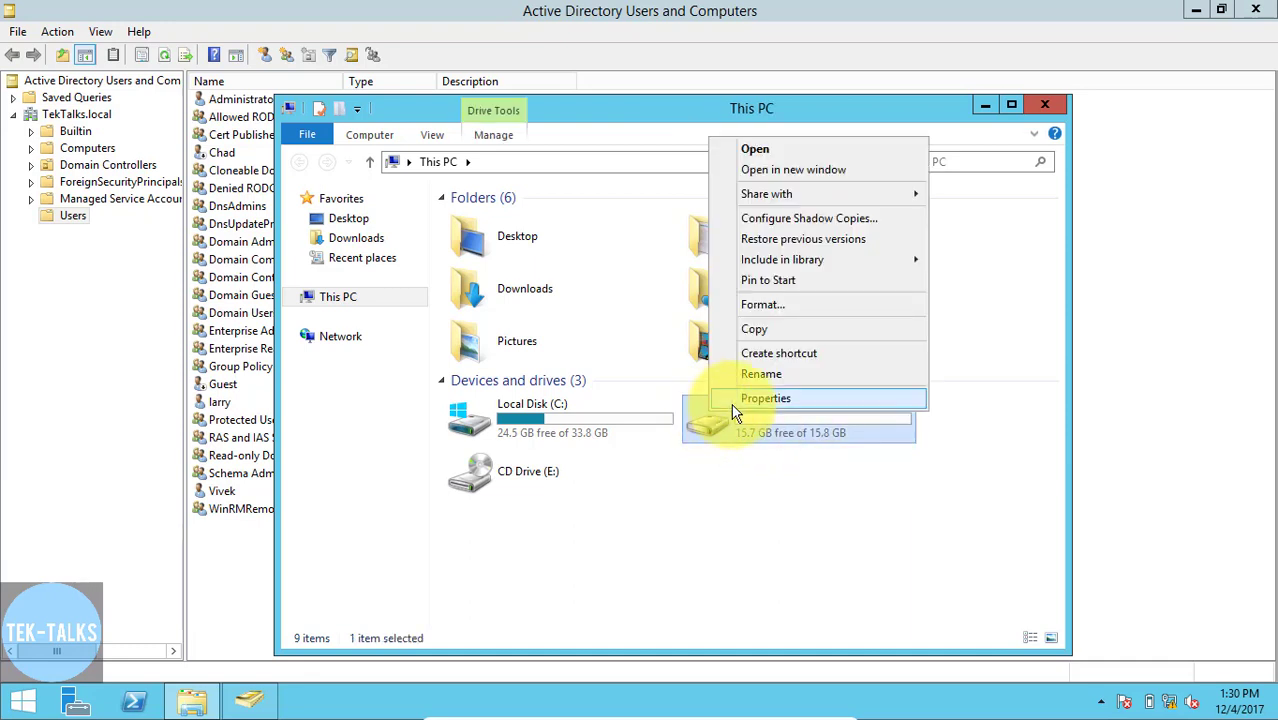
left_click(736, 403)
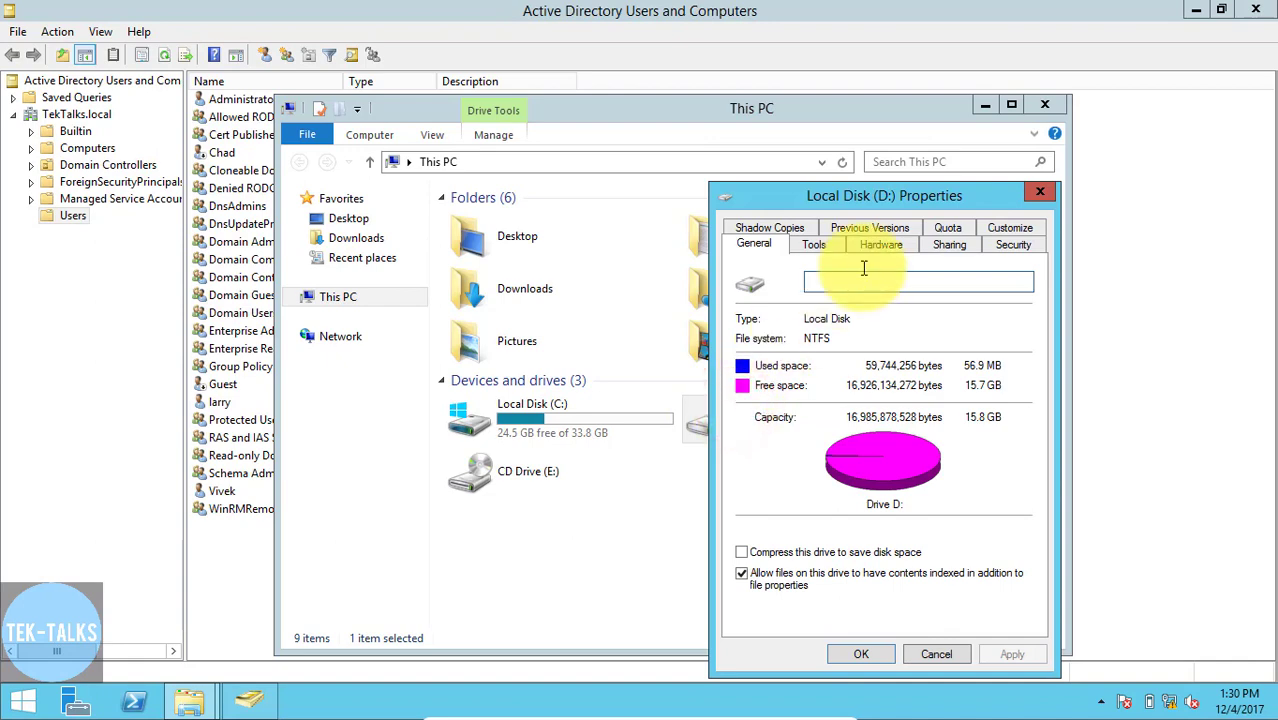
left_click(945, 230)
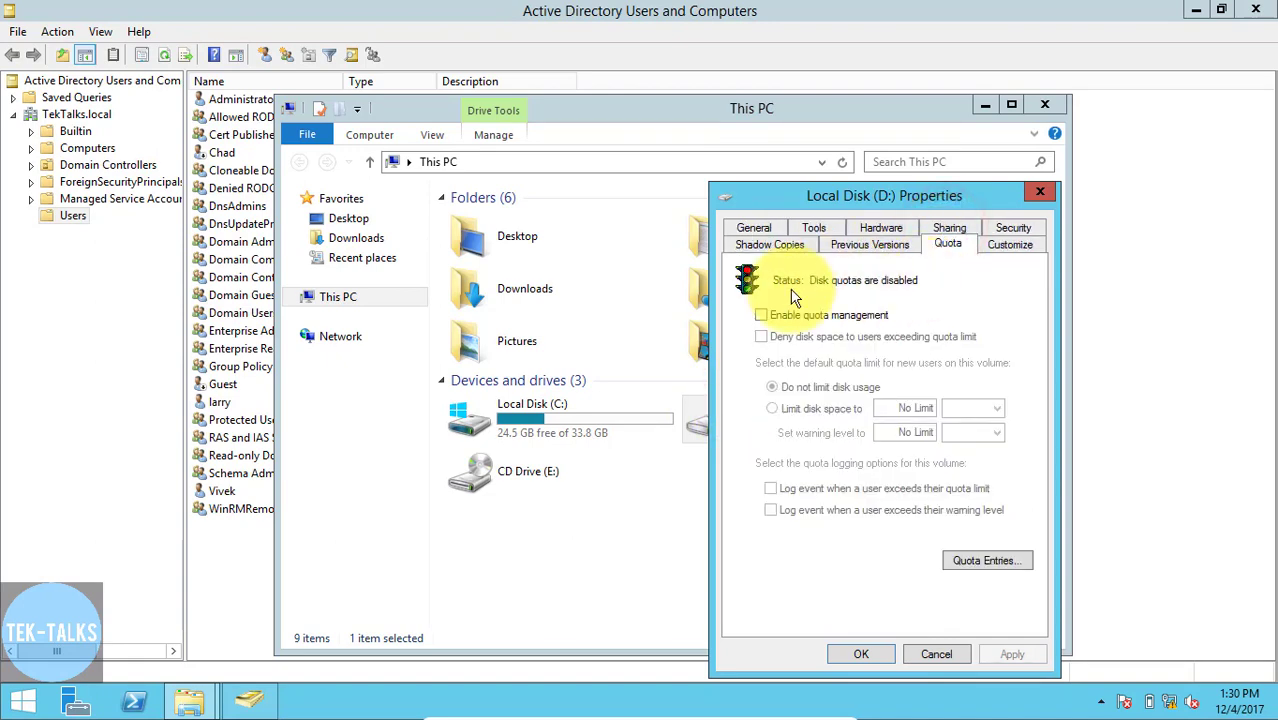
- Enable quota management on D:, deny space to users exceeding their limit, and log both quota limit and warning level events
left_click(763, 315)
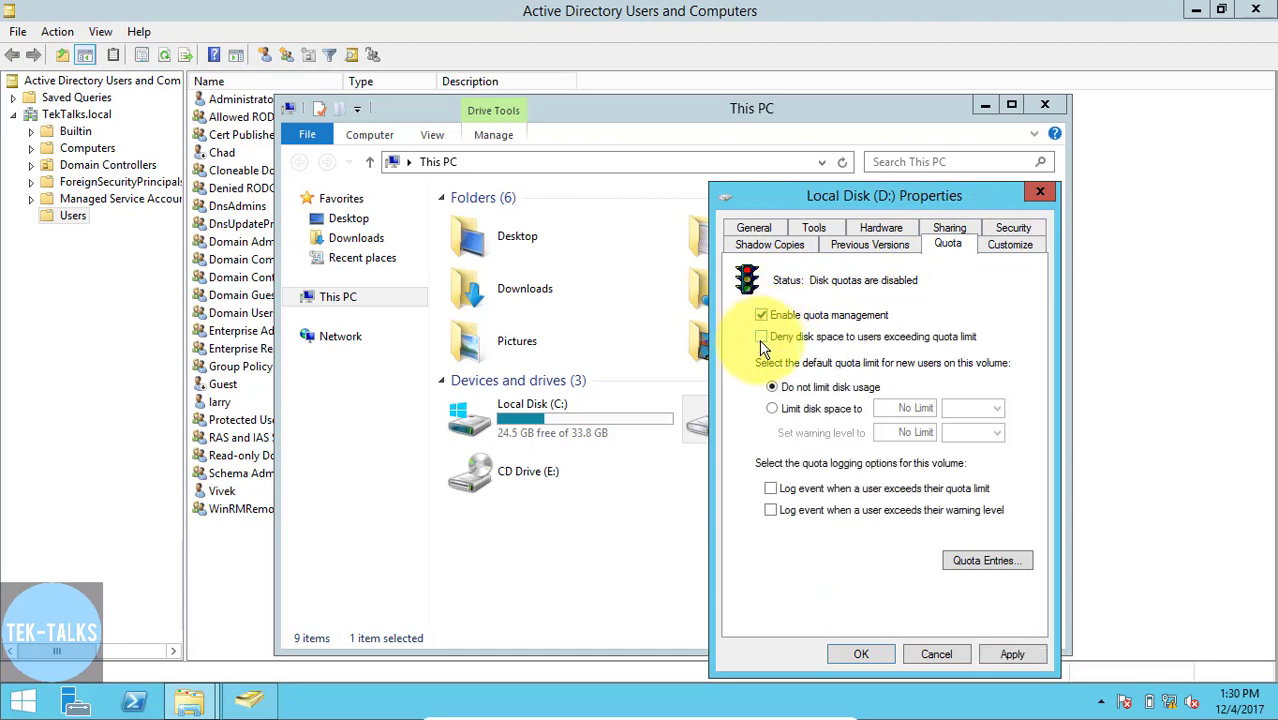
left_click(762, 338)
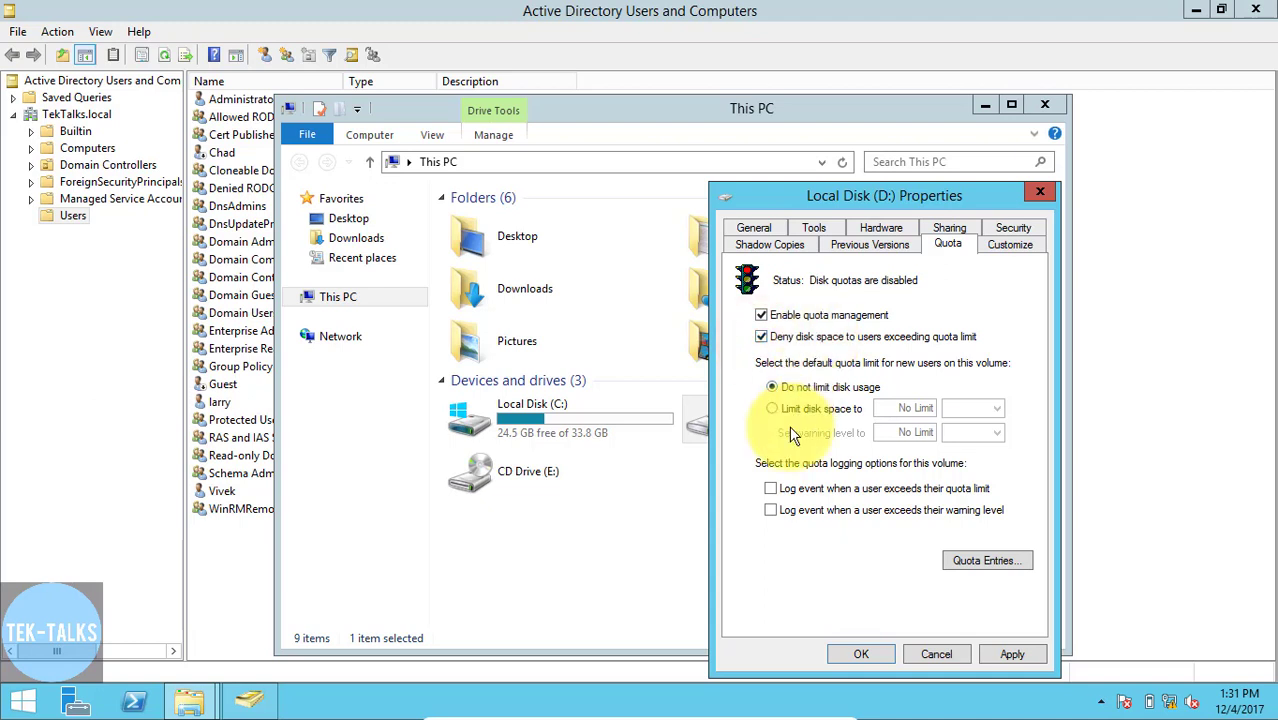
left_click(770, 488)
left_click(770, 511)
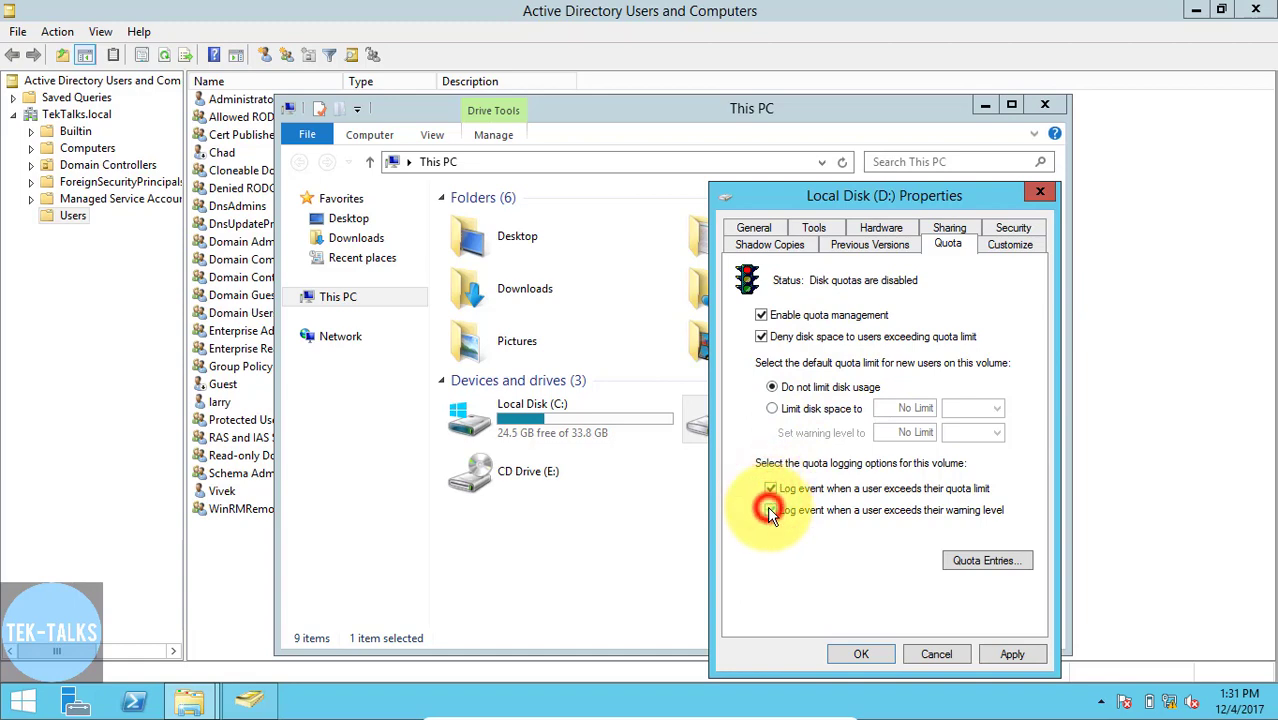
- Start a new D: quota entry for the domain user listed below Guest, checking the entered username
left_click(965, 565)
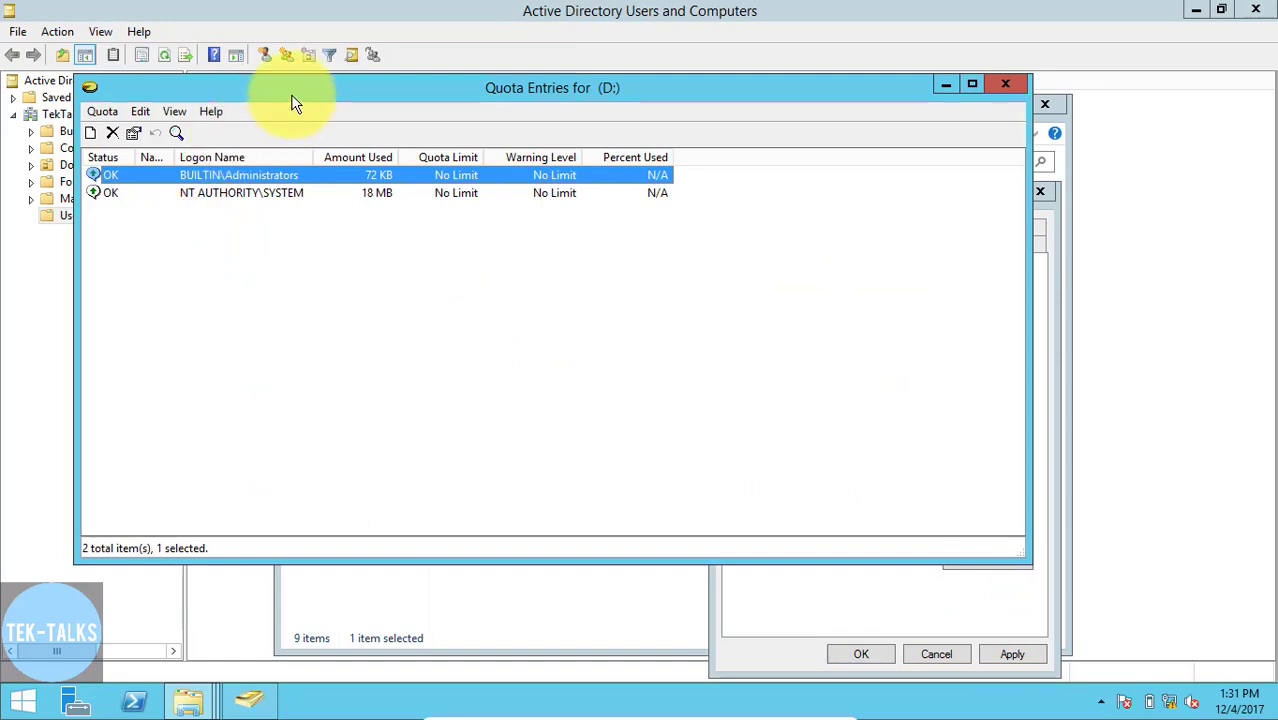
left_click_drag(288, 96, 400, 150)
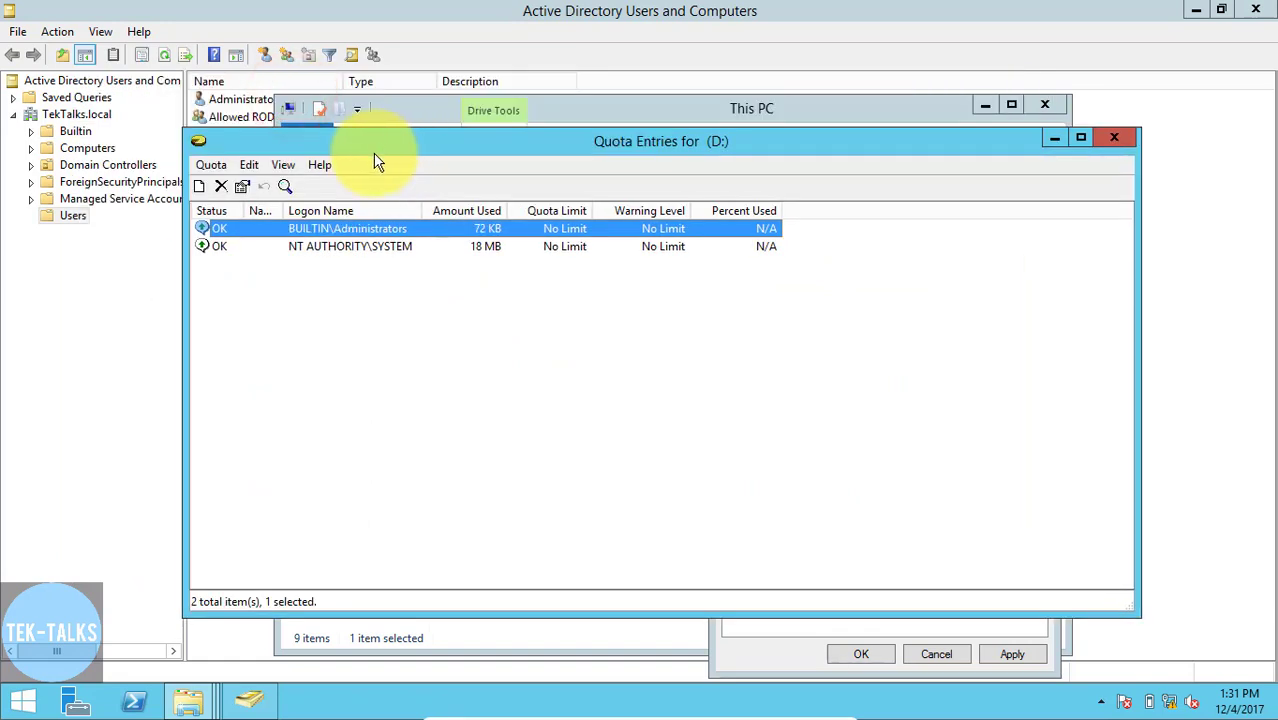
left_click(214, 166)
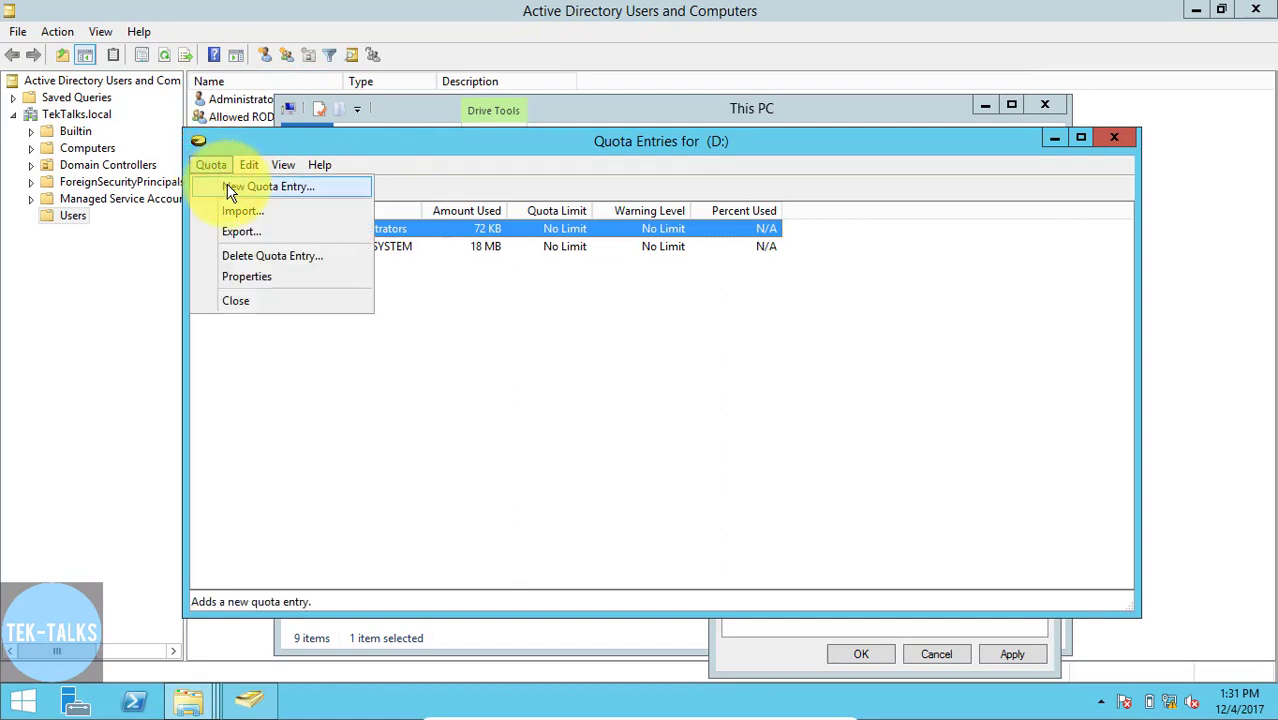
left_click(229, 189)
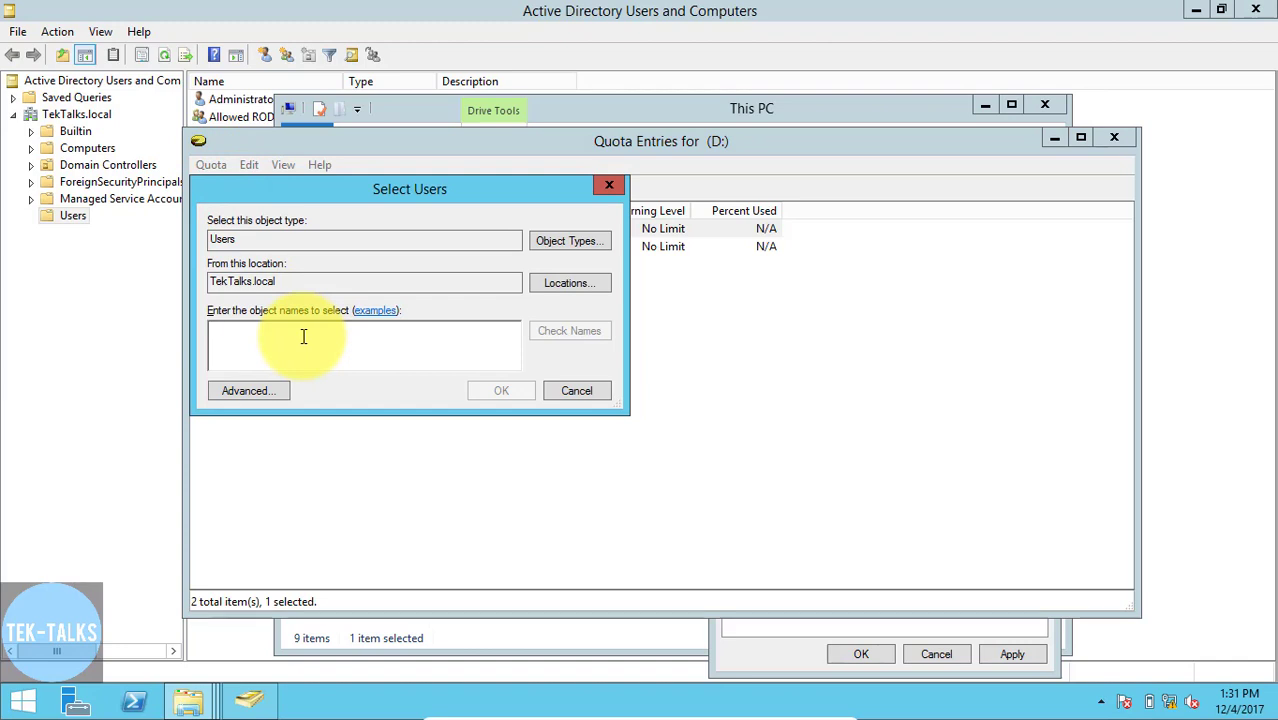
type("la")
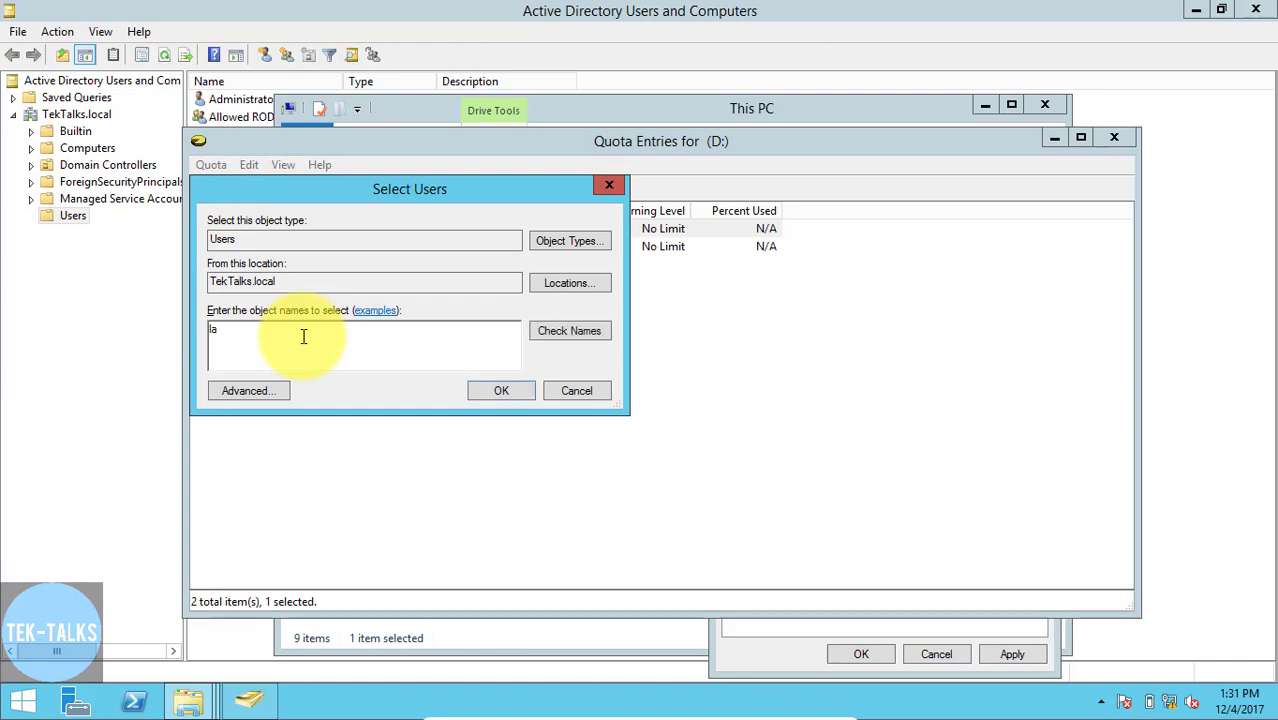
type("rry")
left_click(578, 331)
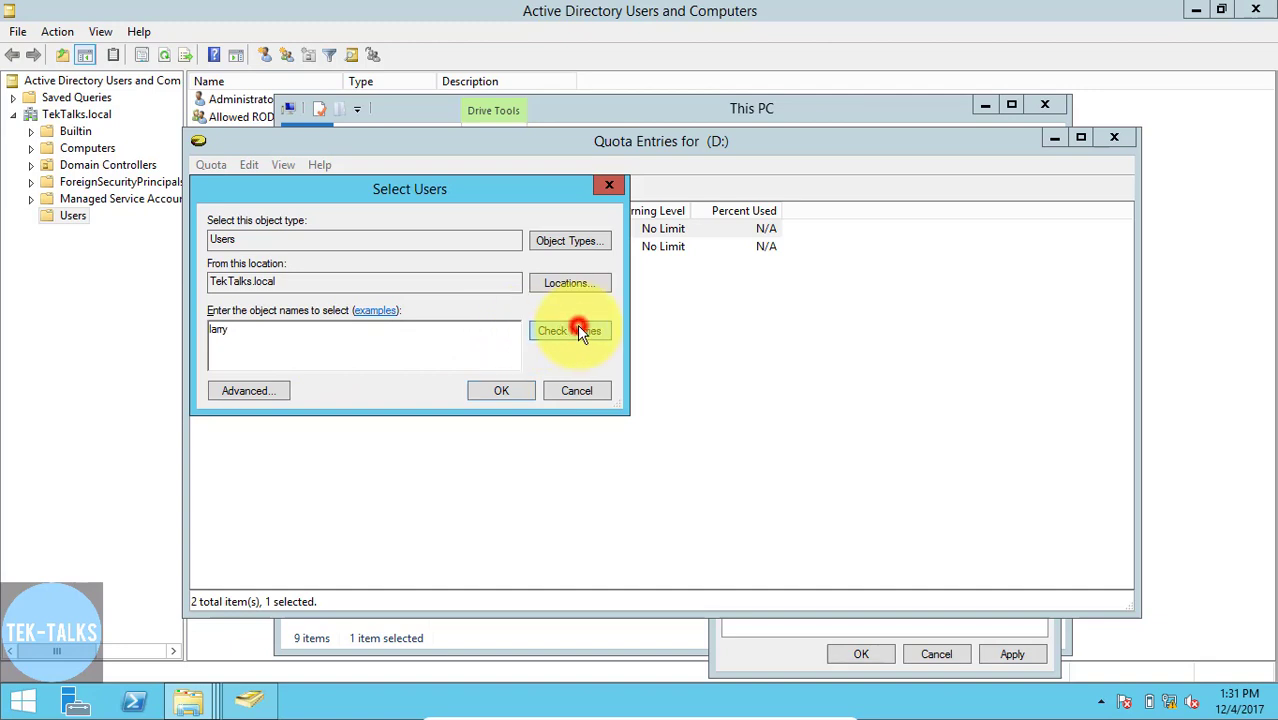
left_click(486, 394)
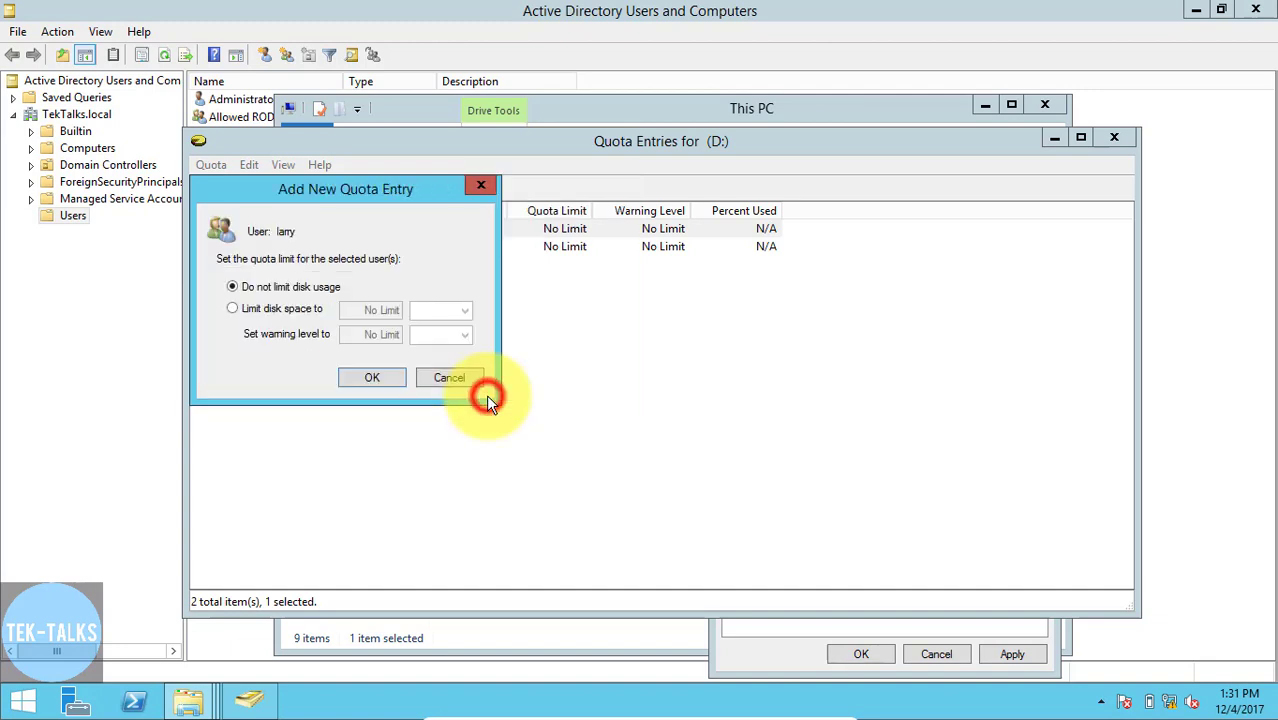
- Limit this user's disk space to 5 GB with a warning level of 4.5 GB, and add the quota entry
left_click(233, 310)
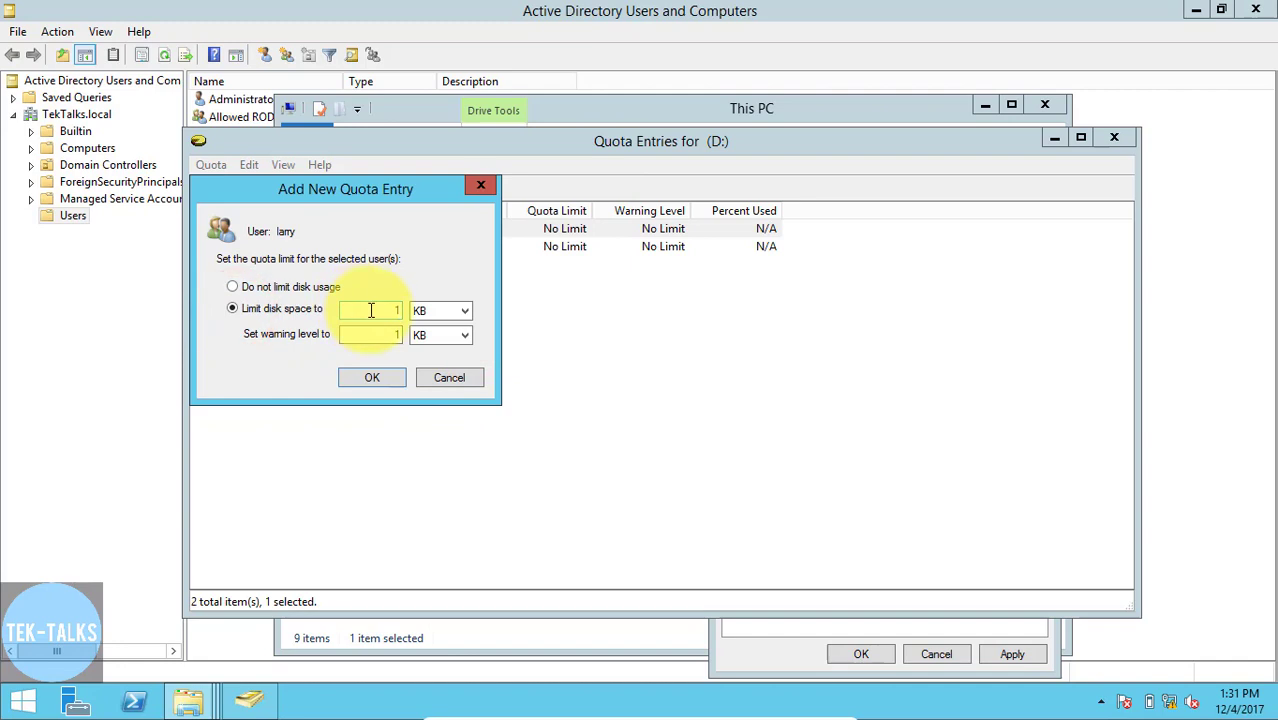
left_click_drag(369, 310, 444, 318)
type("5")
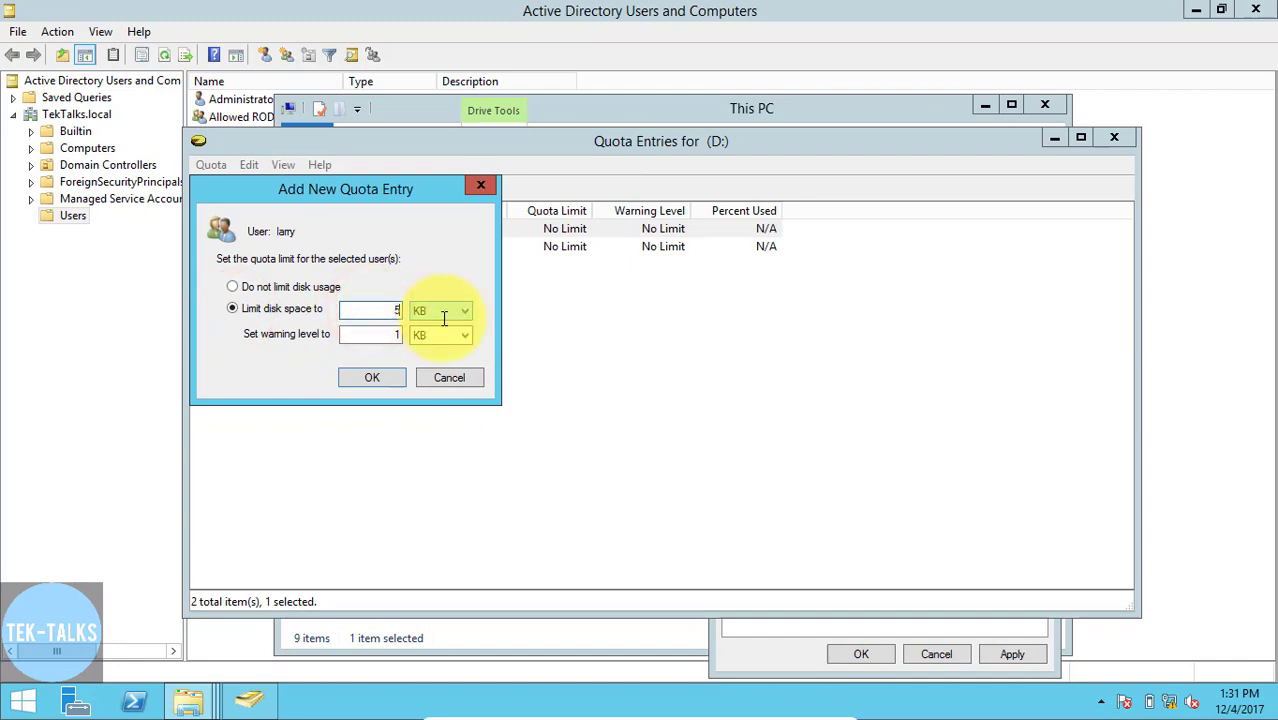
left_click(450, 313)
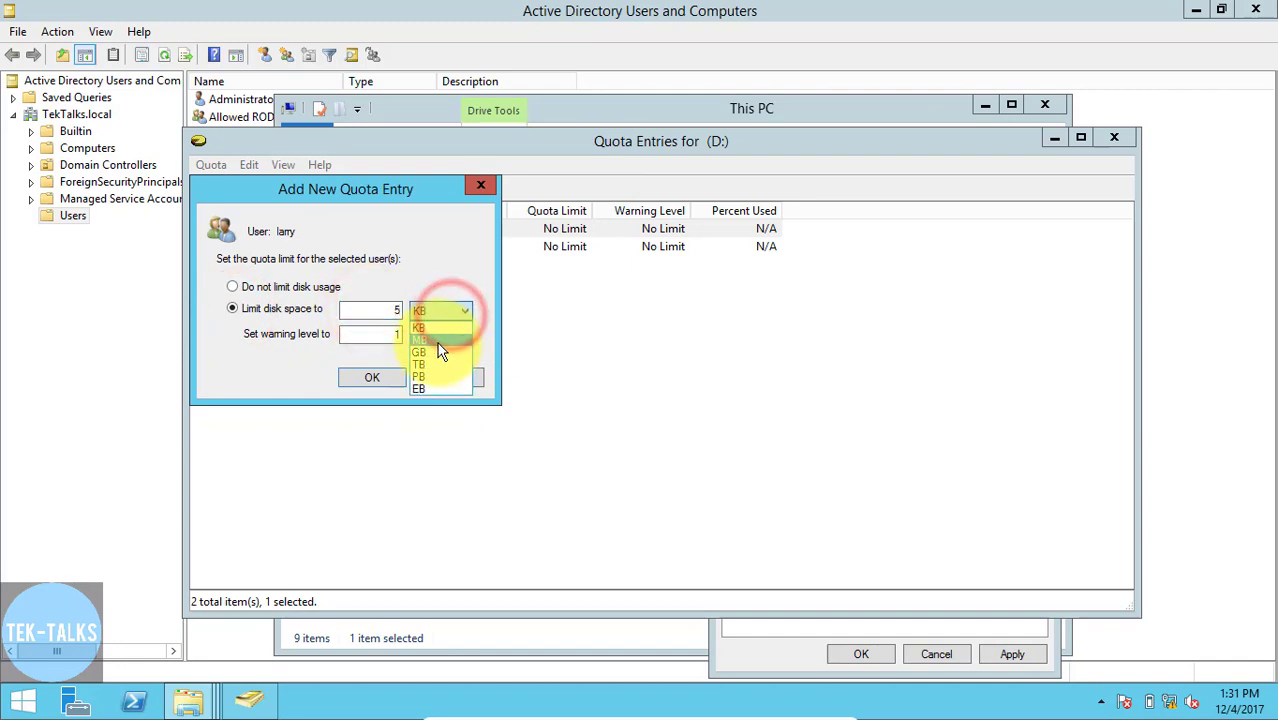
left_click(436, 355)
left_click_drag(380, 334, 420, 335)
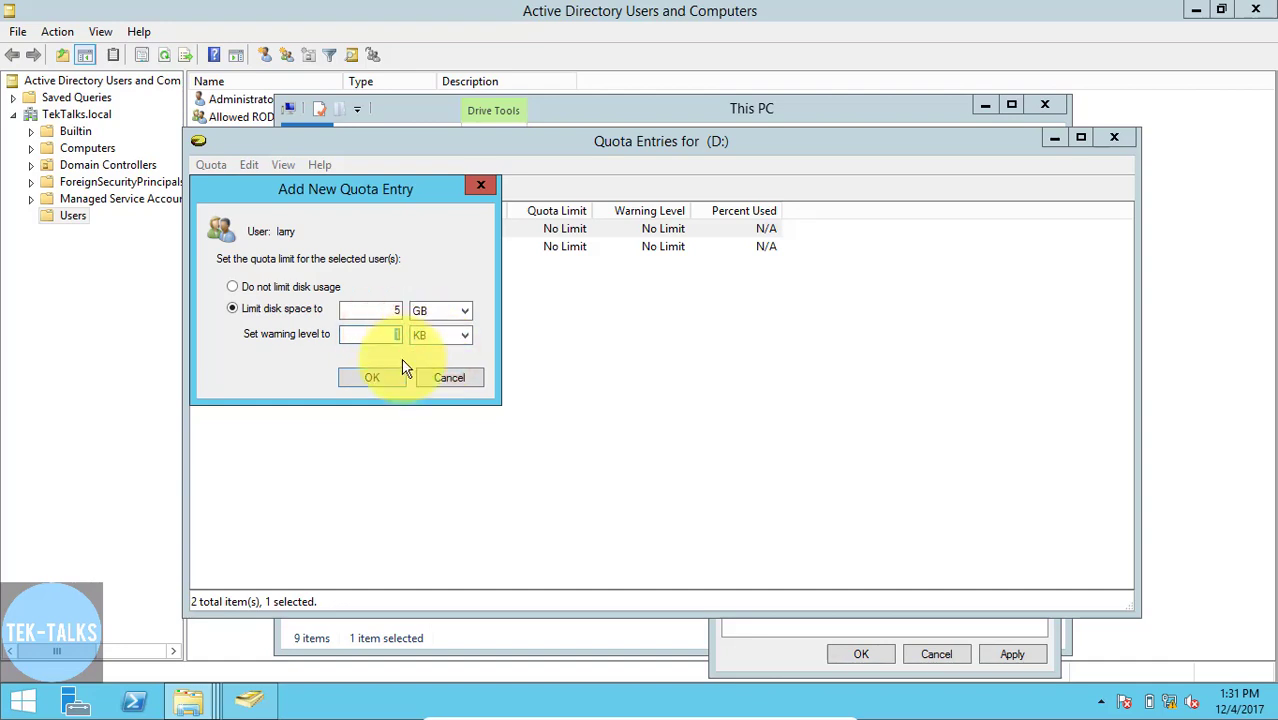
type("4.5")
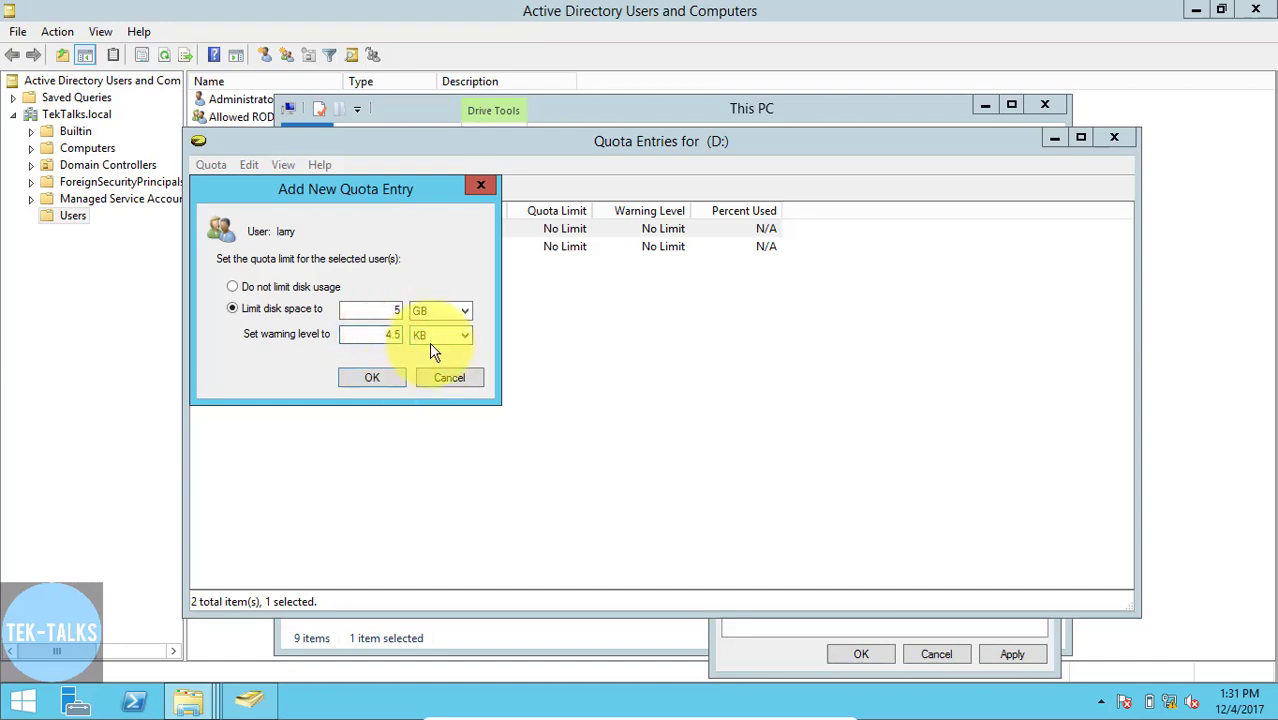
left_click(430, 342)
left_click(426, 377)
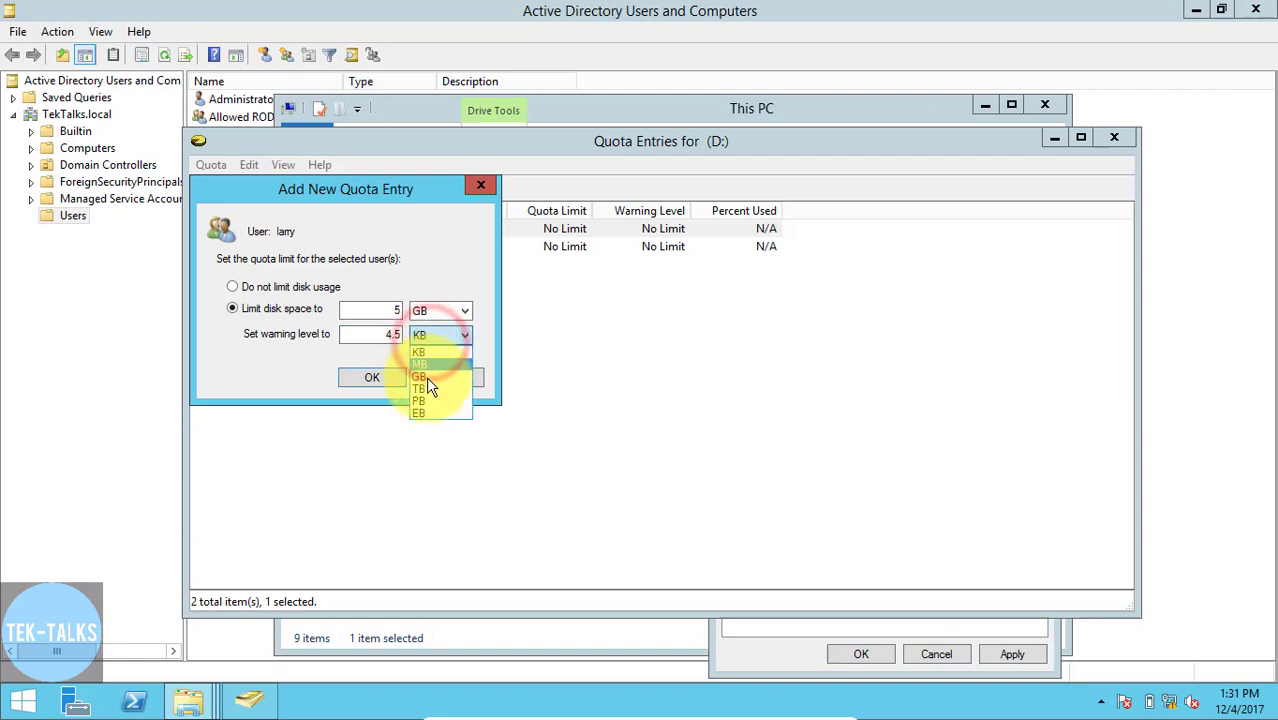
left_click(393, 377)
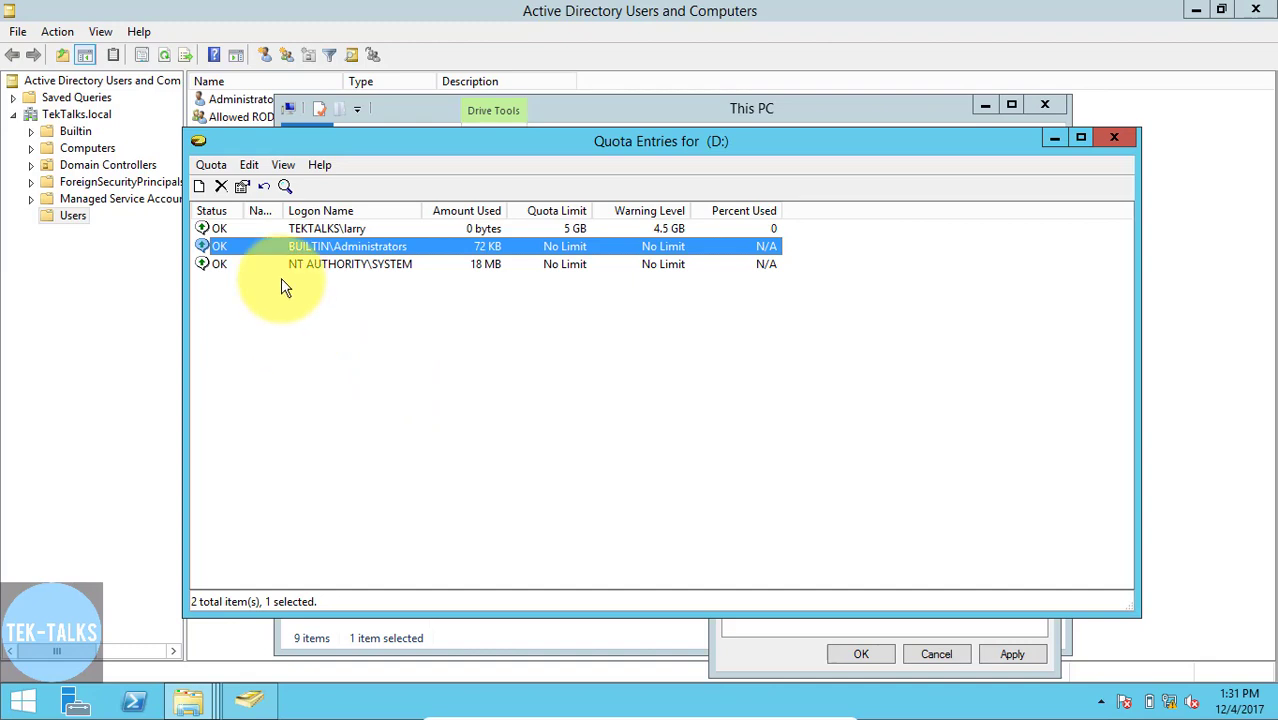
- Start another D: quota entry for the domain user listed below Schema Admins, checking the entered username
left_click(211, 165)
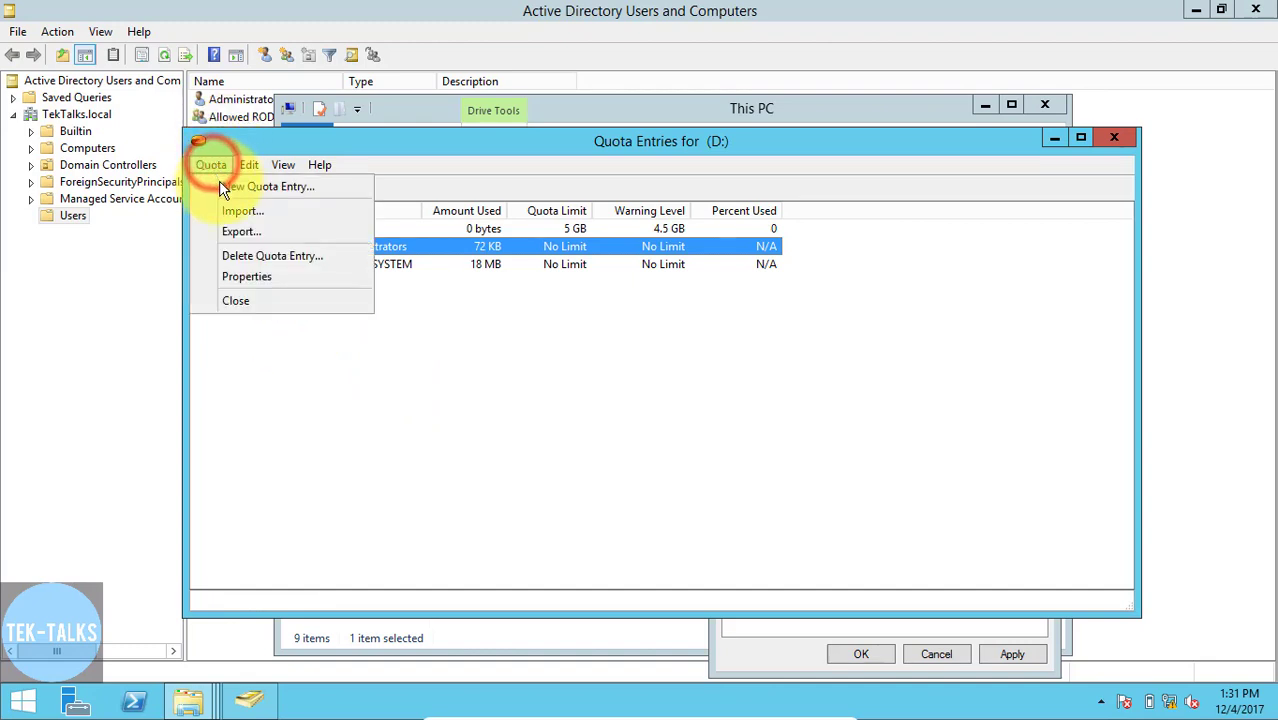
left_click(219, 186)
left_click(327, 350)
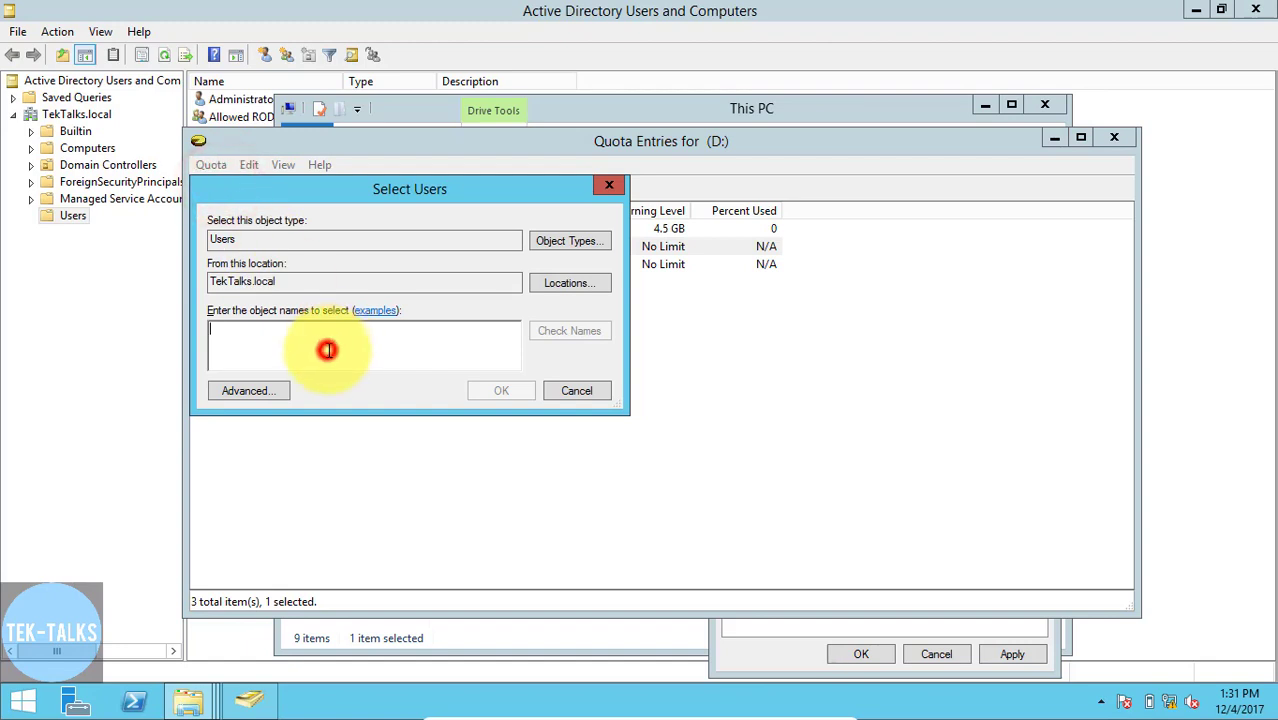
type("vivek")
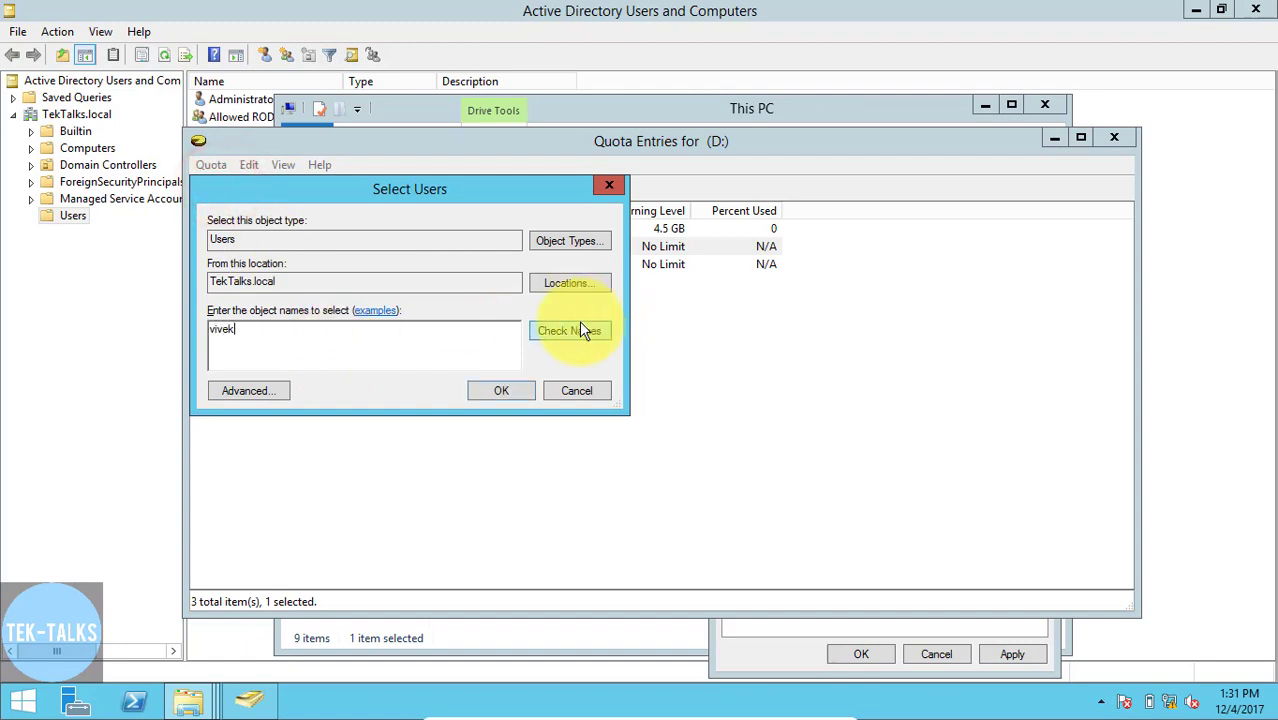
left_click(581, 327)
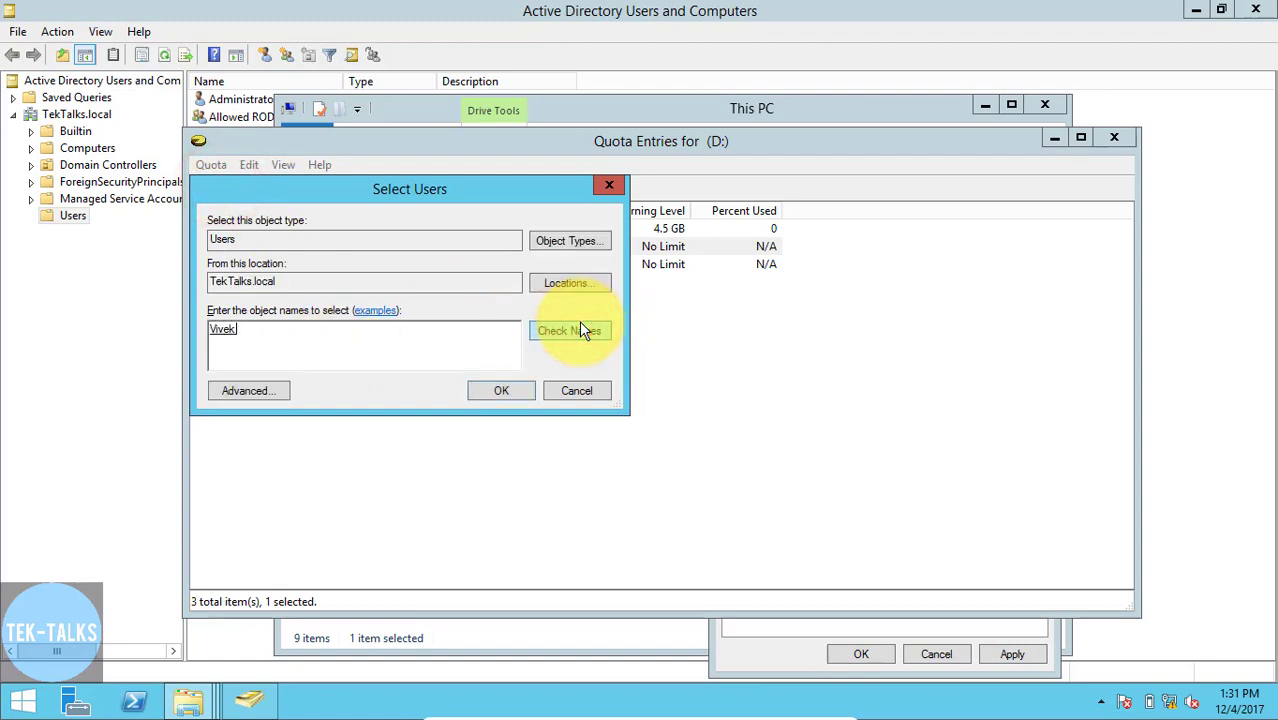
left_click(512, 388)
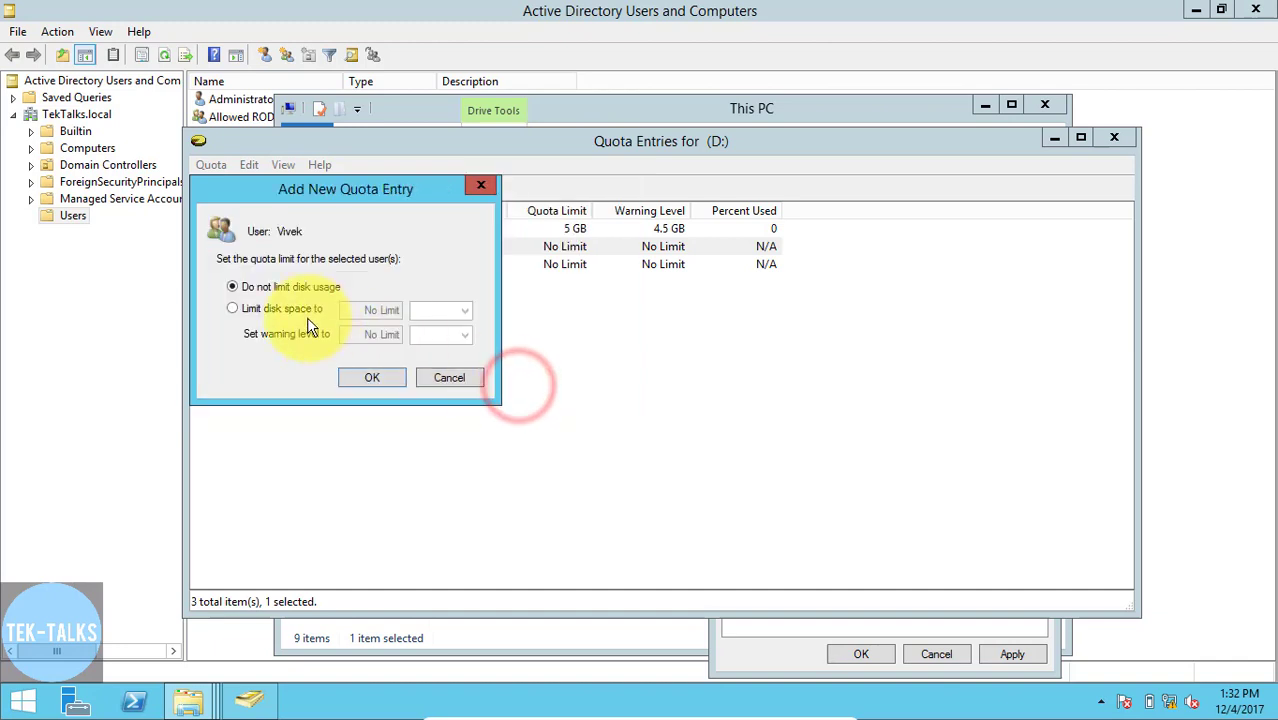
- Limit the second user's disk space to 2 GB with a 1.5 GB warning level, add the entry, and close the quota entries list
left_click(238, 310)
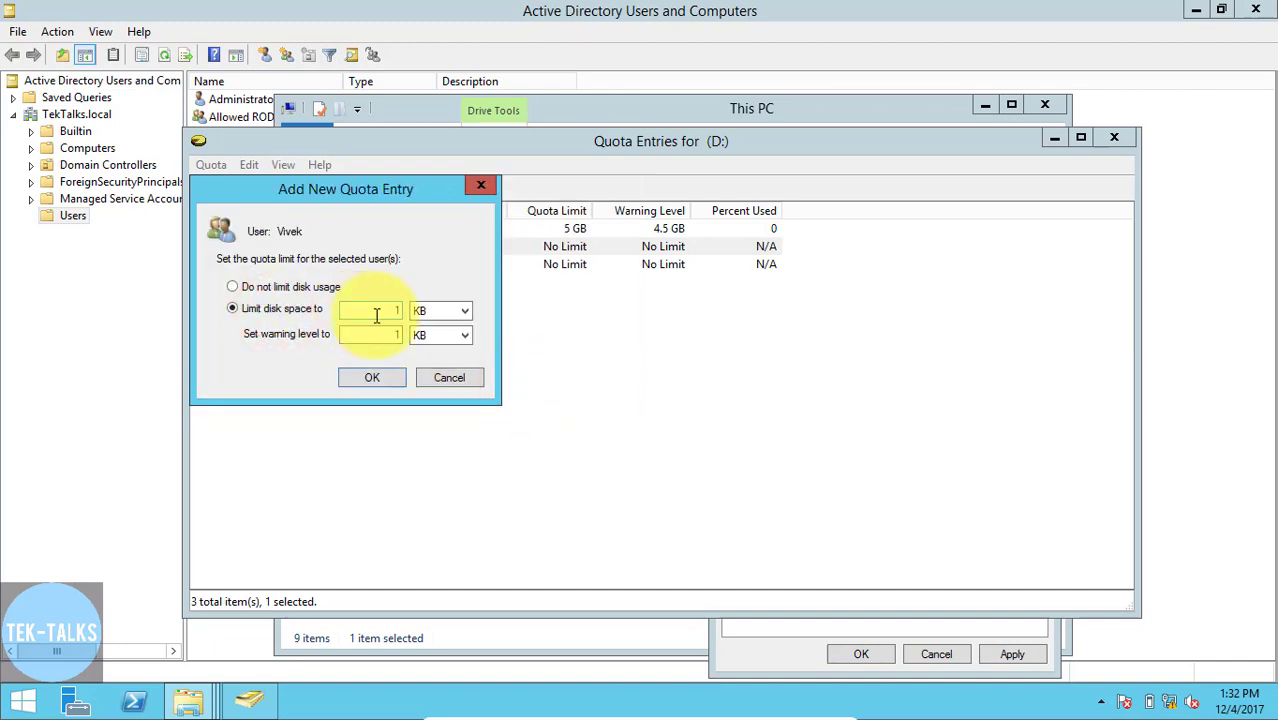
left_click_drag(374, 316, 421, 316)
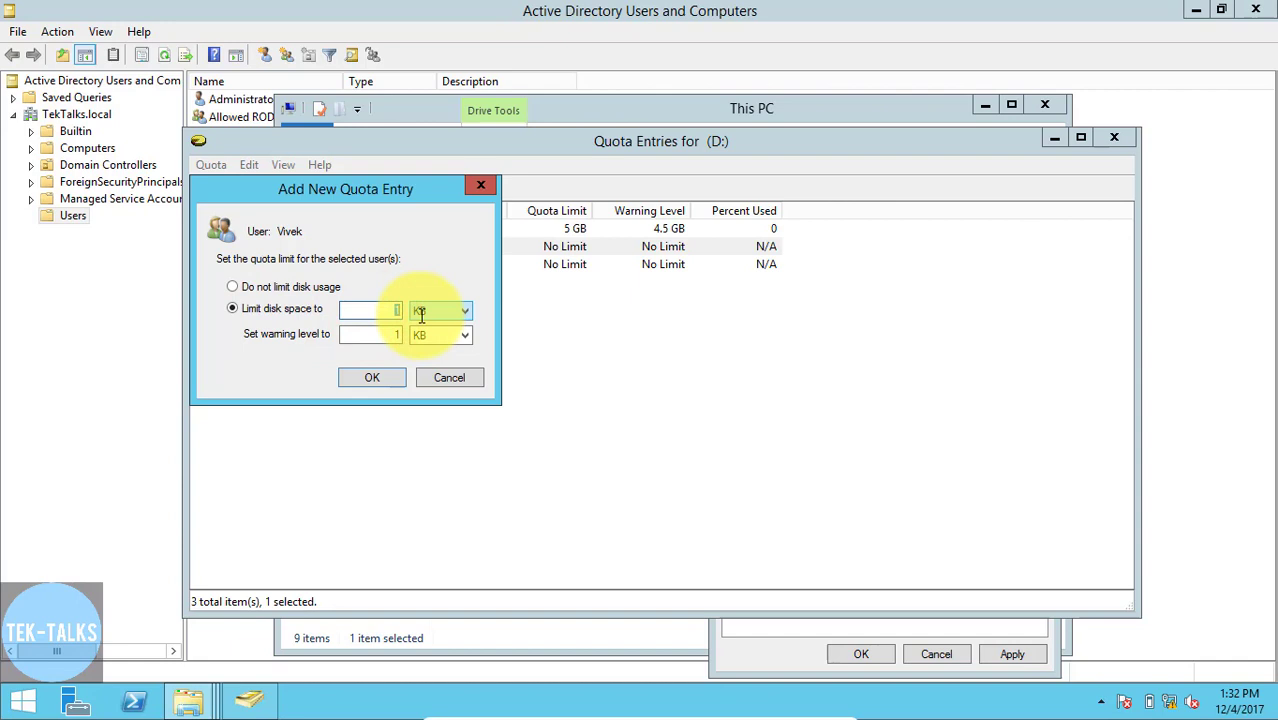
type("2")
left_click(440, 312)
left_click(427, 353)
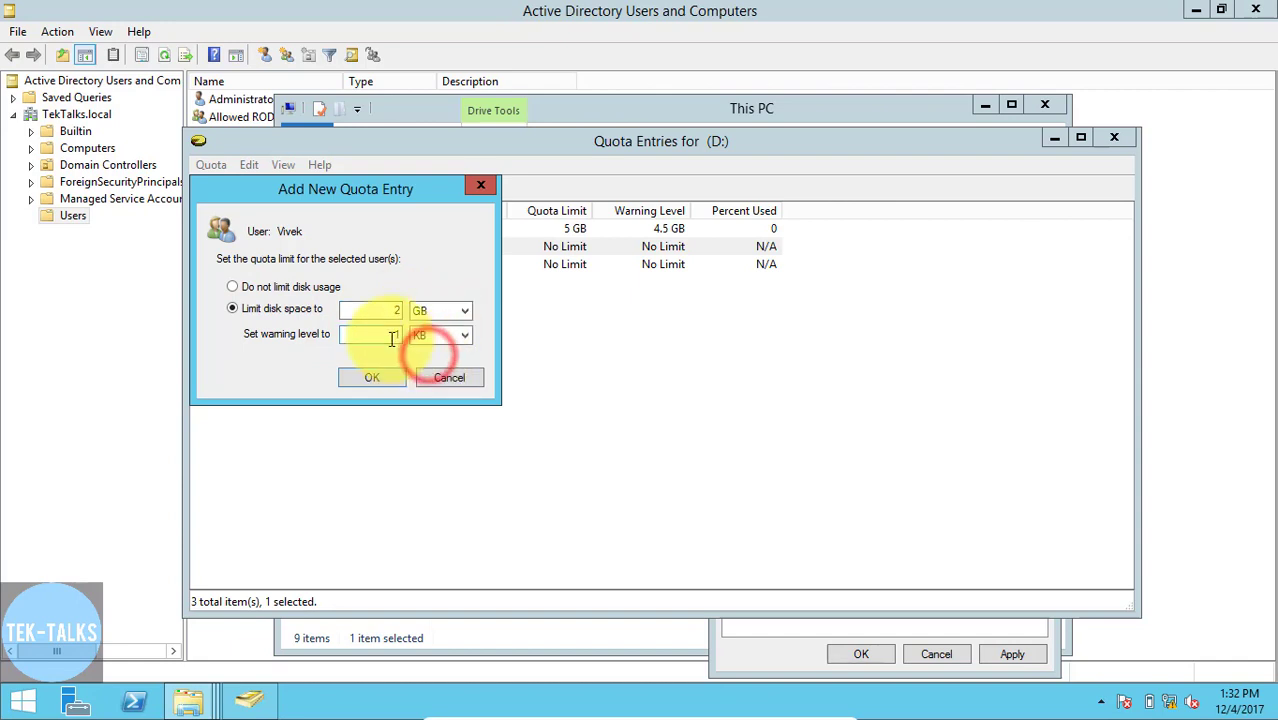
left_click(392, 337)
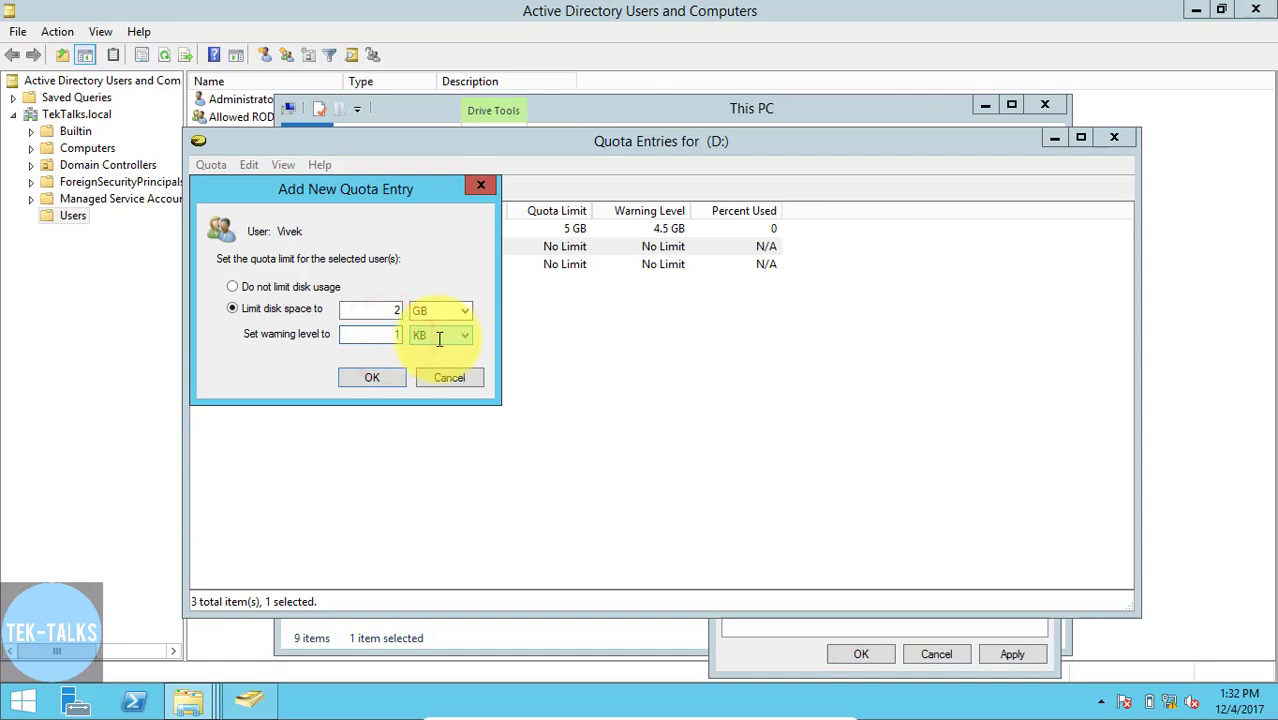
type(".5")
left_click(438, 338)
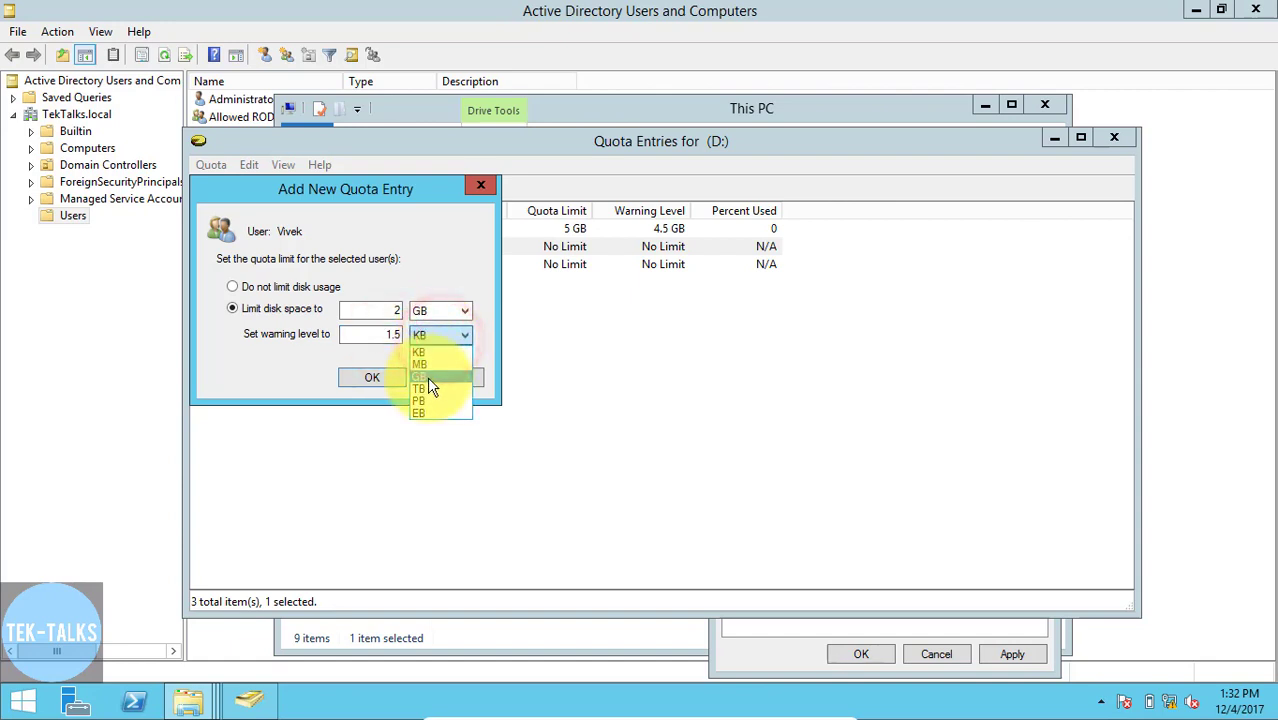
left_click(427, 376)
left_click(372, 377)
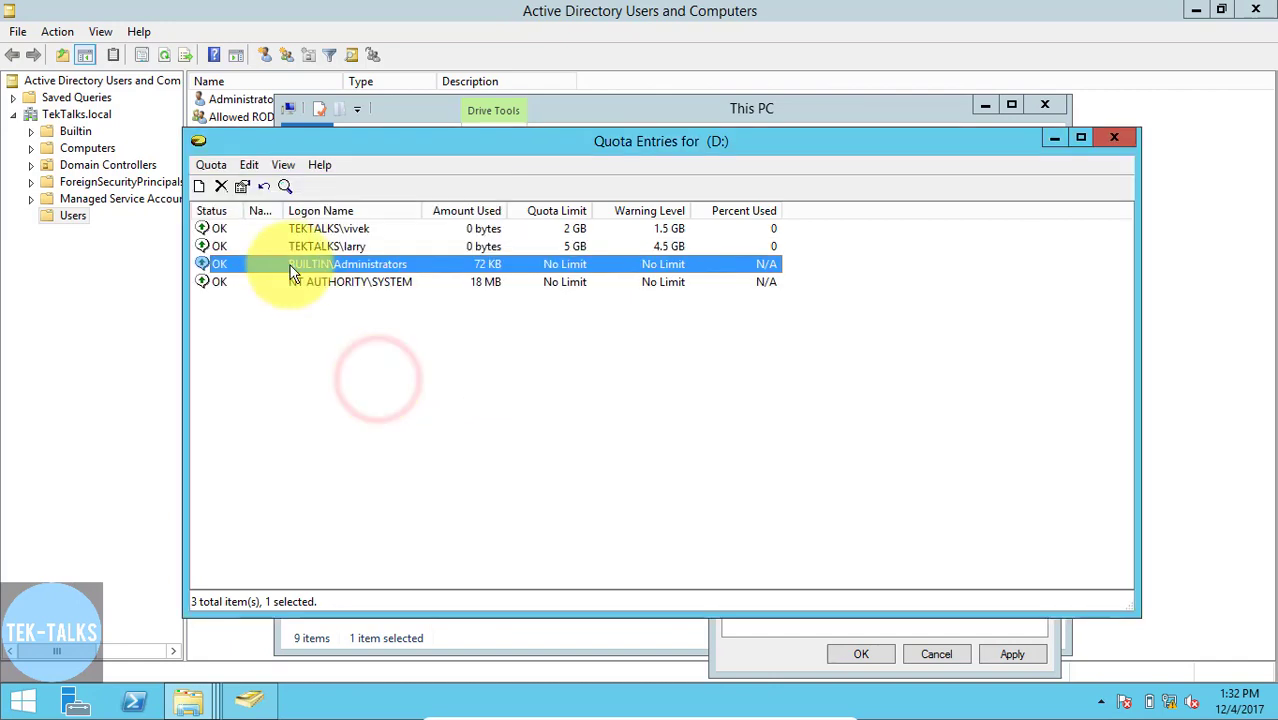
left_click(211, 164)
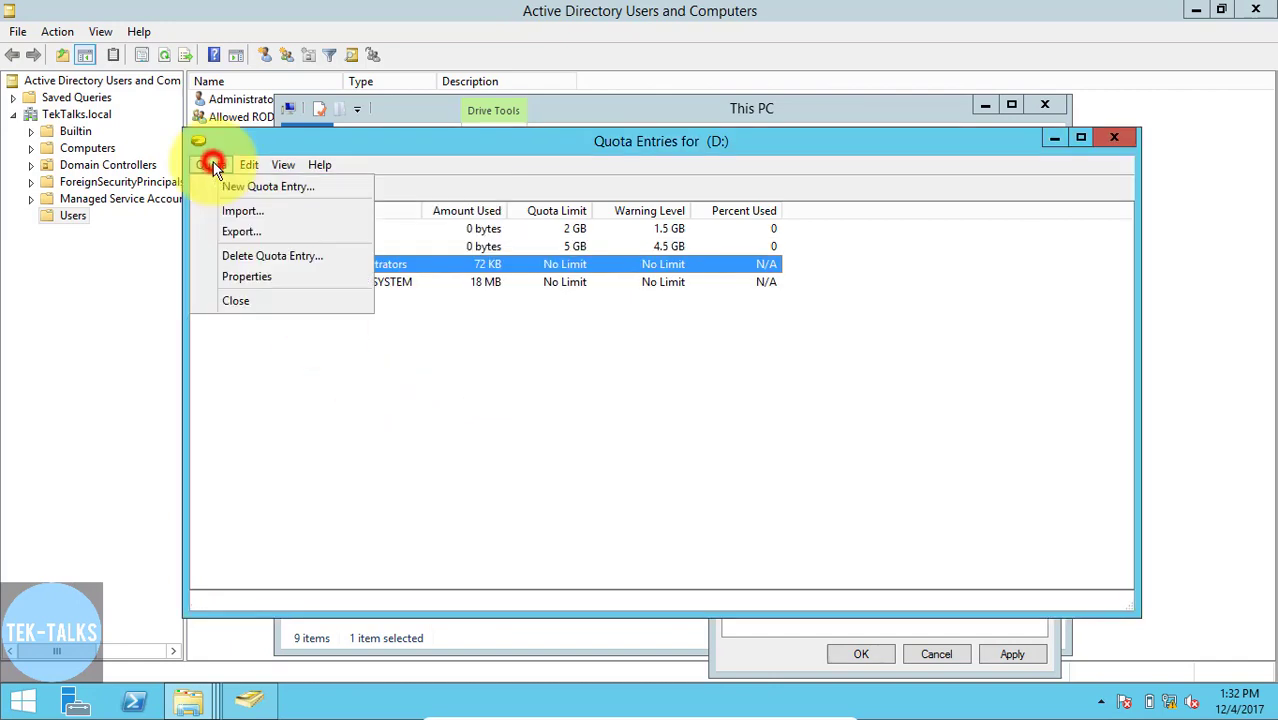
left_click(234, 300)
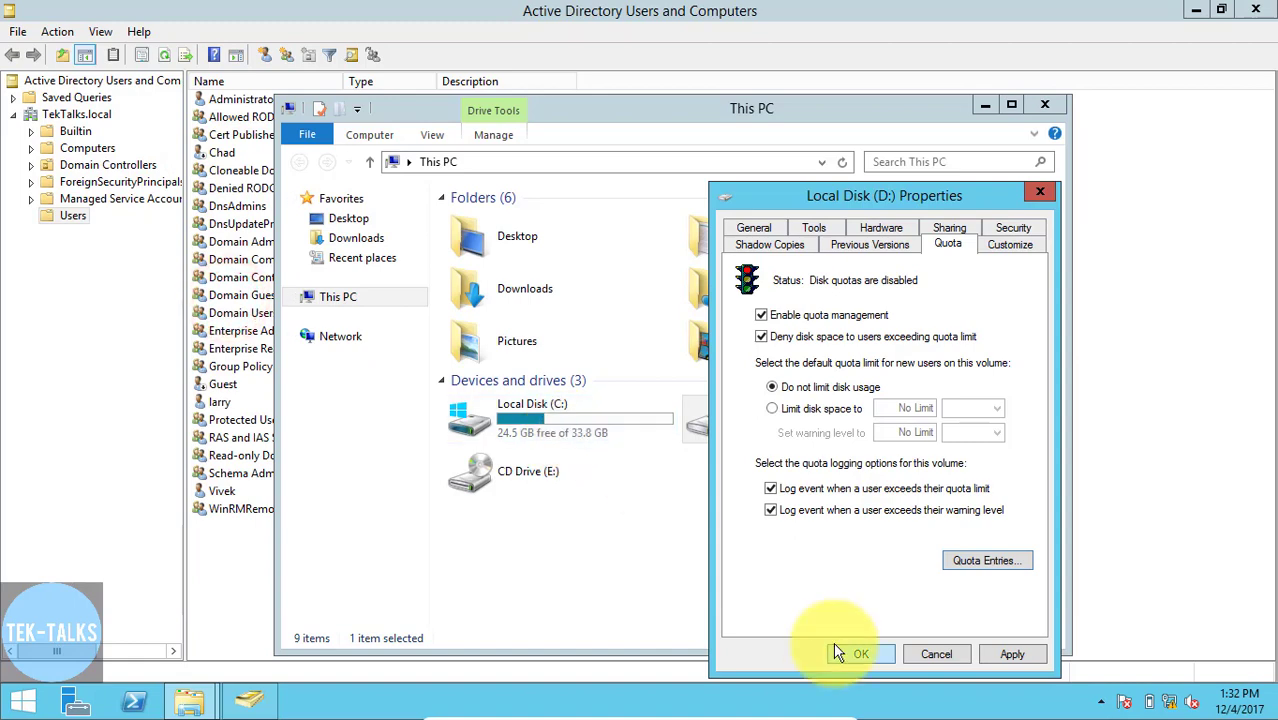
- Apply the quota settings to drive D:, agree to enable the quota system, and close the drive's properties
left_click(1000, 655)
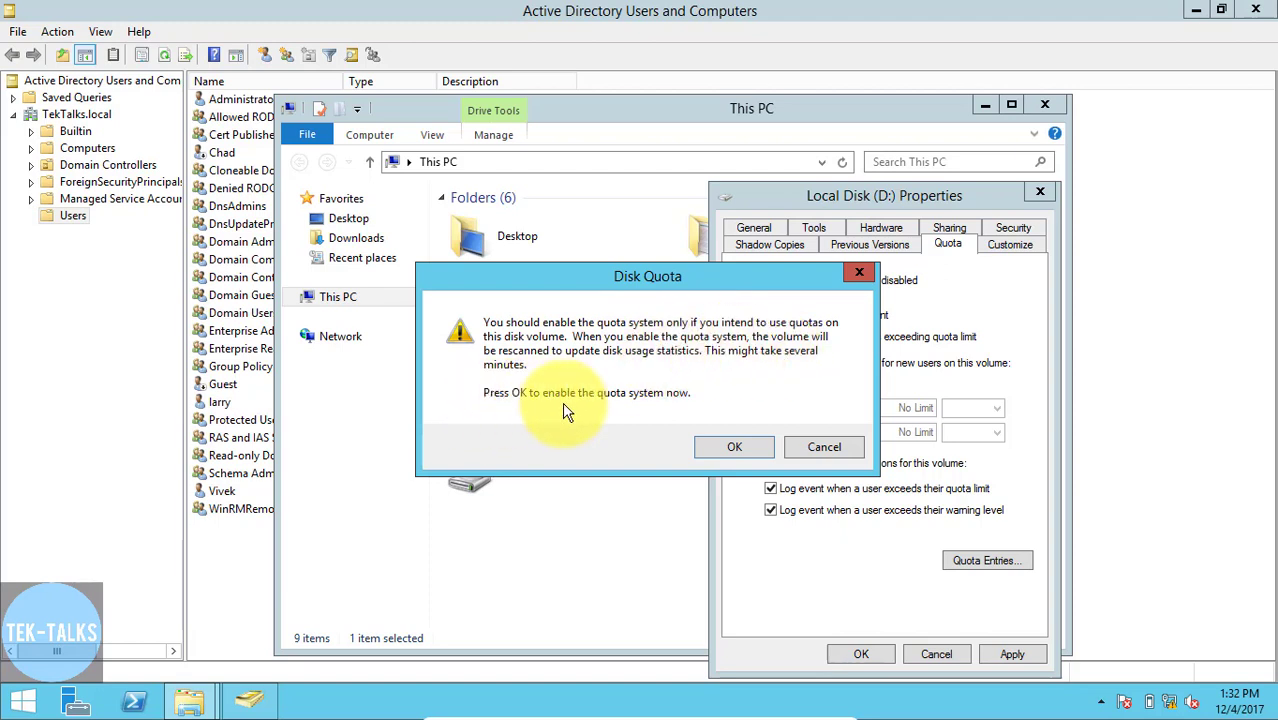
left_click(704, 448)
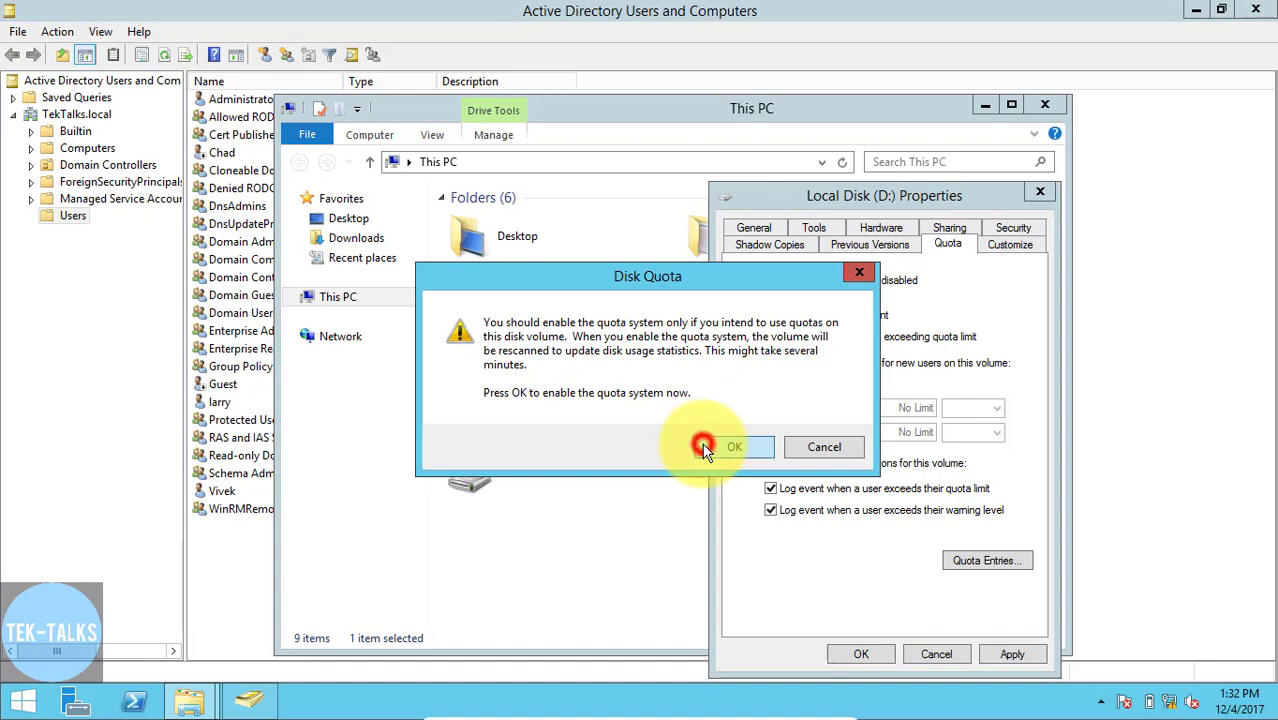
left_click(859, 654)
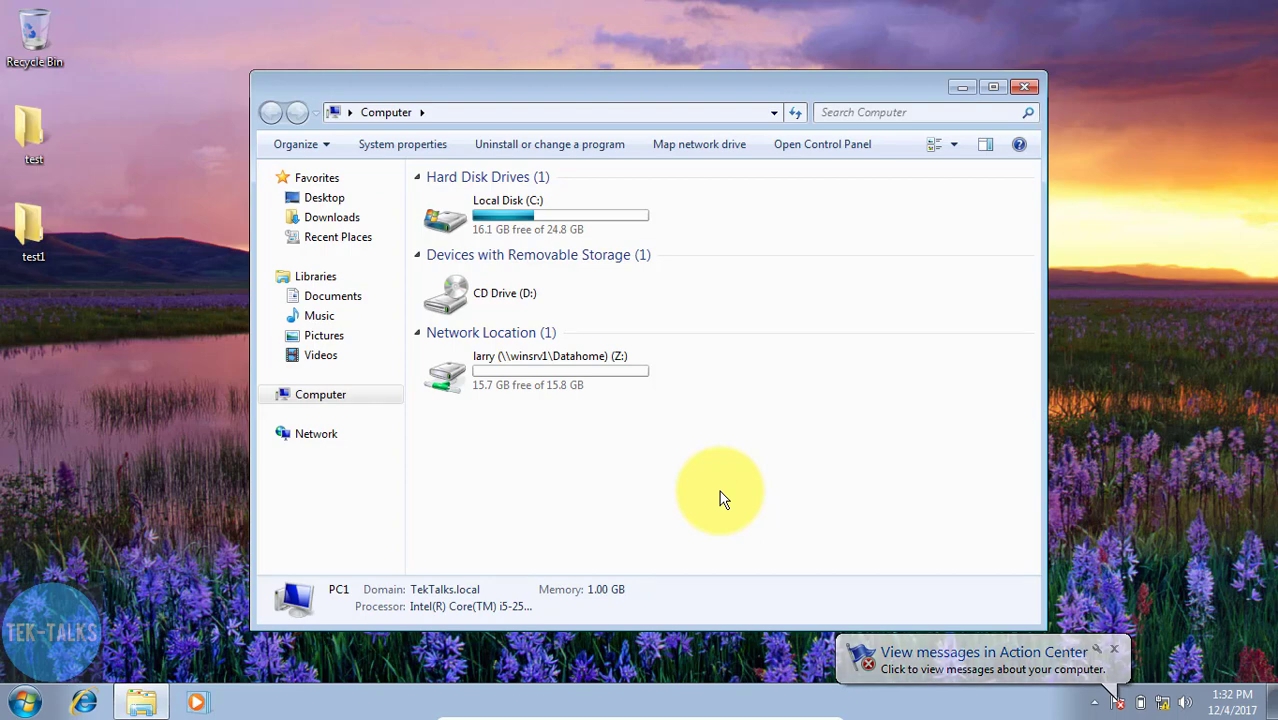
- On the Windows 7 client, refresh the drive overview to check the Z: home drive's available space, and log off the current user
left_click(797, 111)
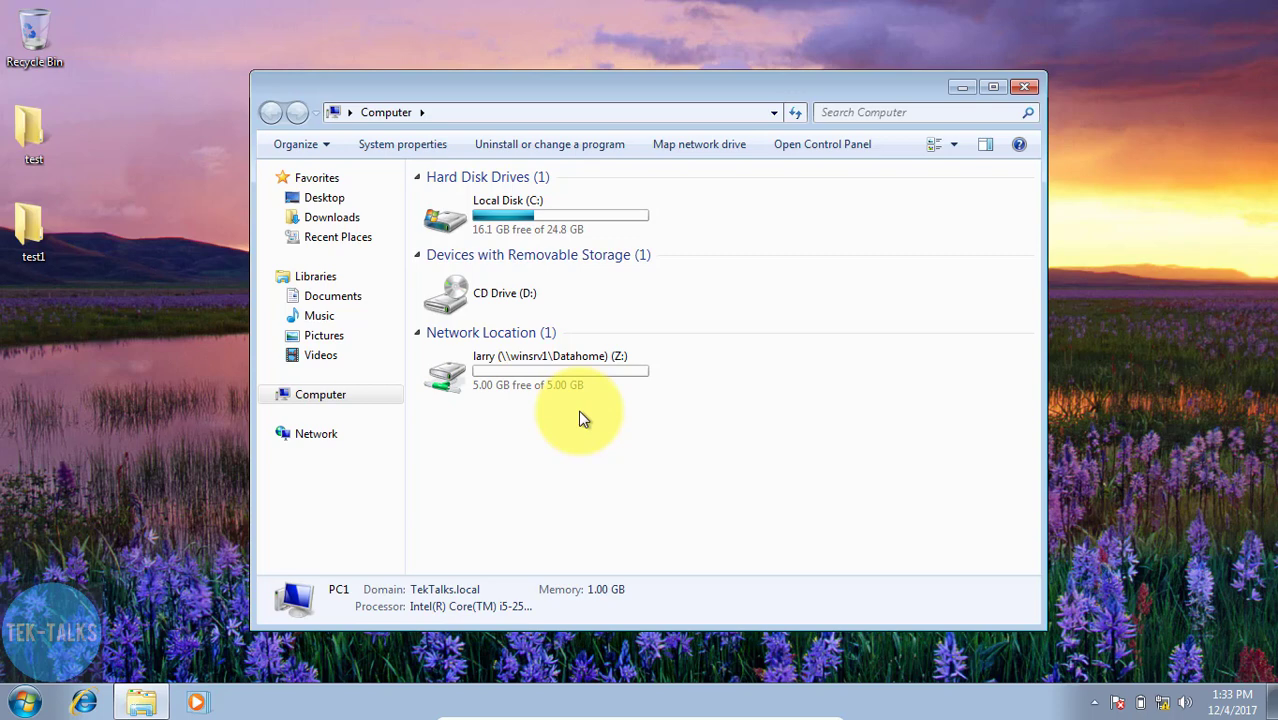
left_click(25, 702)
left_click(326, 653)
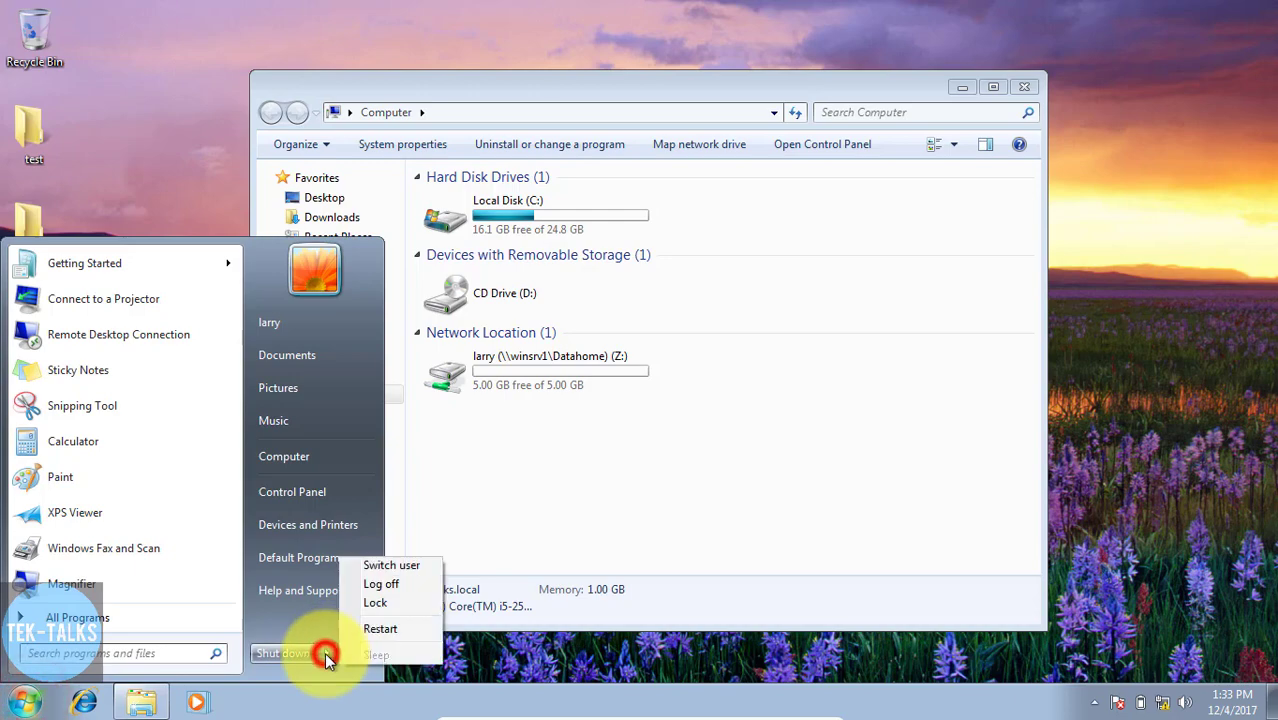
left_click(373, 588)
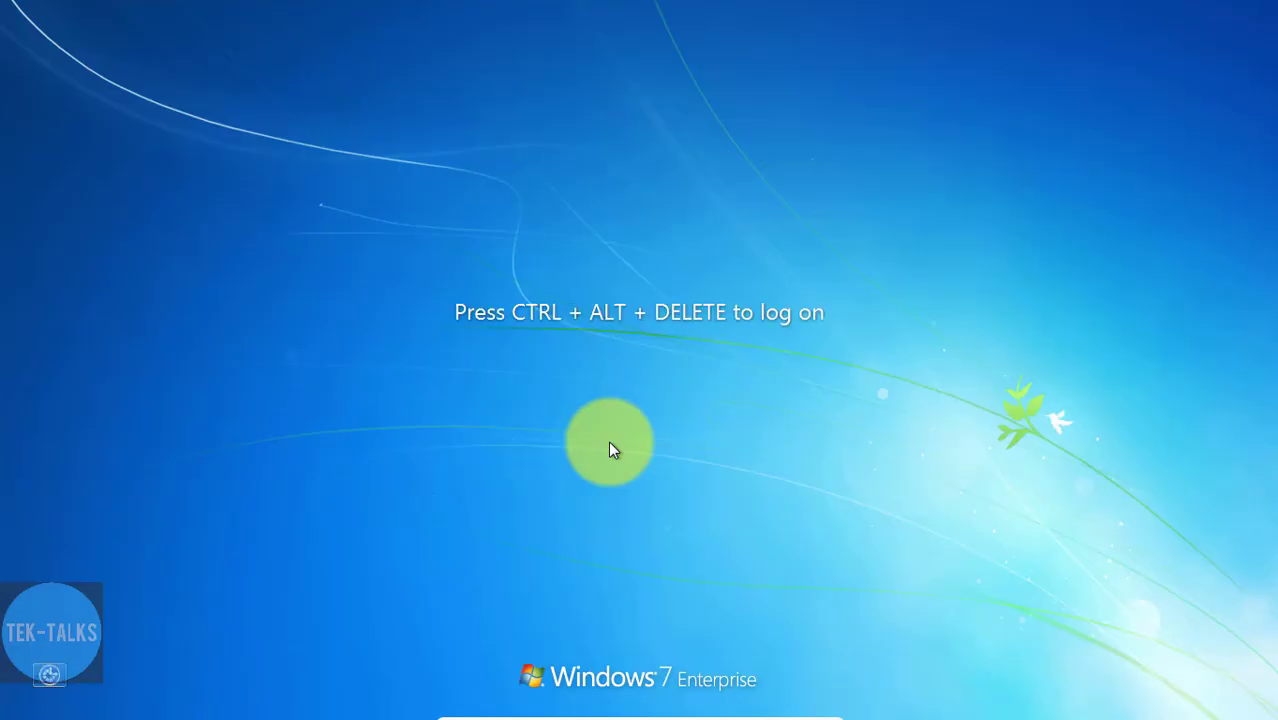
- Log on to the TEKTALKS domain as a different user, entering the second quota user's username and account password
key("ctrl+alt+Delete")
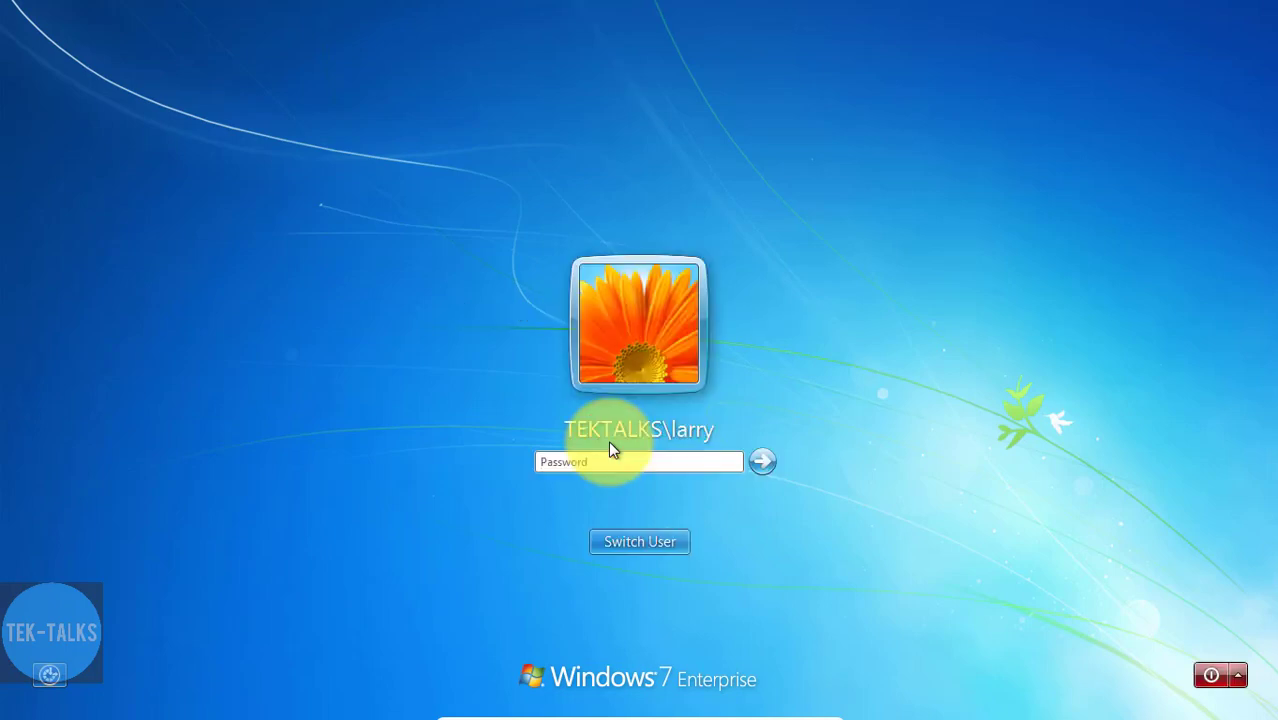
left_click(610, 546)
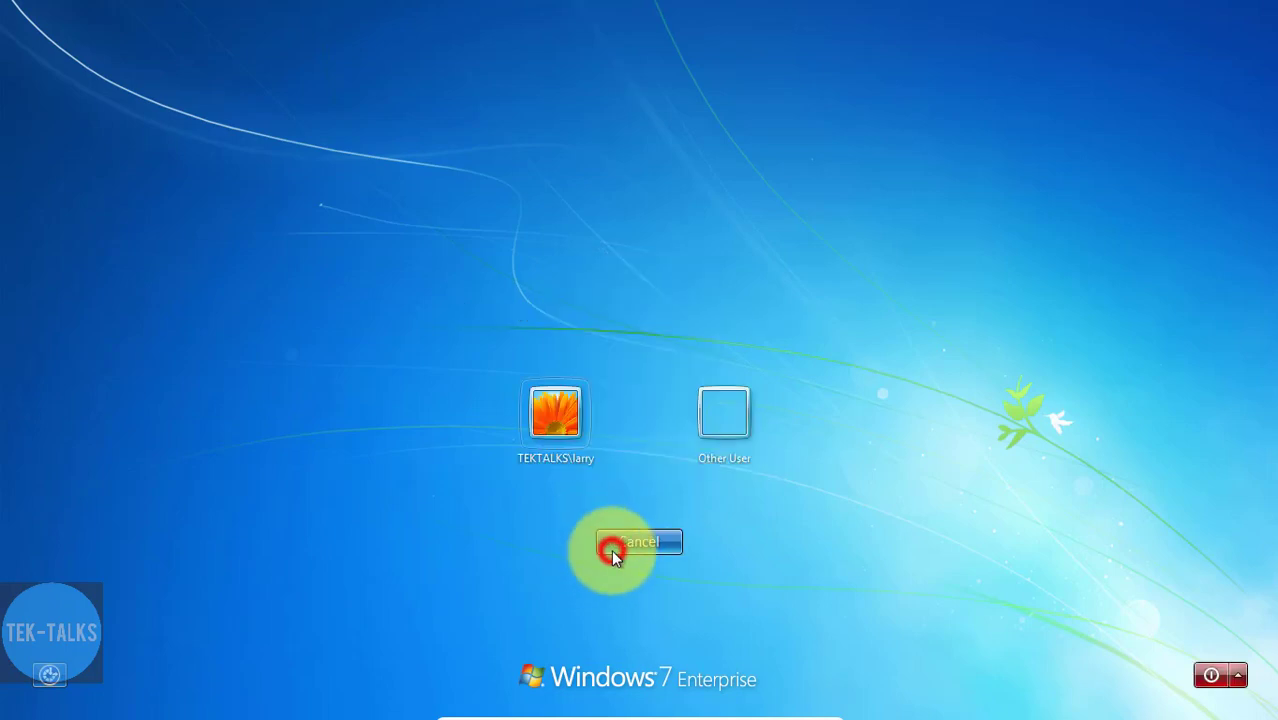
left_click(716, 425)
type("vivek")
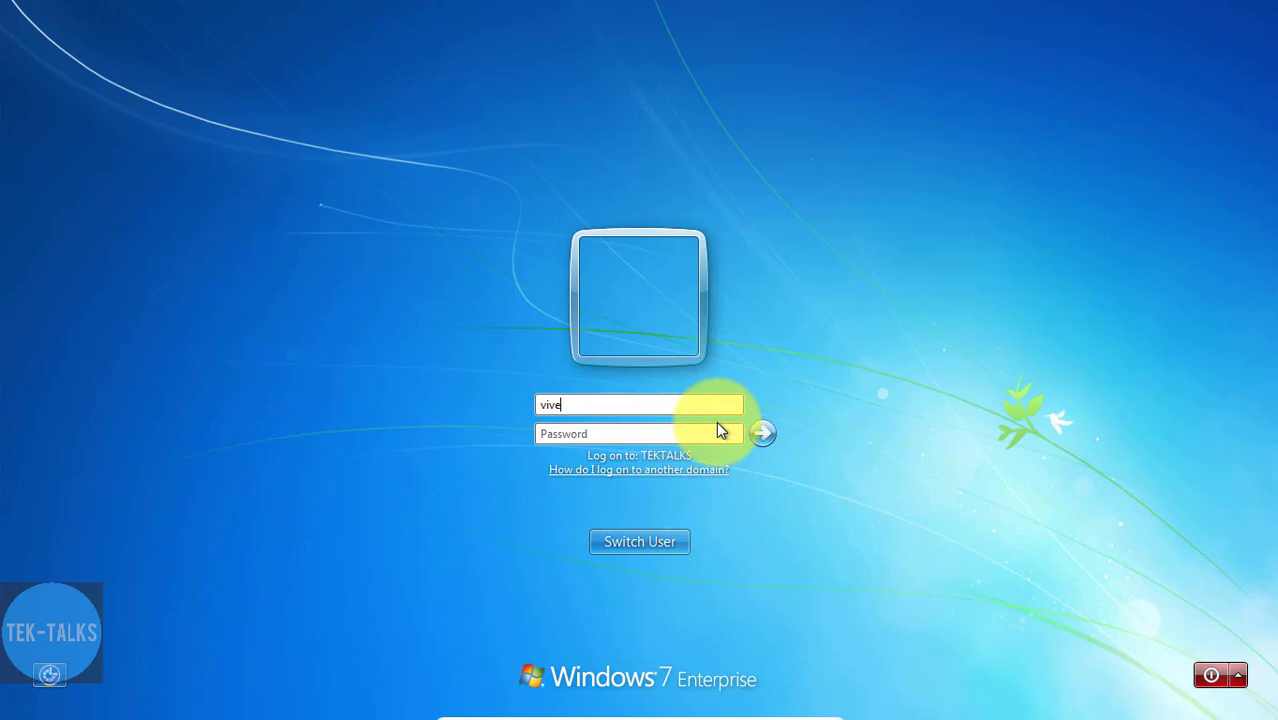
key("Tab")
type("P@ssw0rd12")
key("Return")
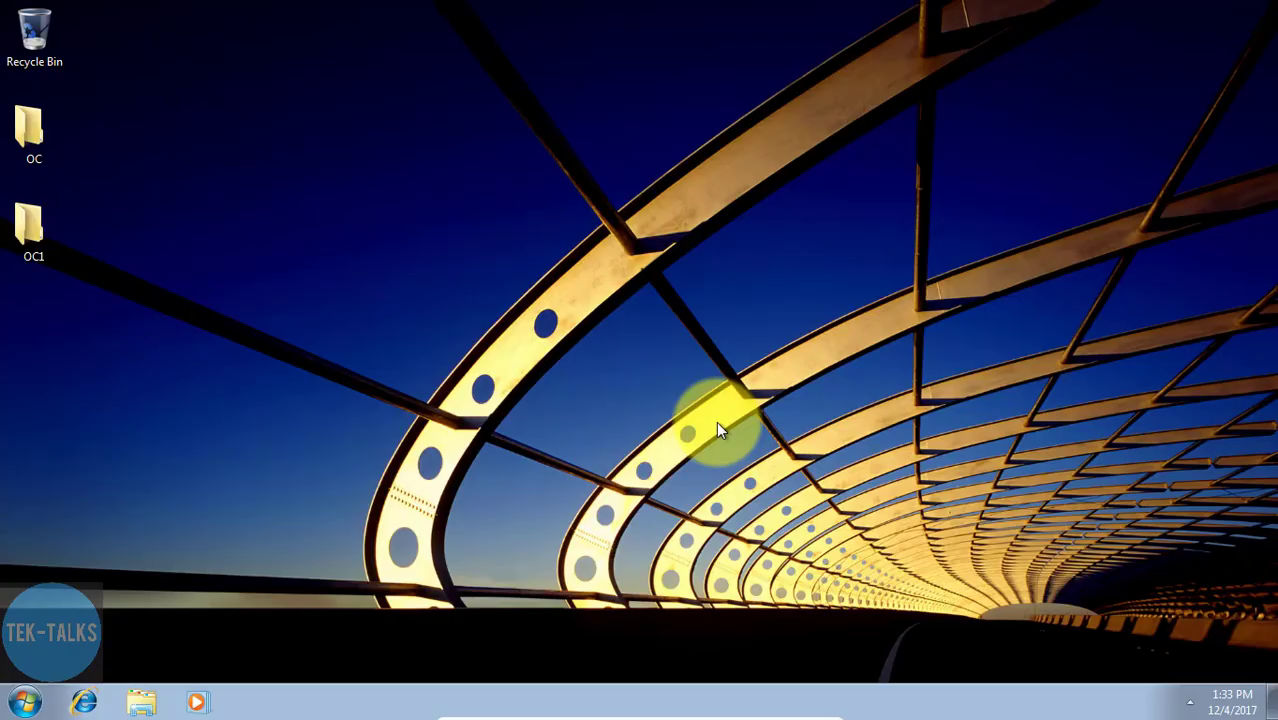
- Check the second user's mapped Z: home drive for its available space and contents, and return to the drive overview
left_click(25, 702)
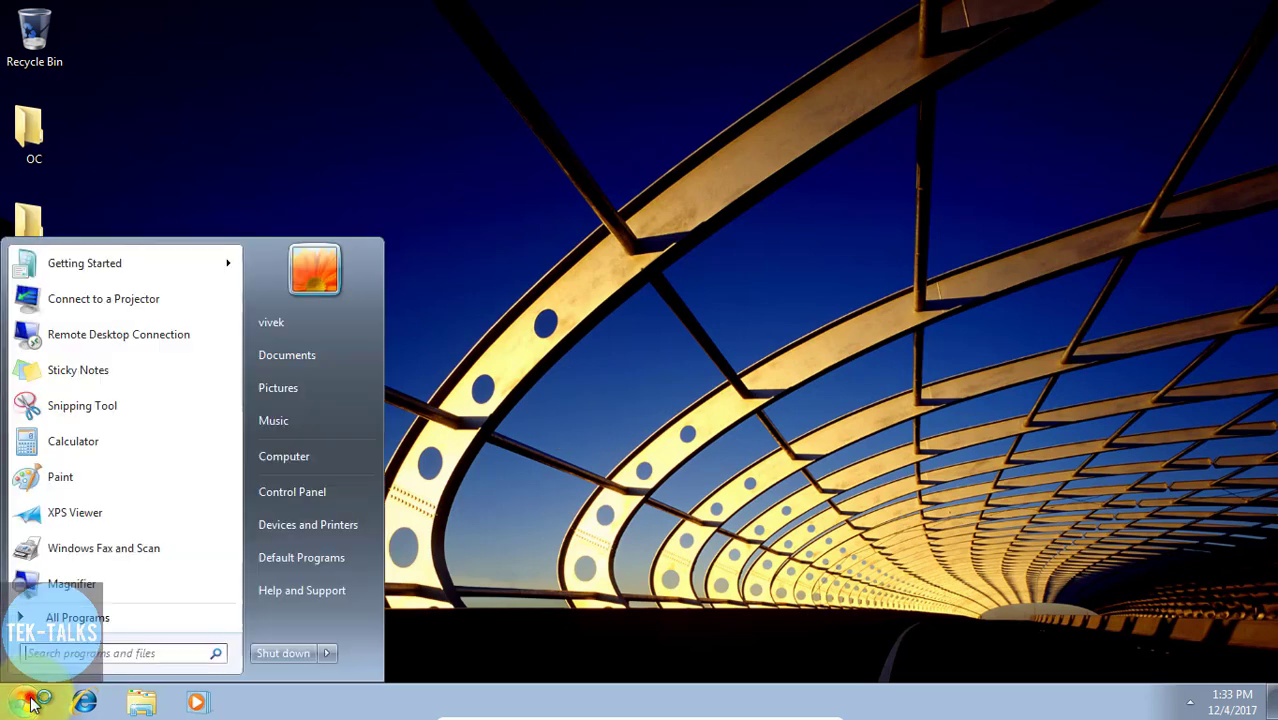
left_click(281, 456)
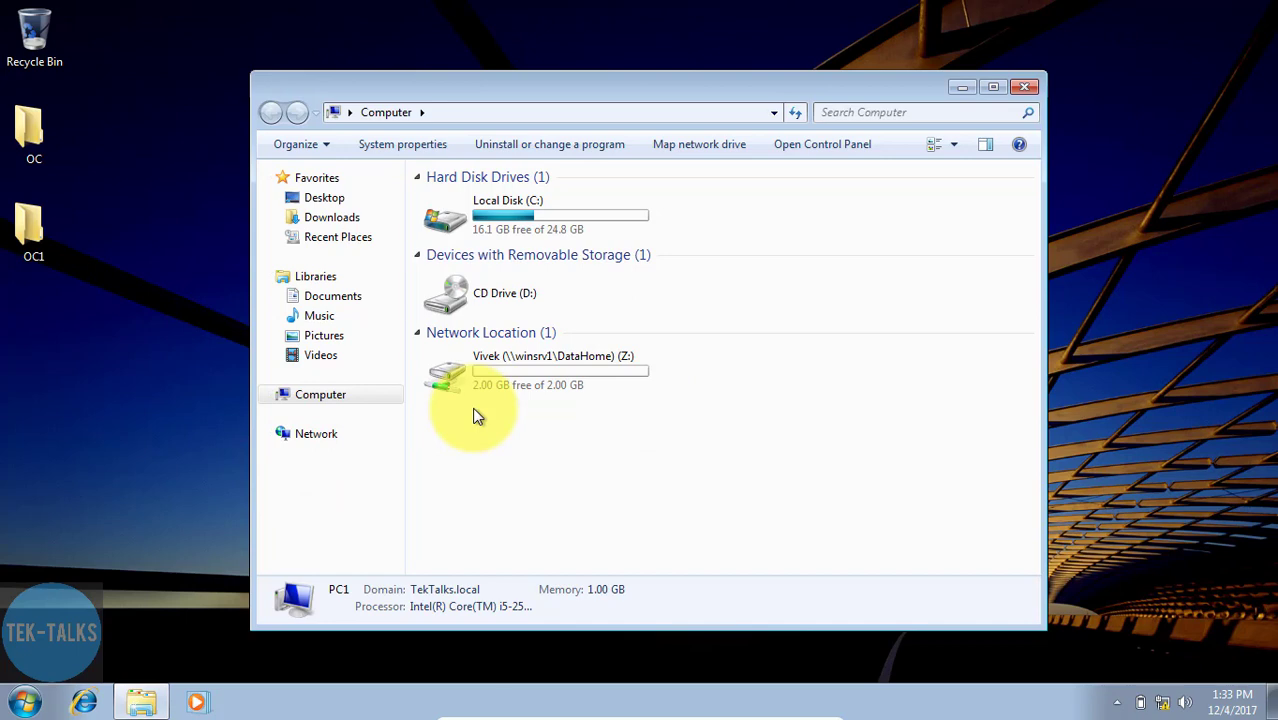
left_click(800, 123)
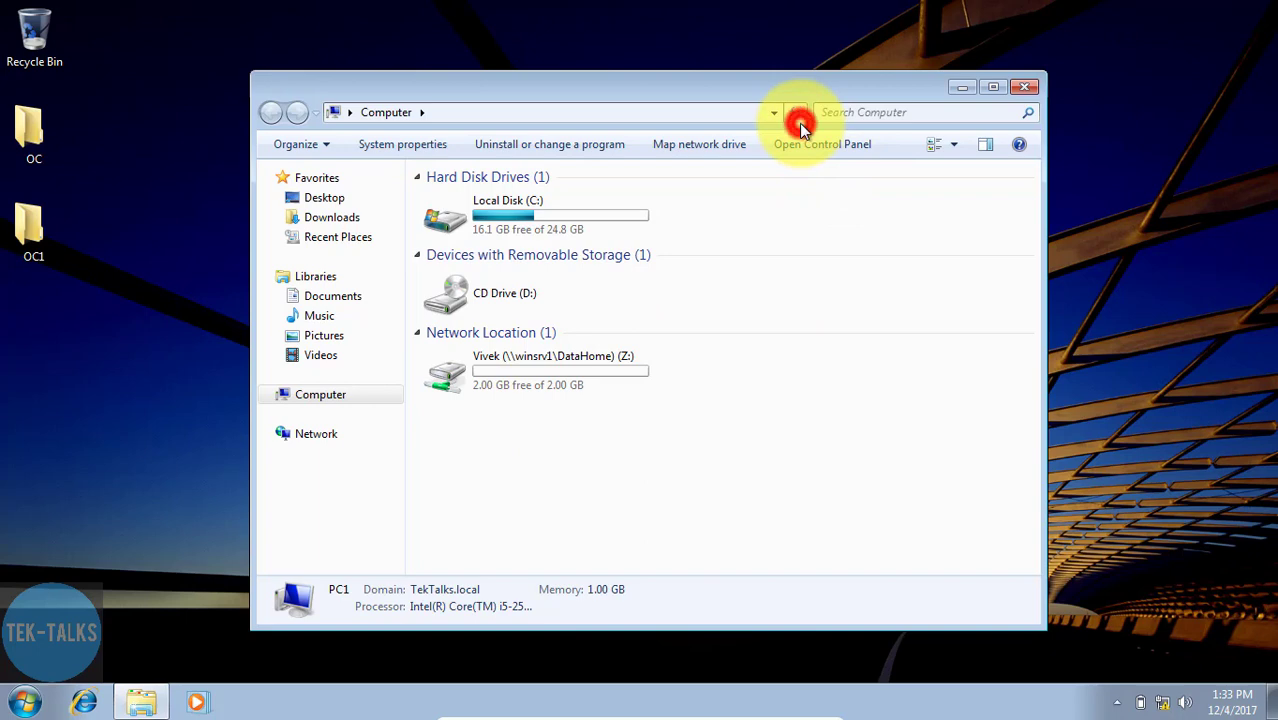
double_click(506, 375)
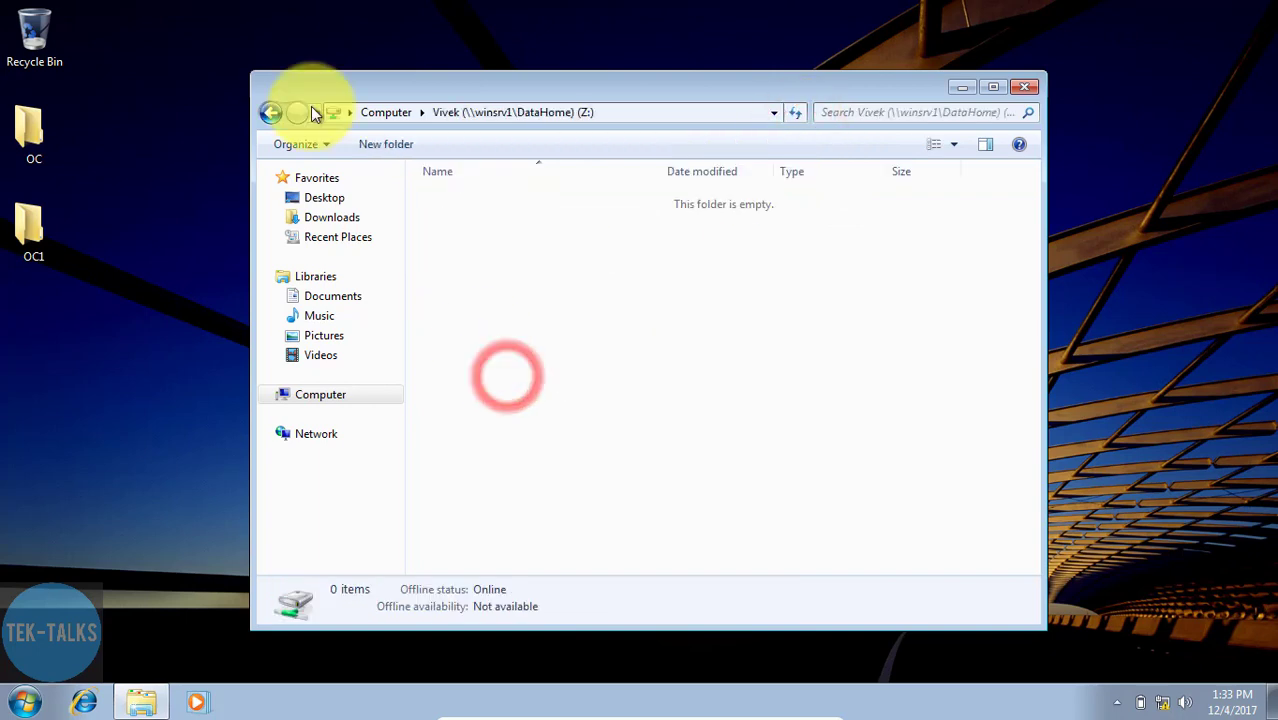
left_click(273, 113)
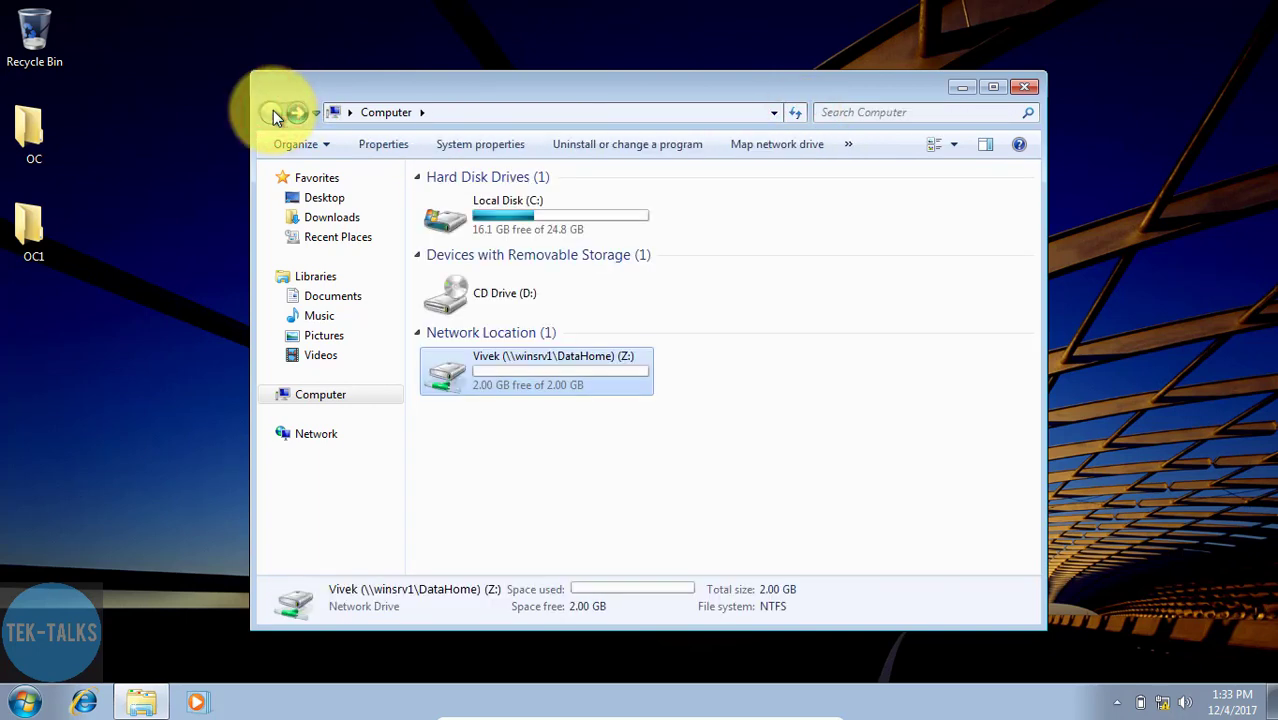